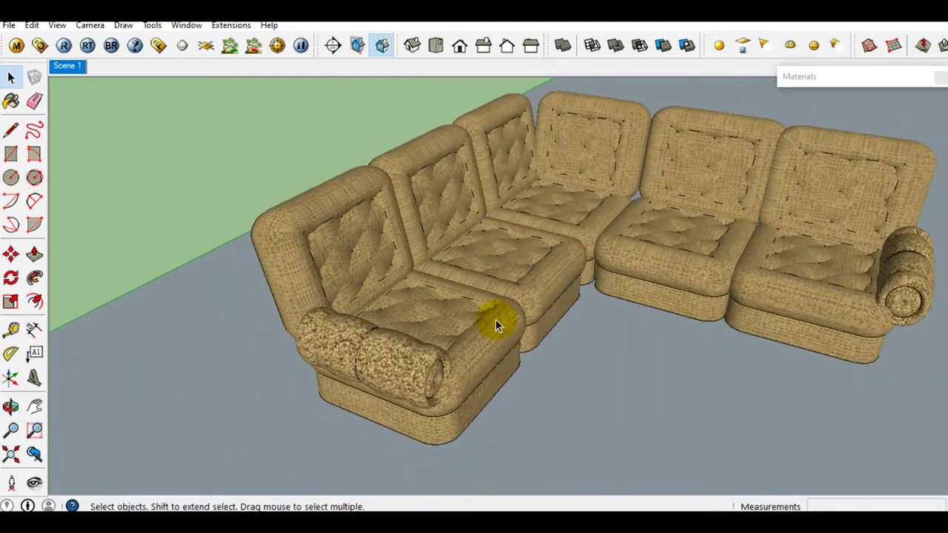
- Orbit and zoom around the finished tufted sofa to inspect it from several angles
mouse_move(496, 326)
middle_down()
mouse_move(638, 275)
mouse_move(425, 309)
mouse_move(494, 312)
mouse_move(519, 298)
mouse_move(355, 274)
mouse_move(580, 285)
middle_up()
scroll(462, 313, up, 3)
scroll(359, 278, down, 1)
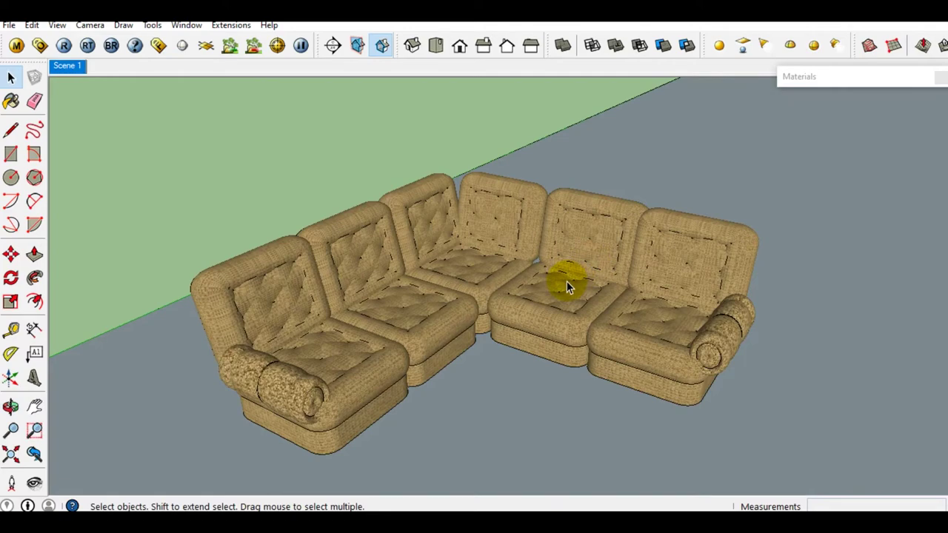
scroll(503, 296, up, 2)
mouse_move(433, 306)
middle_down()
mouse_move(376, 292)
mouse_move(351, 322)
middle_up()
scroll(372, 288, down, 1)
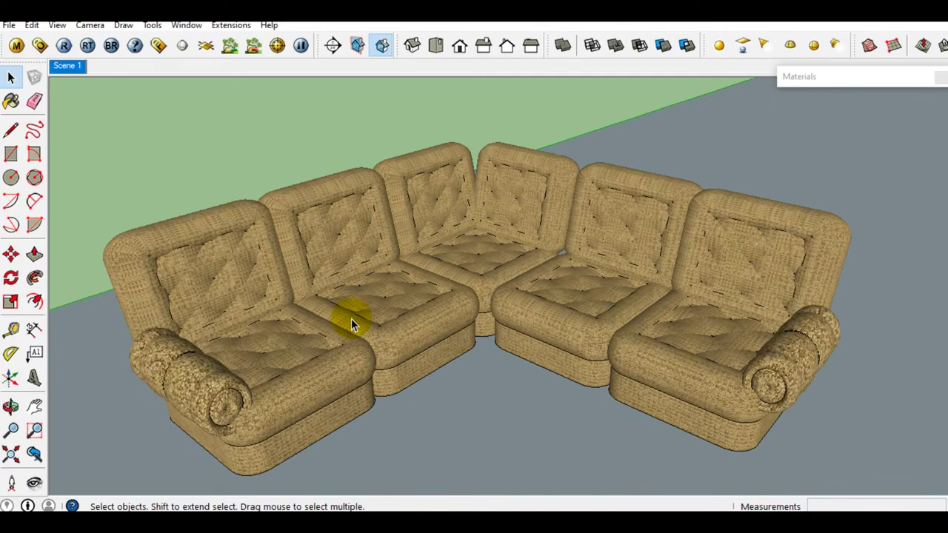
scroll(351, 318, down, 2)
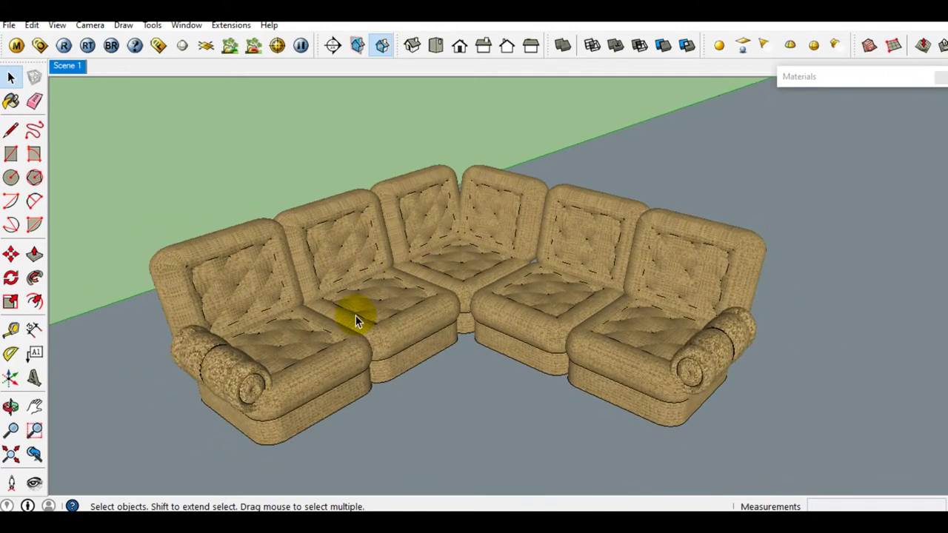
scroll(355, 315, up, 3)
middle_drag(376, 317, 320, 333)
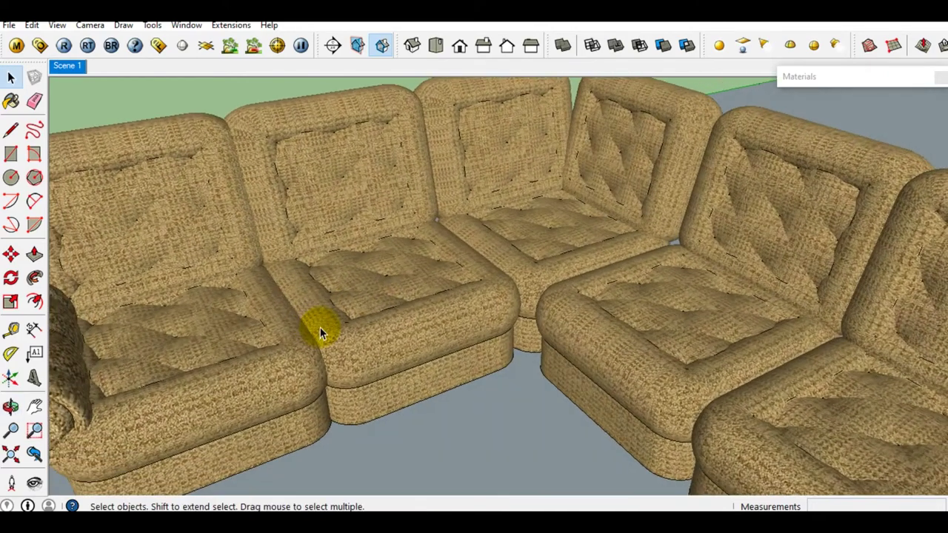
scroll(322, 326, down, 2)
scroll(326, 318, down, 2)
scroll(330, 316, down, 2)
mouse_move(331, 315)
middle_down()
mouse_move(441, 275)
mouse_move(377, 334)
middle_up()
scroll(350, 356, up, 2)
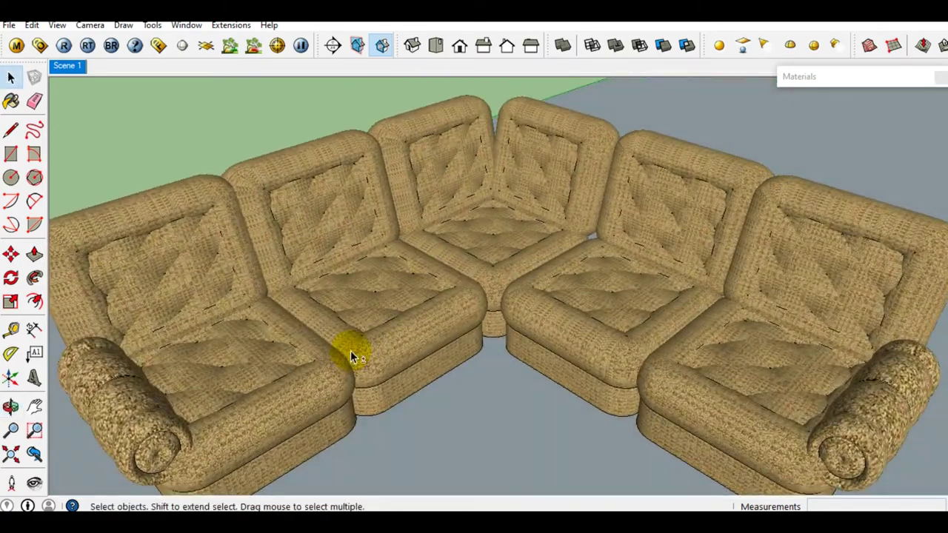
scroll(414, 315, down, 2)
scroll(399, 314, down, 2)
mouse_move(399, 314)
middle_down()
mouse_move(489, 291)
mouse_move(370, 313)
mouse_move(372, 303)
mouse_move(442, 292)
middle_up()
scroll(455, 297, up, 2)
scroll(363, 309, down, 2)
scroll(333, 325, up, 2)
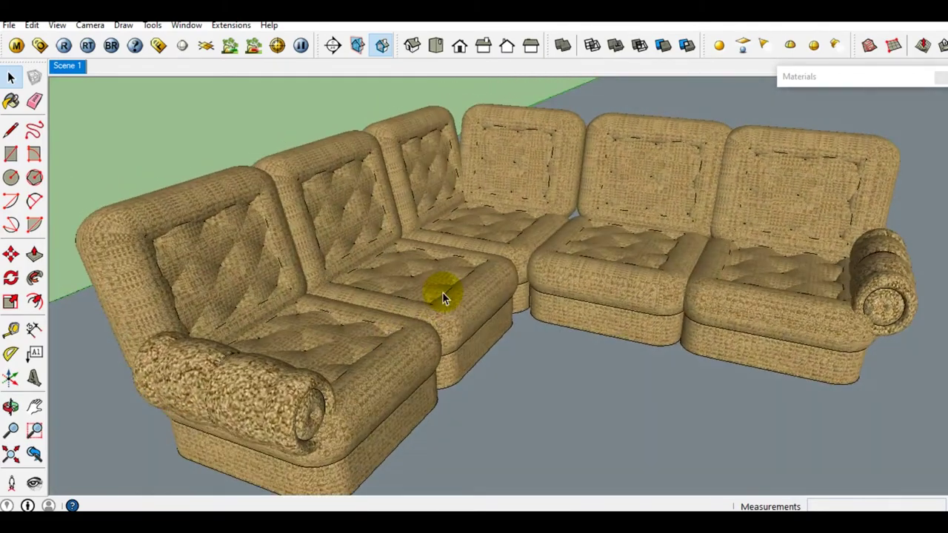
scroll(442, 292, up, 3)
scroll(445, 290, down, 2)
scroll(445, 291, down, 3)
mouse_move(445, 290)
middle_down()
mouse_move(388, 315)
mouse_move(345, 318)
mouse_move(371, 306)
middle_up()
scroll(388, 315, up, 4)
scroll(388, 315, down, 2)
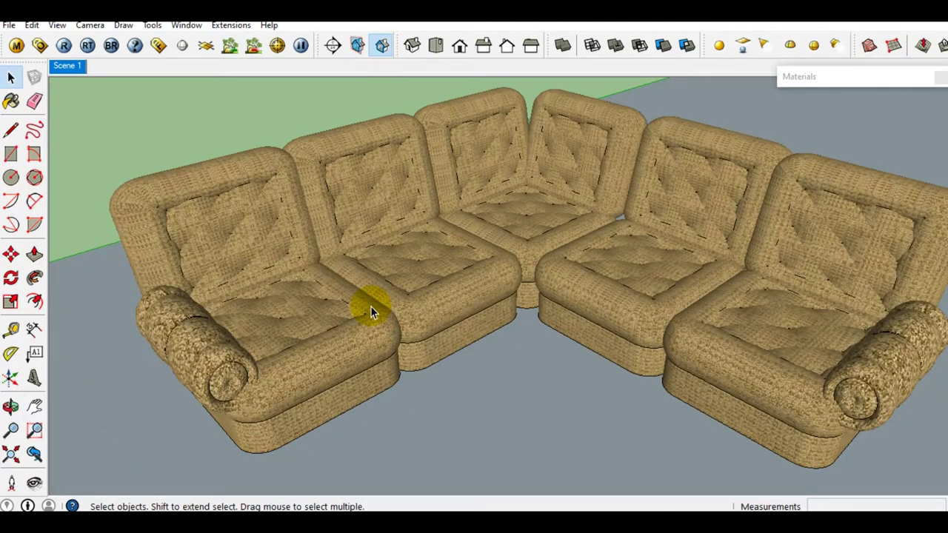
middle_drag(370, 306, 401, 302)
scroll(401, 300, up, 2)
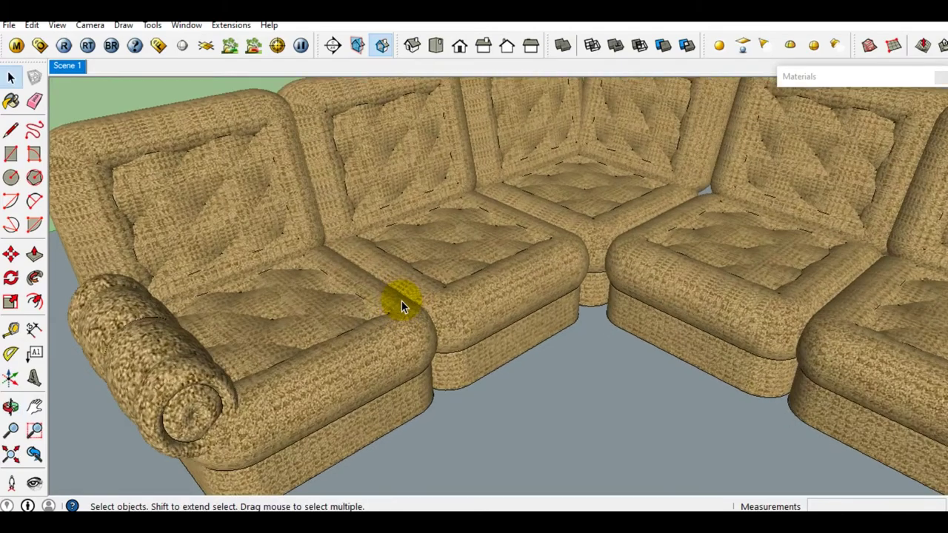
scroll(401, 300, down, 3)
scroll(402, 301, down, 1)
scroll(380, 297, up, 4)
middle_drag(374, 299, 409, 274)
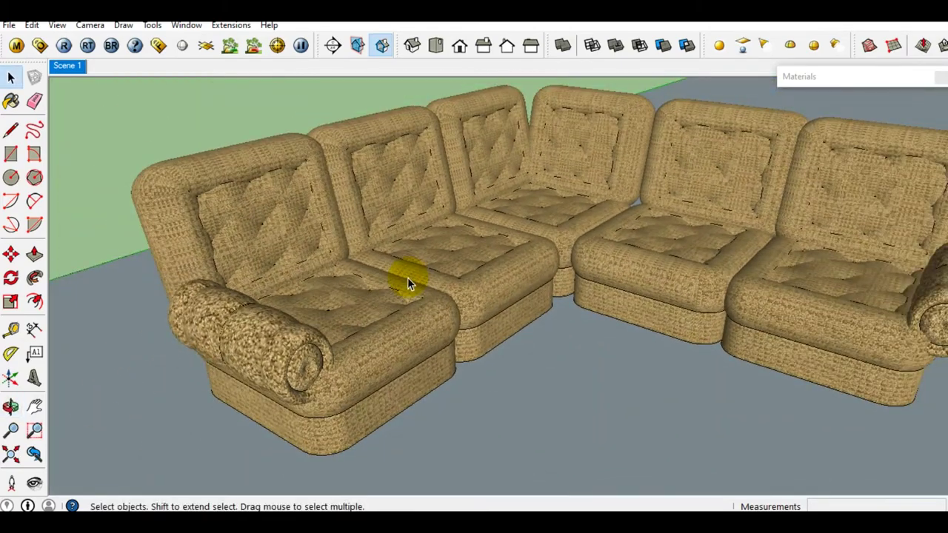
scroll(383, 281, up, 1)
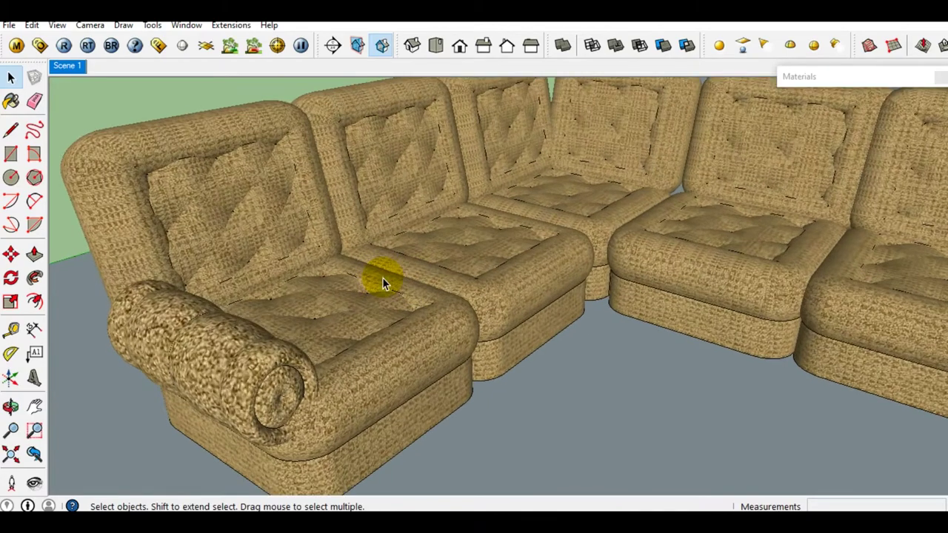
scroll(383, 281, up, 1)
scroll(382, 284, down, 3)
scroll(423, 280, up, 3)
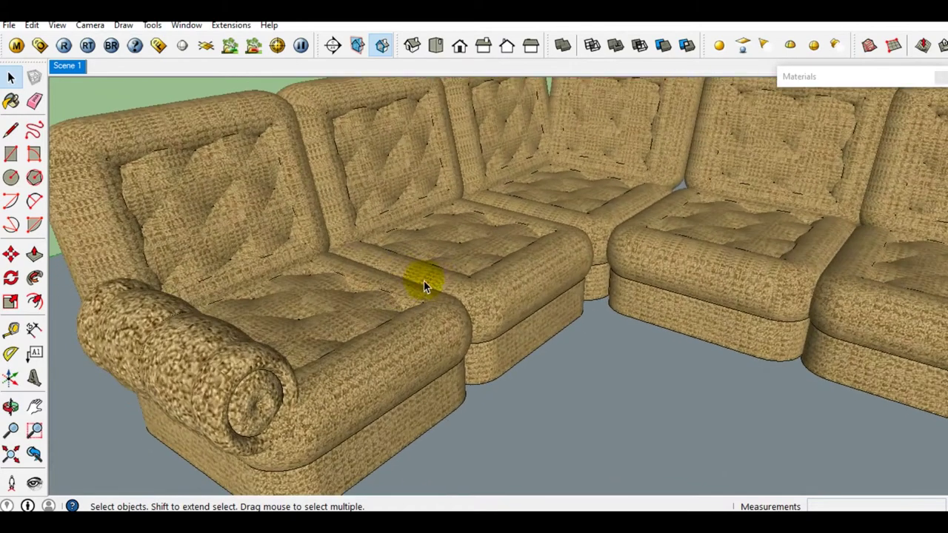
middle_drag(424, 280, 332, 289)
scroll(332, 289, down, 2)
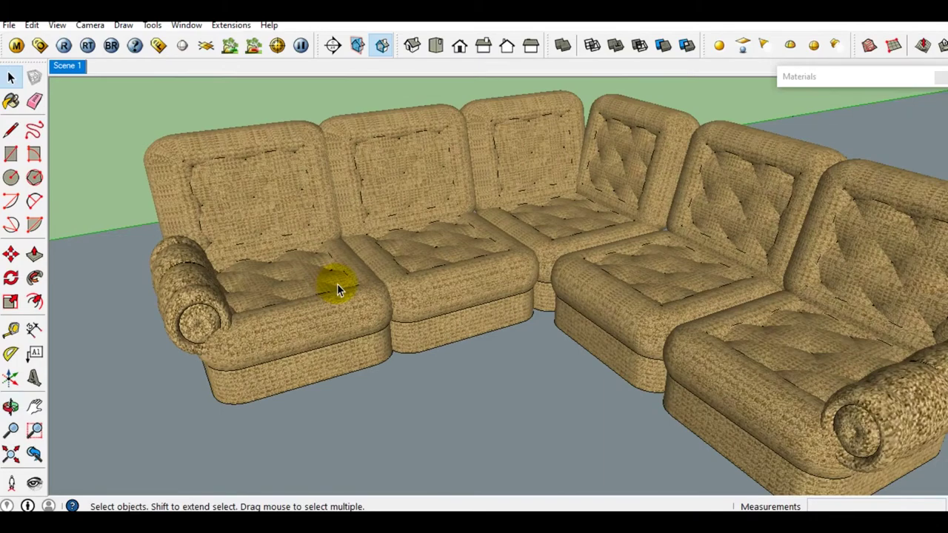
scroll(337, 284, up, 3)
scroll(337, 284, up, 1)
scroll(337, 283, down, 1)
scroll(337, 284, down, 2)
mouse_move(337, 284)
middle_down()
mouse_move(461, 275)
mouse_move(372, 310)
middle_up()
scroll(373, 310, up, 2)
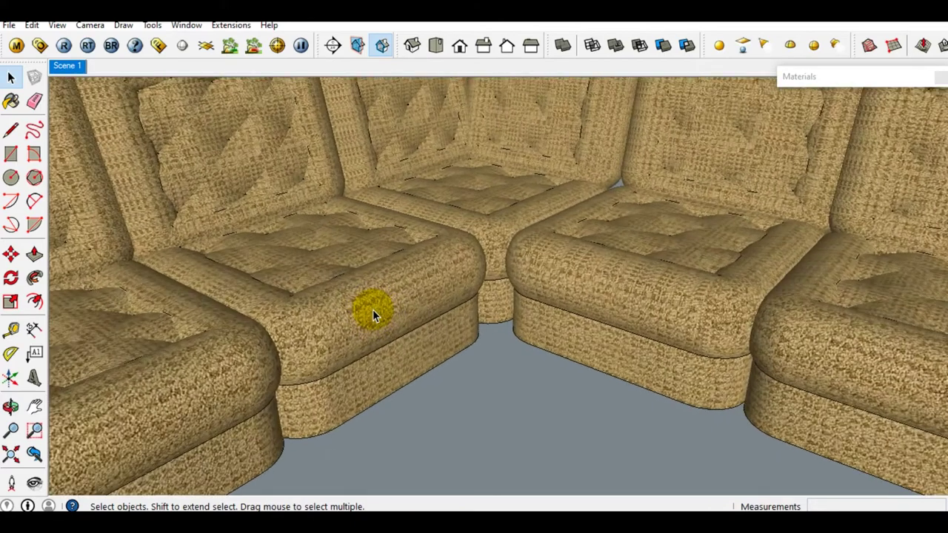
scroll(372, 309, down, 1)
scroll(372, 310, down, 1)
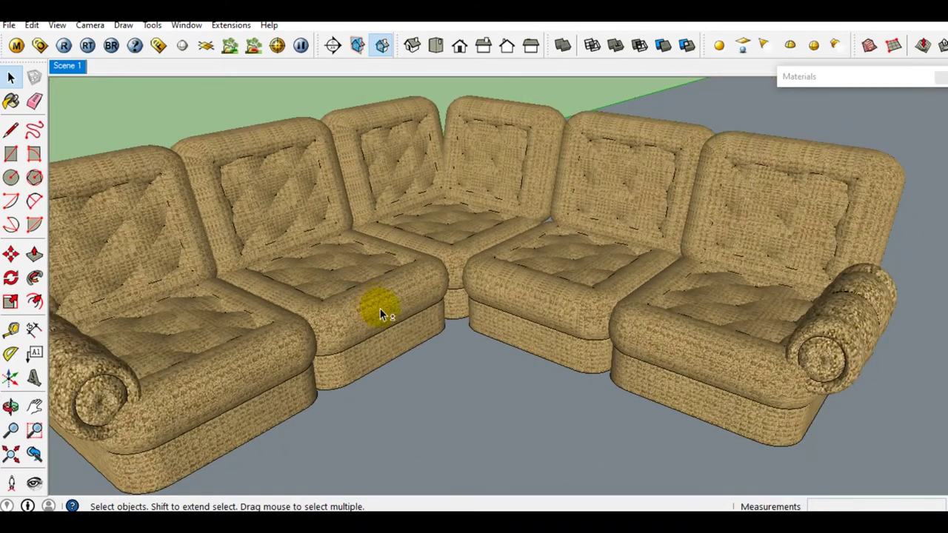
shift+middle_drag(370, 305, 421, 304)
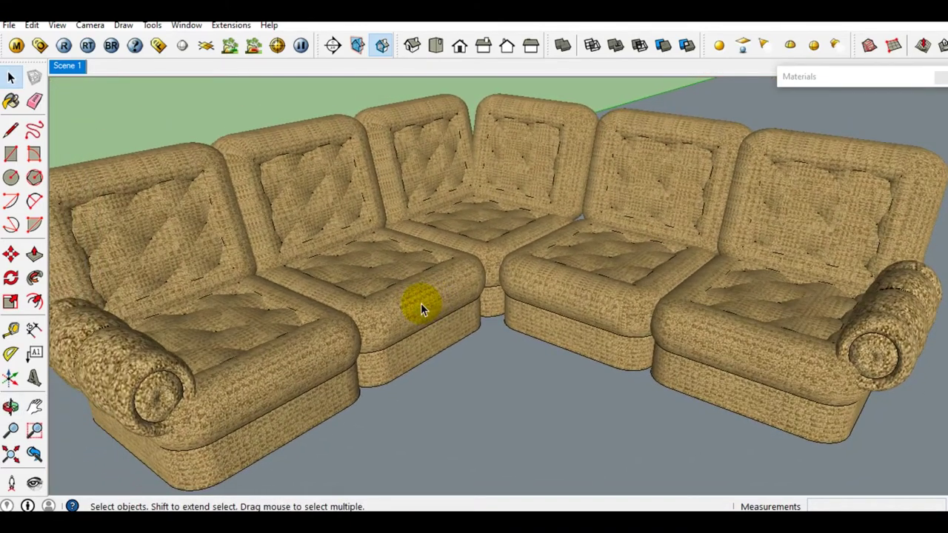
middle_drag(377, 311, 427, 299)
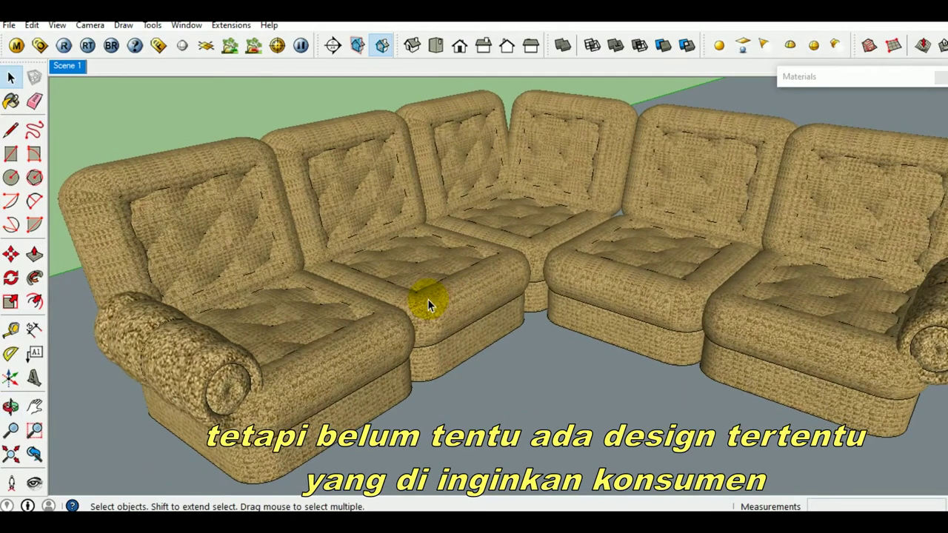
mouse_move(428, 299)
middle_down()
mouse_move(508, 297)
mouse_move(402, 298)
middle_up()
scroll(402, 298, up, 3)
scroll(406, 297, down, 3)
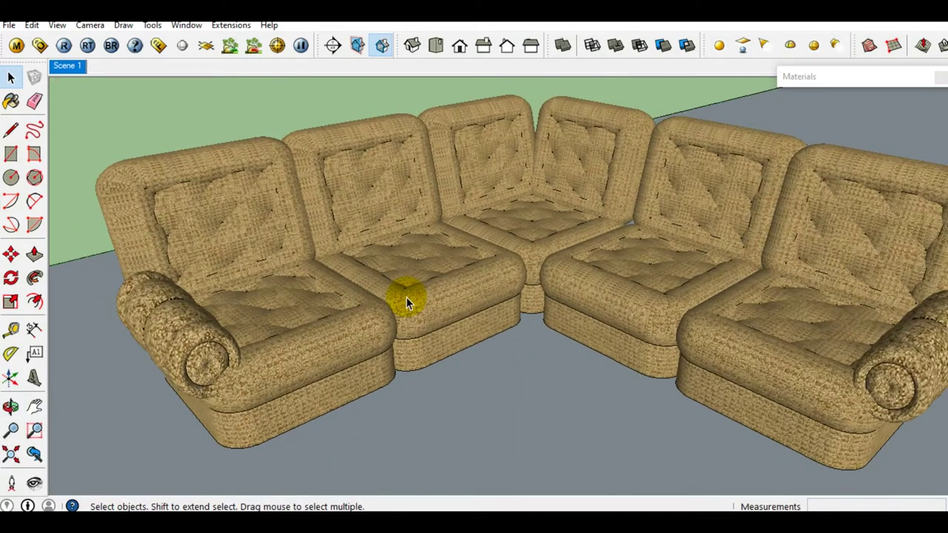
middle_drag(405, 297, 380, 302)
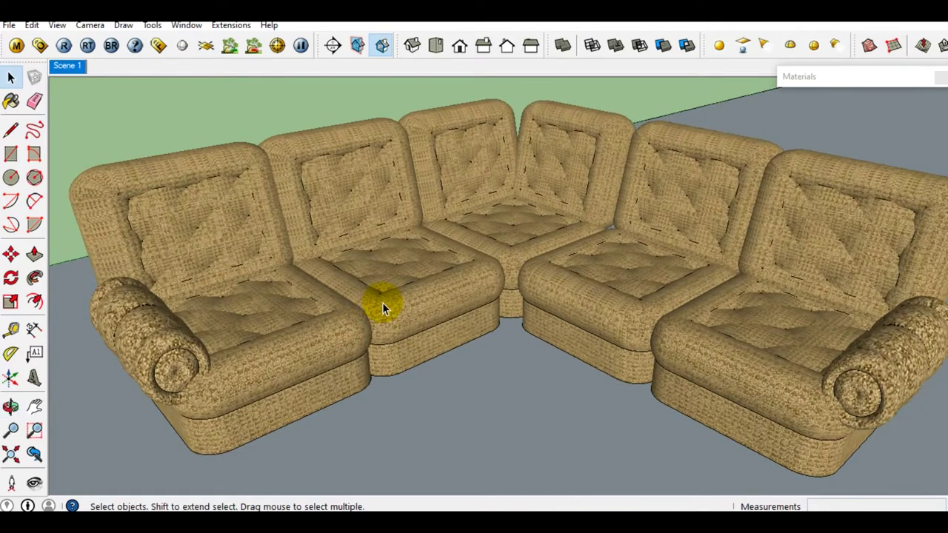
mouse_move(382, 302)
middle_down()
mouse_move(311, 290)
mouse_move(443, 298)
mouse_move(433, 317)
mouse_move(393, 307)
mouse_move(502, 279)
mouse_move(391, 303)
mouse_move(453, 302)
mouse_move(445, 283)
mouse_move(471, 277)
mouse_move(421, 291)
mouse_move(440, 294)
mouse_move(422, 349)
mouse_move(412, 302)
mouse_move(479, 289)
mouse_move(484, 250)
mouse_move(437, 288)
mouse_move(571, 271)
mouse_move(483, 256)
mouse_move(509, 254)
mouse_move(416, 260)
middle_up()
scroll(320, 290, up, 2)
scroll(321, 290, down, 1)
scroll(393, 306, up, 2)
scroll(392, 314, up, 2)
scroll(421, 292, down, 2)
scroll(412, 302, up, 2)
scroll(451, 289, up, 3)
scroll(437, 288, down, 3)
scroll(483, 256, up, 2)
scroll(501, 256, up, 3)
middle_drag(502, 256, 333, 269)
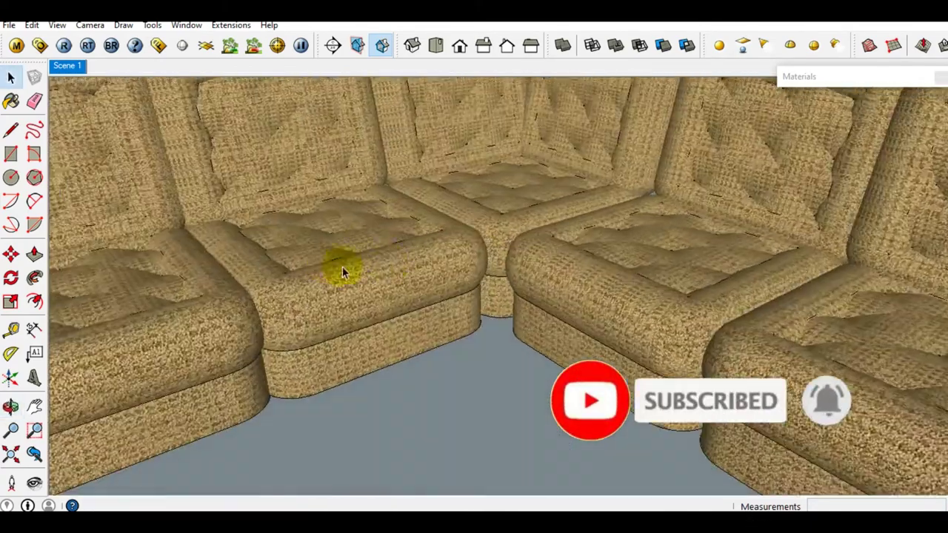
scroll(400, 266, down, 3)
mouse_move(400, 266)
middle_down()
mouse_move(392, 292)
mouse_move(461, 275)
mouse_move(413, 280)
middle_up()
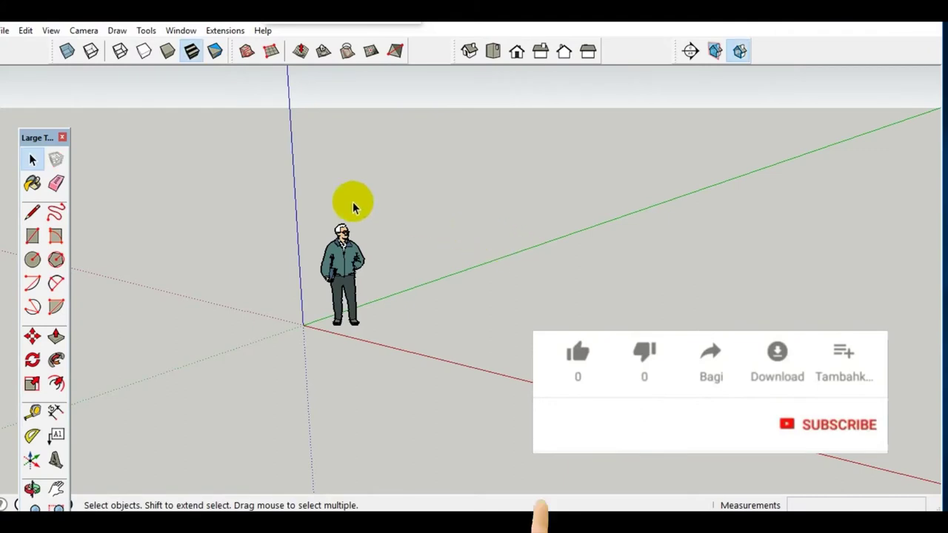
- Apply the Simple Style with sky and ground from the Styles panel
click(183, 30)
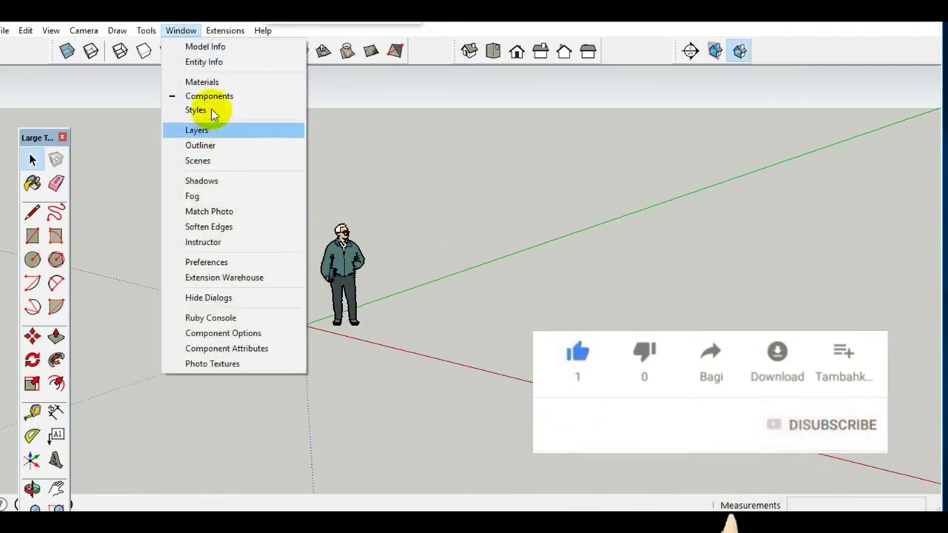
click(211, 111)
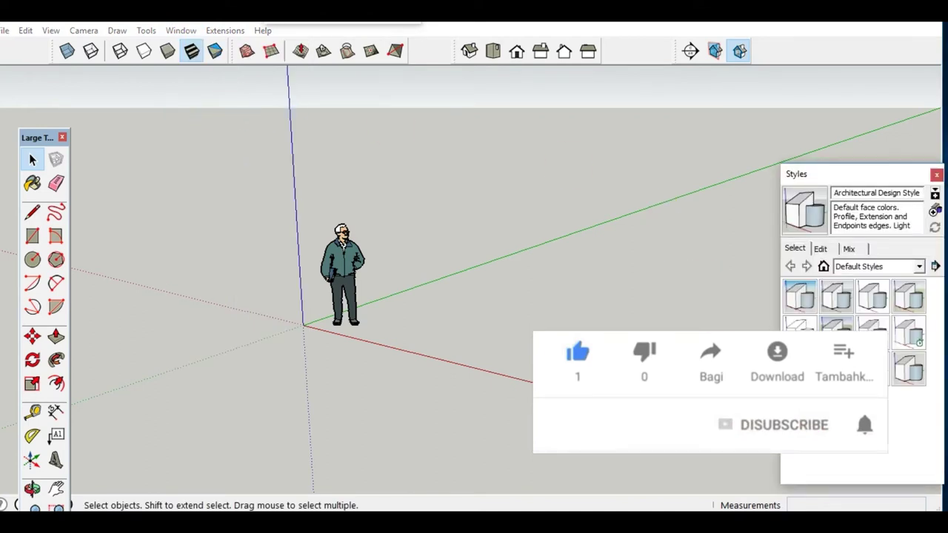
click(799, 296)
click(820, 249)
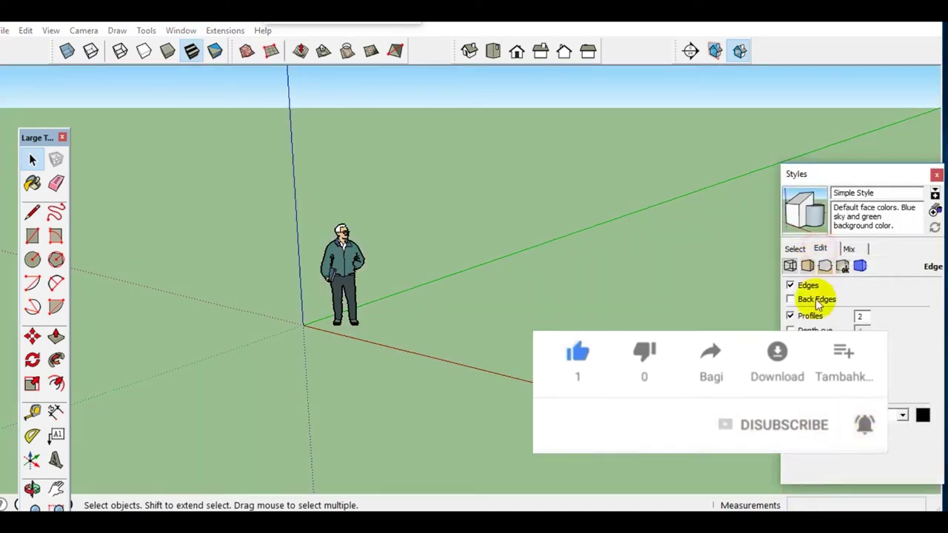
click(832, 175)
- Draw a large rectangular floor face from the origin and make it a group
key(r)
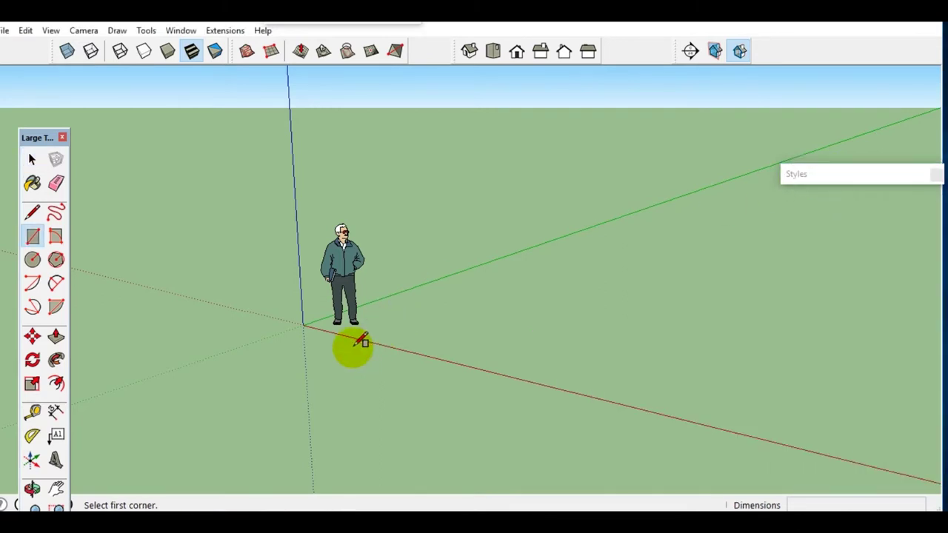
click(305, 327)
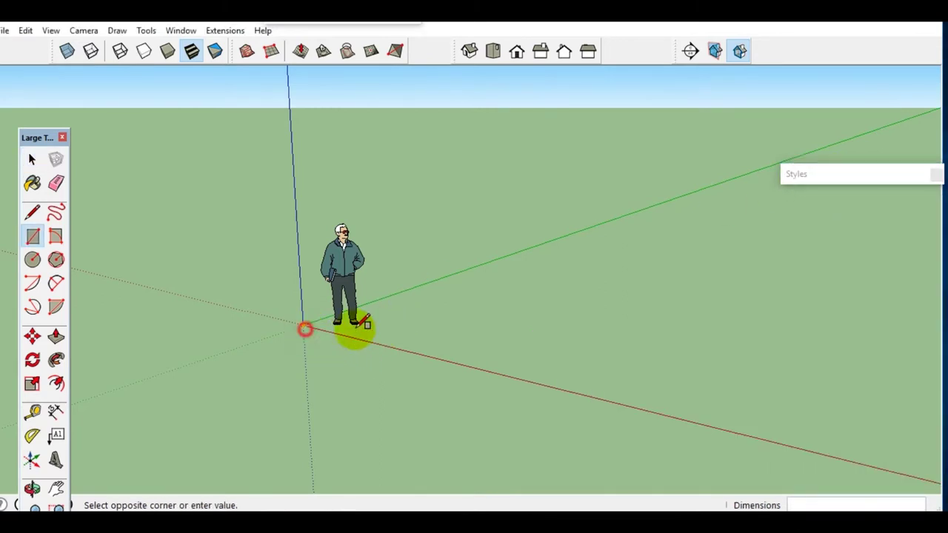
click(928, 208)
key(space)
click(611, 299)
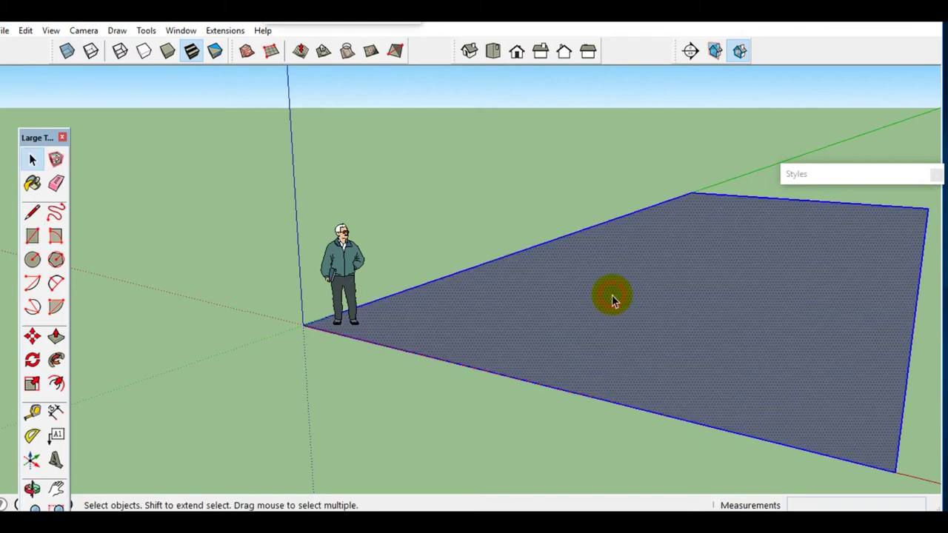
right_click(621, 300)
click(655, 415)
- Select the scale figure, switch to Top view, then tilt back into perspective
click(348, 285)
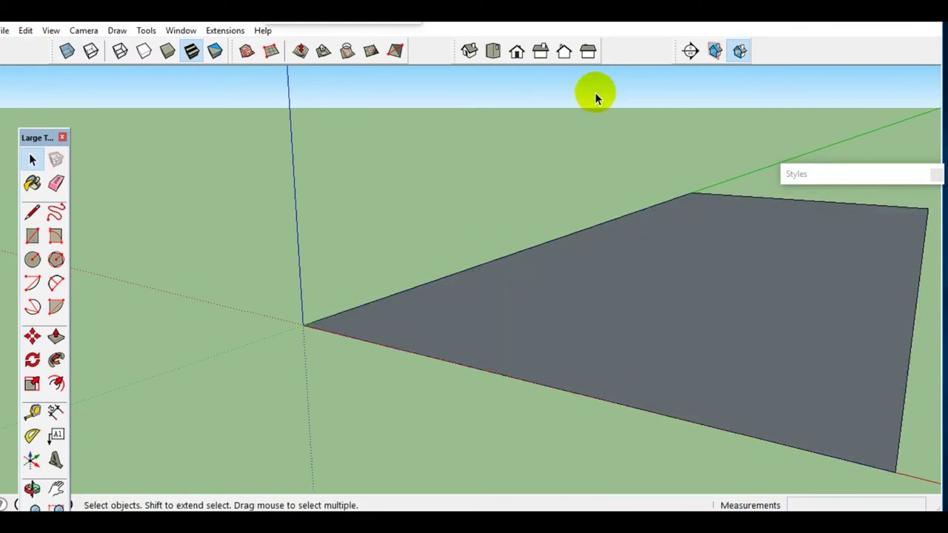
click(492, 52)
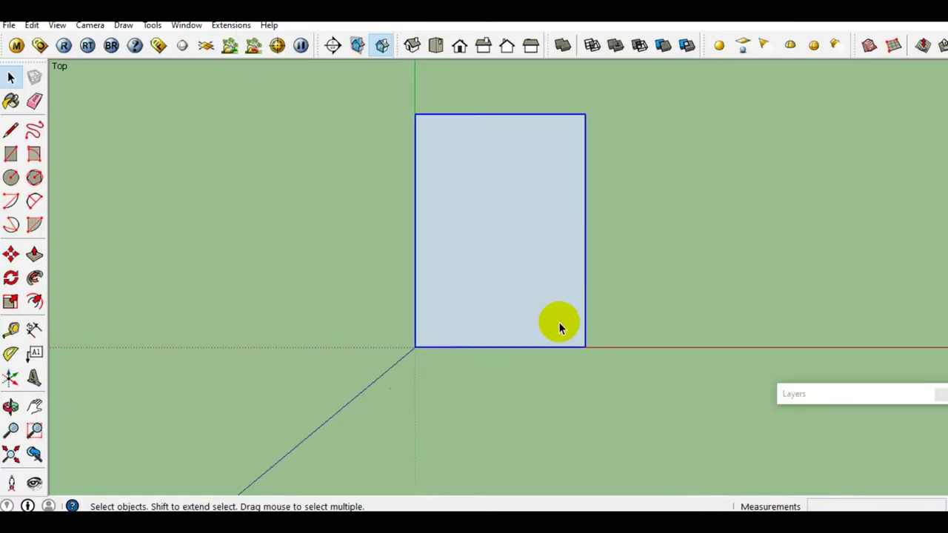
scroll(558, 321, up, 2)
scroll(558, 321, up, 2)
scroll(563, 319, up, 1)
mouse_move(571, 348)
middle_down()
mouse_move(457, 236)
mouse_move(446, 252)
mouse_move(408, 234)
mouse_move(359, 298)
mouse_move(304, 267)
mouse_move(334, 260)
middle_up()
- Draw the 600 mm reference lines on the ground
key(l)
scroll(245, 332, up, 1)
scroll(303, 309, down, 1)
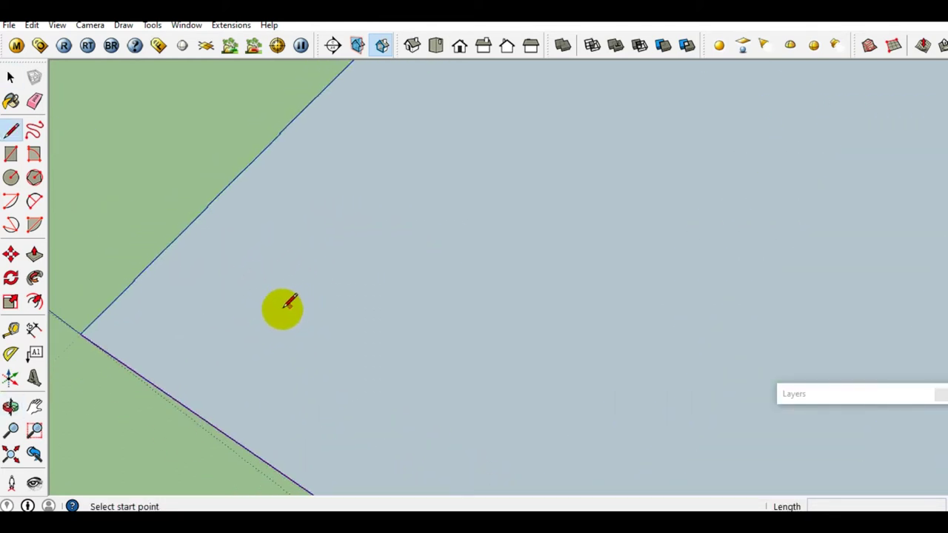
click(281, 308)
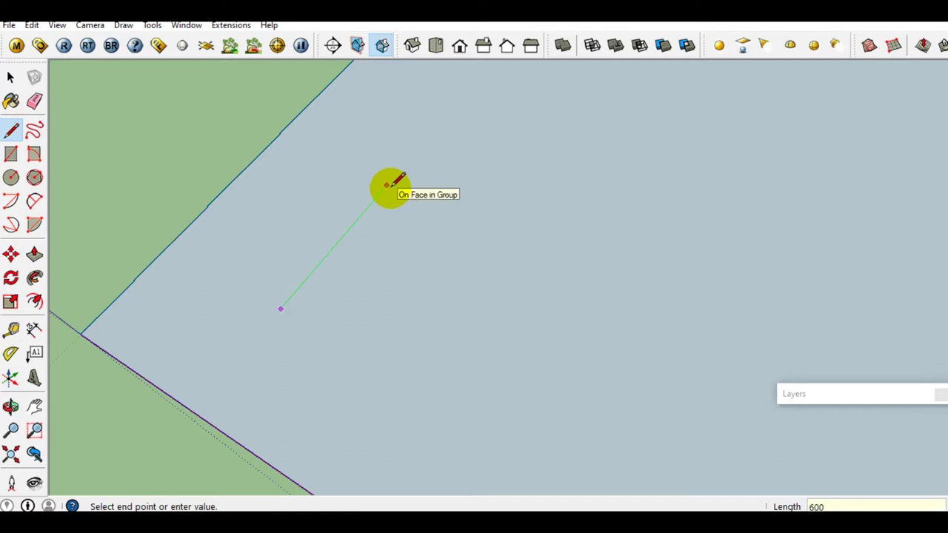
scroll(370, 237, up, 1)
scroll(338, 258, up, 3)
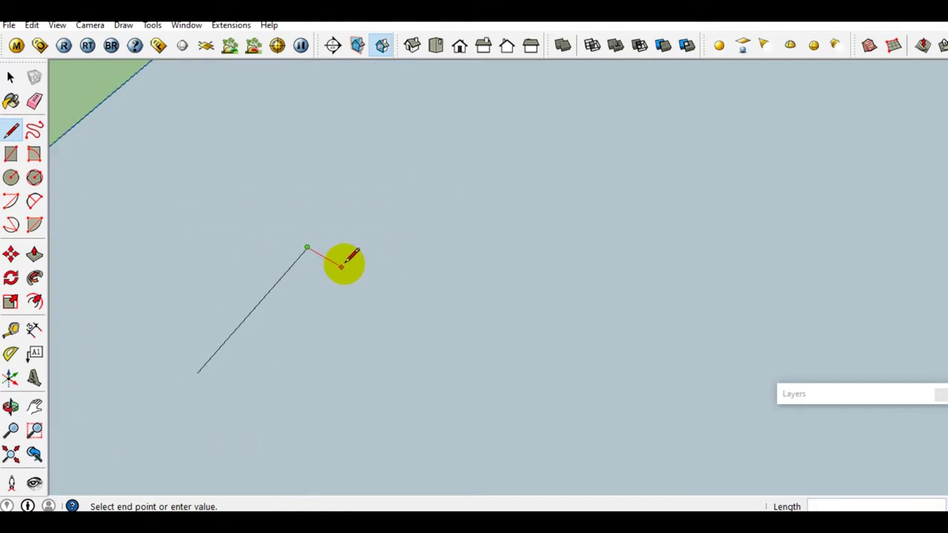
click(359, 225)
scroll(397, 247, up, 2)
text(600)
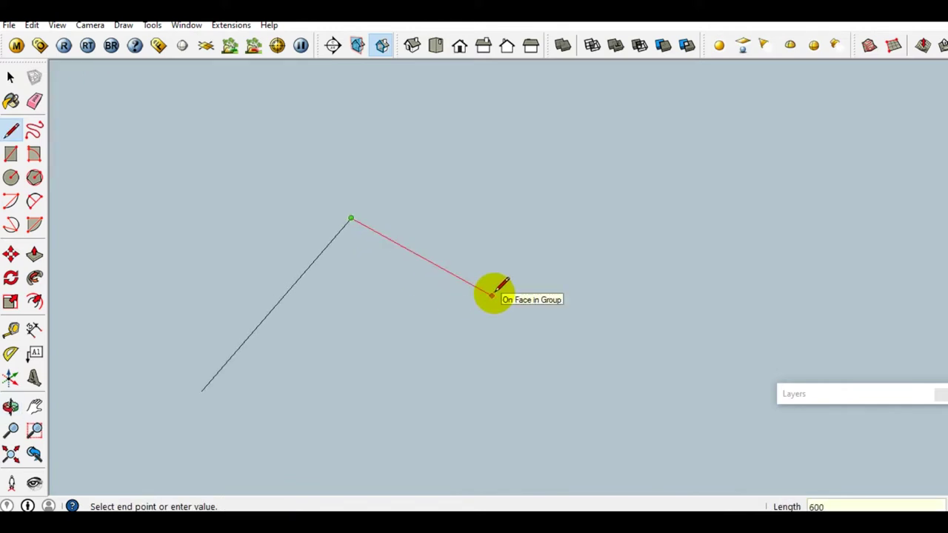
key(Return)
- Draw a 600 × 600 mm square from the line endpoints and orbit to view it
key(r)
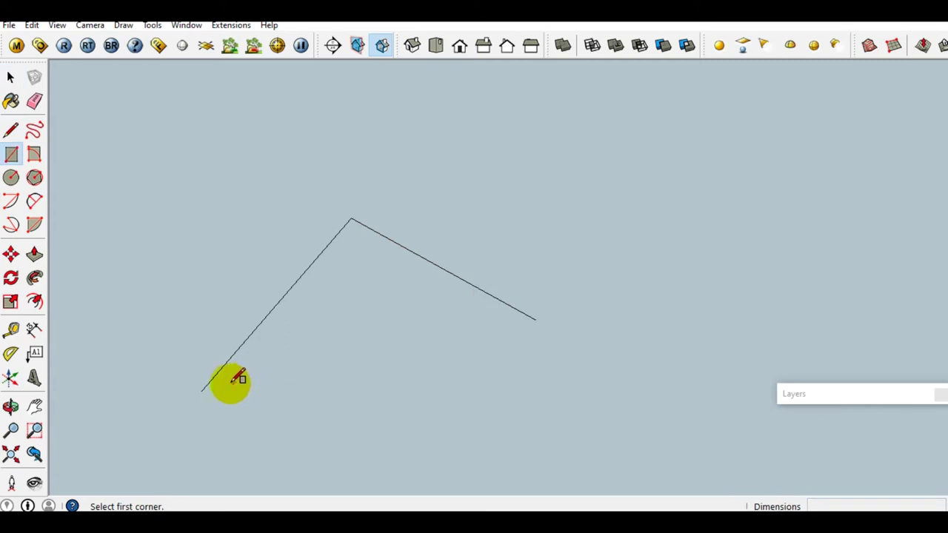
click(201, 390)
key(space)
mouse_move(539, 319)
middle_down()
mouse_move(492, 332)
mouse_move(425, 321)
mouse_move(482, 328)
mouse_move(483, 342)
mouse_move(476, 326)
mouse_move(433, 353)
mouse_move(436, 345)
mouse_move(380, 348)
mouse_move(626, 334)
mouse_move(452, 362)
mouse_move(538, 326)
middle_up()
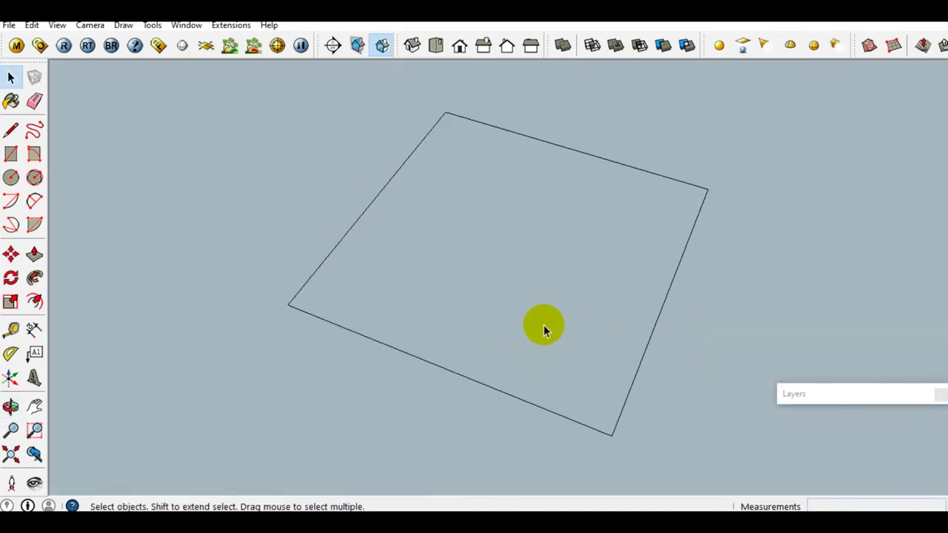
mouse_move(650, 308)
middle_down()
mouse_move(575, 333)
mouse_move(585, 342)
mouse_move(541, 321)
mouse_move(434, 413)
mouse_move(440, 404)
middle_up()
- Round one corner of the square with a two-point arc
click(542, 322)
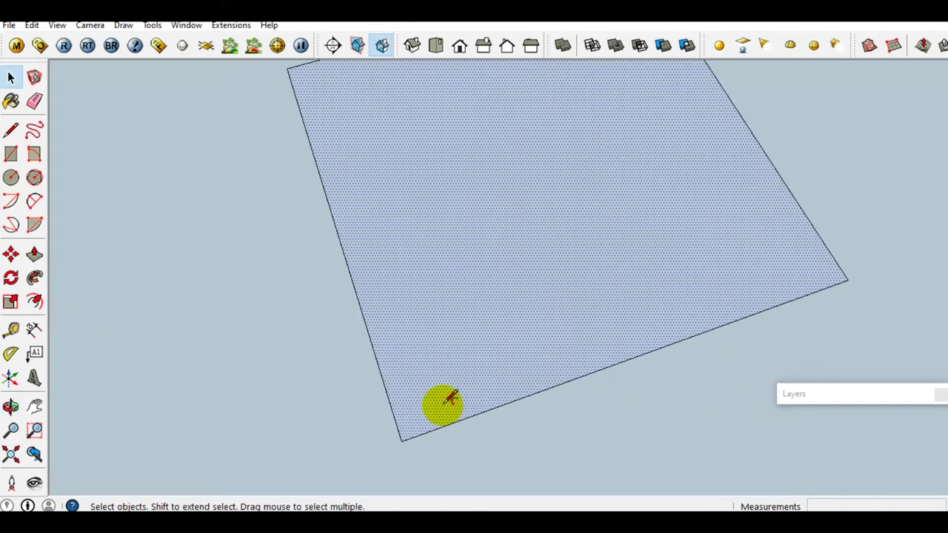
key(a)
scroll(399, 337, up, 2)
scroll(385, 341, down, 1)
scroll(374, 345, up, 1)
scroll(374, 341, down, 1)
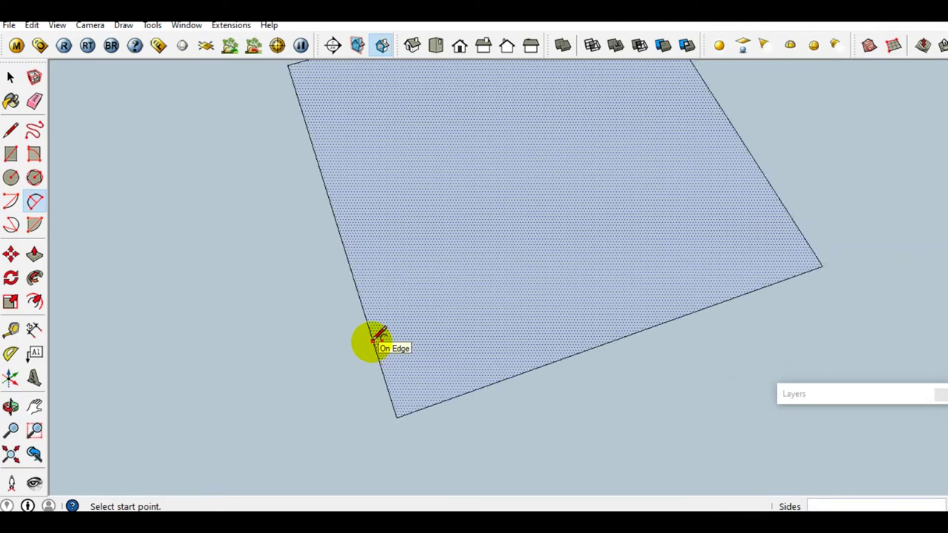
click(375, 349)
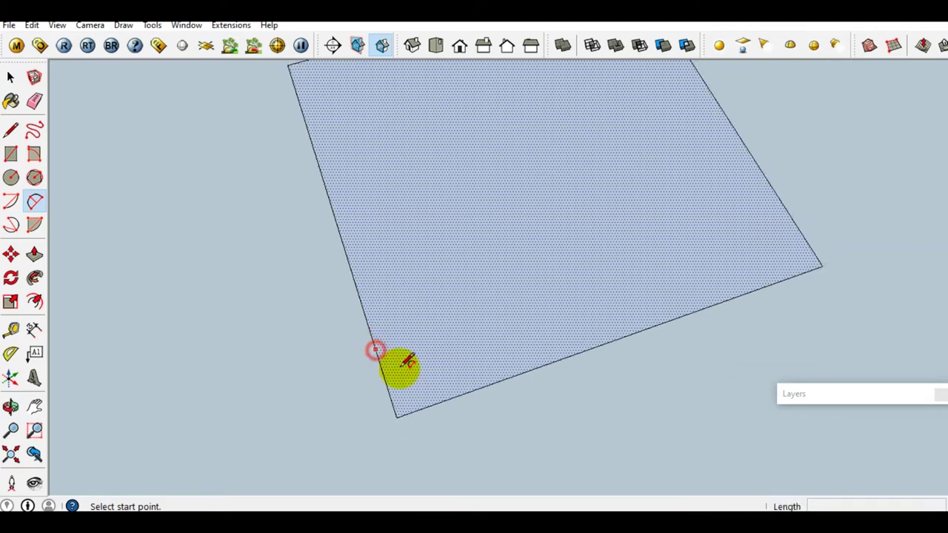
click(480, 387)
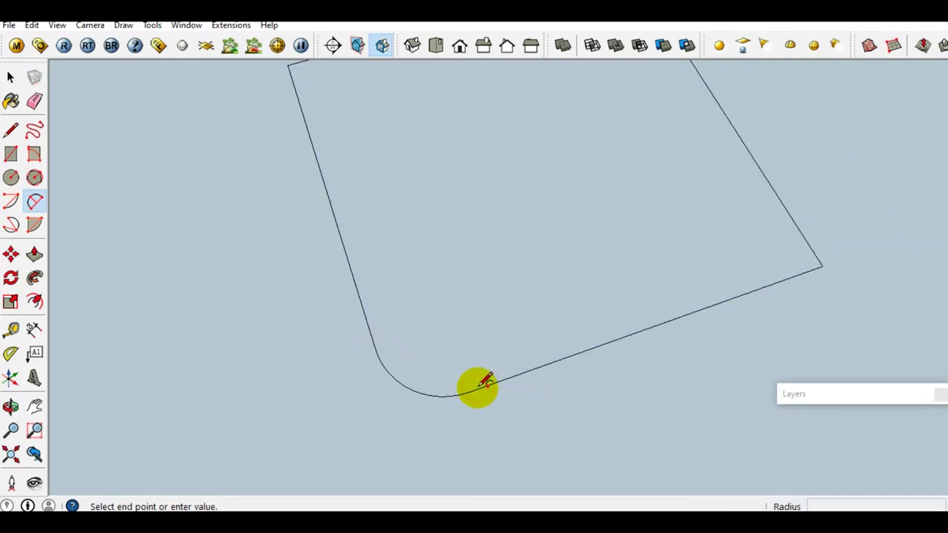
mouse_move(491, 369)
middle_down()
mouse_move(452, 423)
mouse_move(449, 390)
middle_up()
- Split the square into quarters with two dividing lines between edge midpoints
key(l)
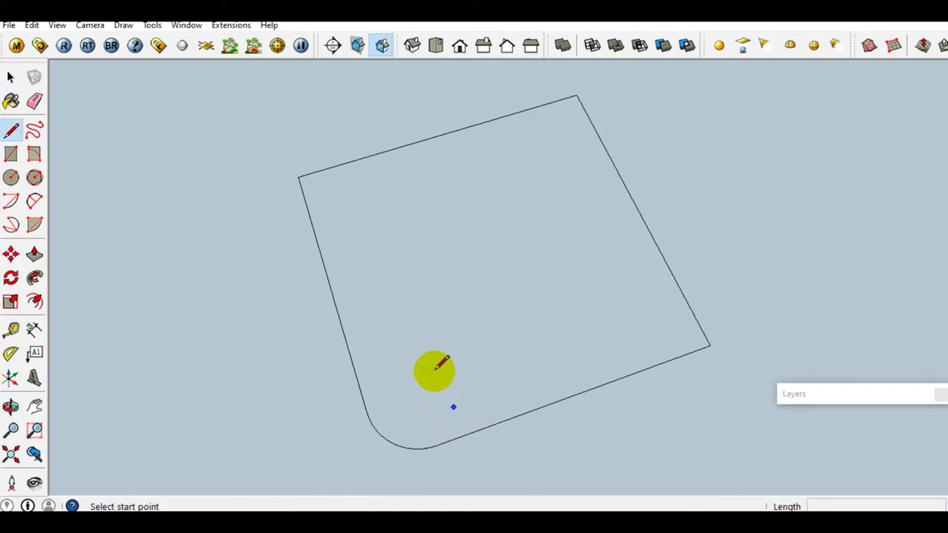
click(637, 208)
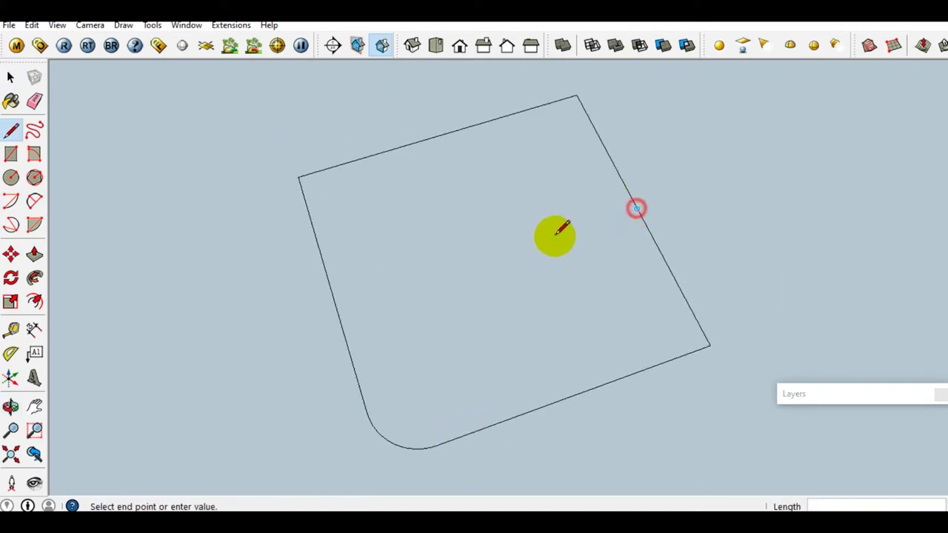
click(338, 305)
click(441, 134)
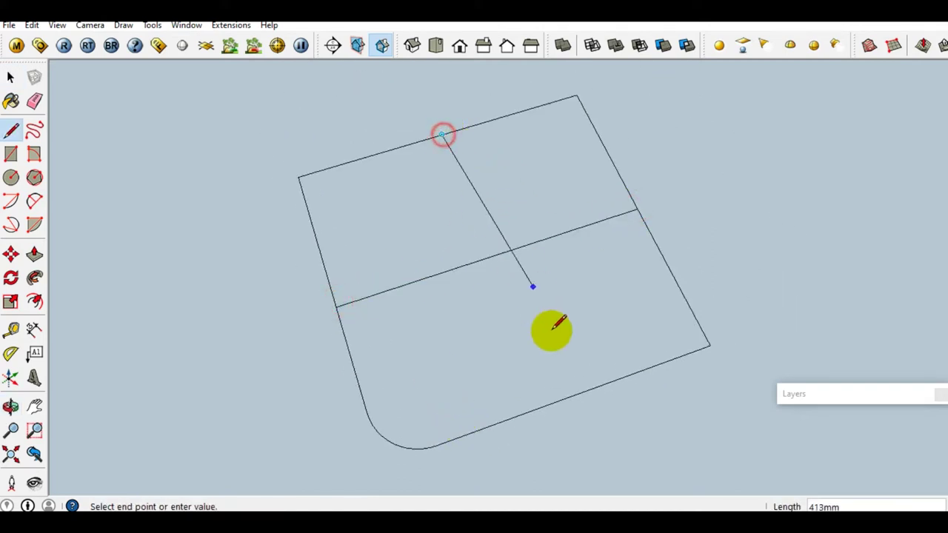
click(551, 400)
key(space)
- Erase one quarter's edges and select the remaining L-shaped geometry
key(e)
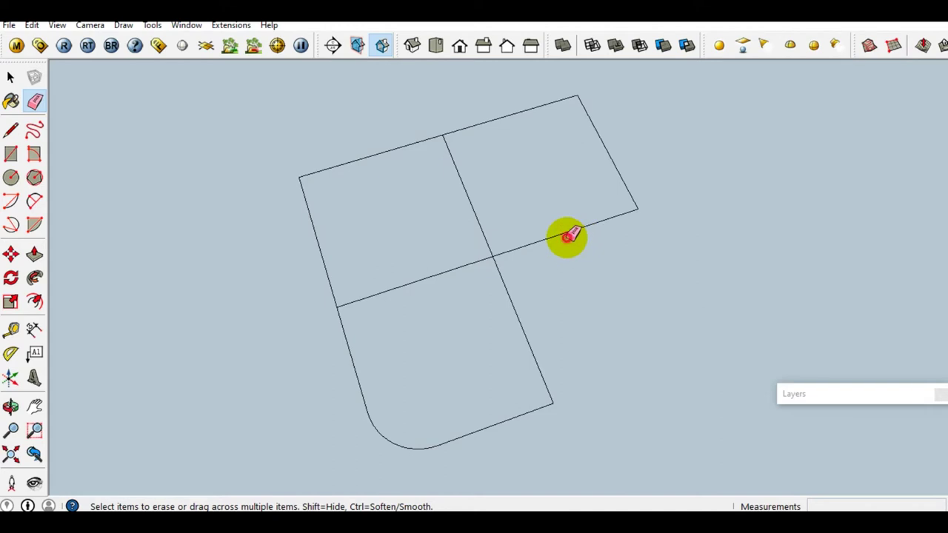
key(space)
scroll(440, 239, down, 2)
scroll(656, 285, down, 2)
drag(287, 120, 741, 391)
scroll(427, 321, up, 2)
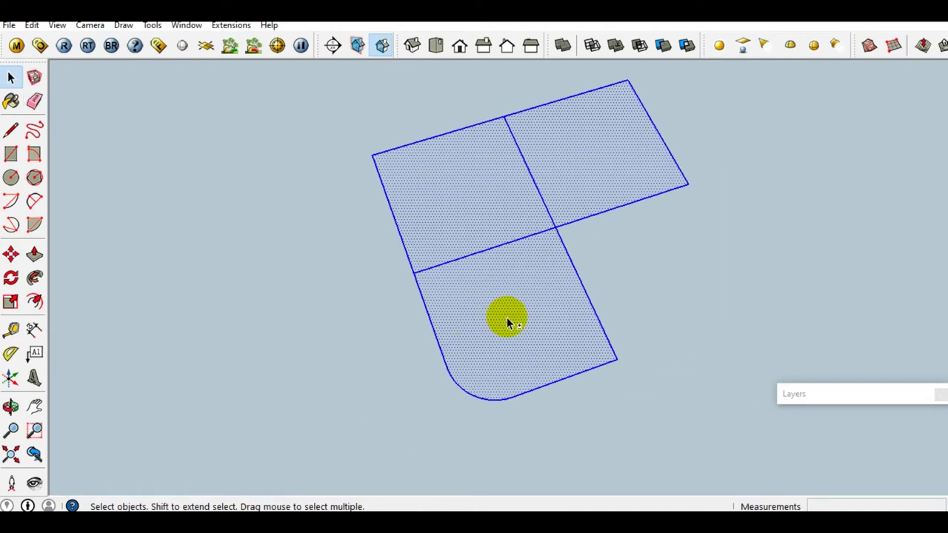
shift+double_click(508, 323)
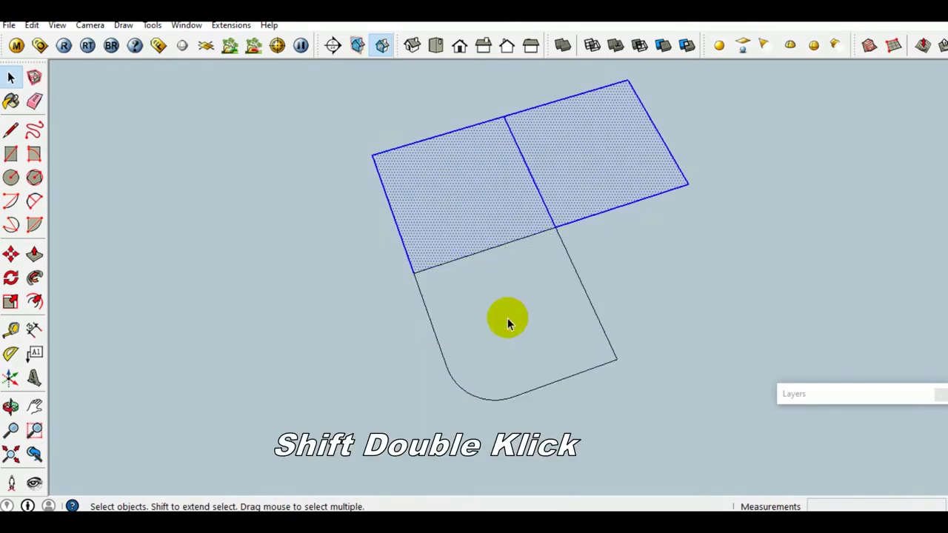
- Delete the two upper squares and copy the rounded-corner square to its right
key(Delete)
click(507, 320)
key(m)
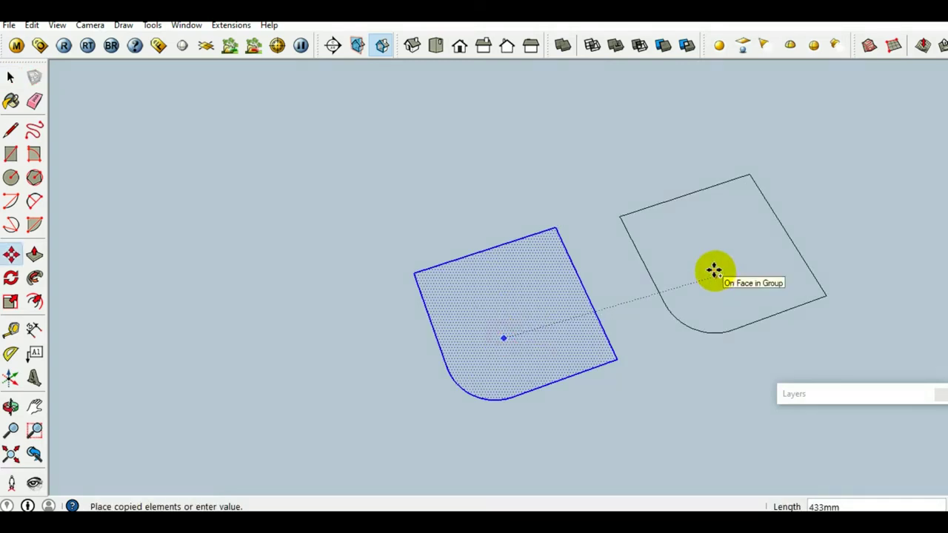
click(708, 263)
key(space)
- Flip the copy along the green axis and join it to the original's corner
right_click(712, 265)
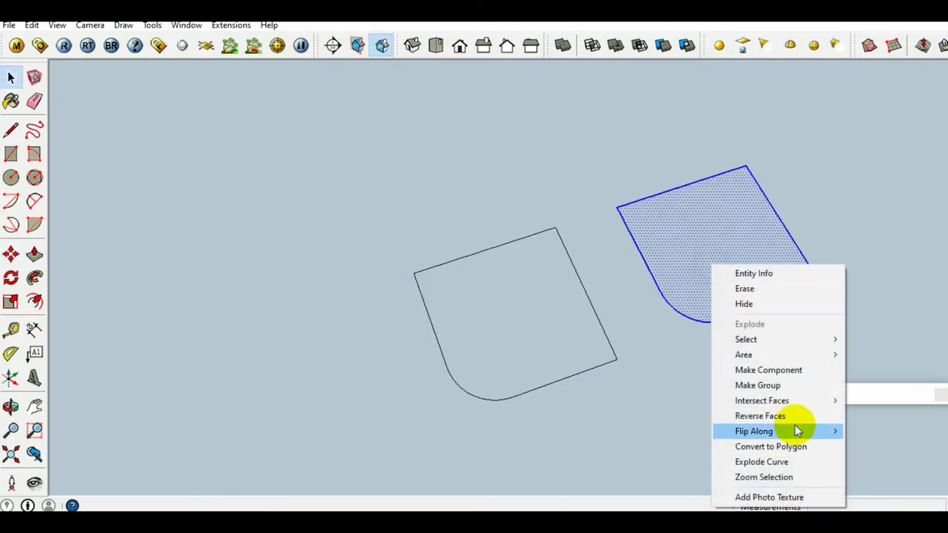
mouse_move(754, 431)
click(652, 448)
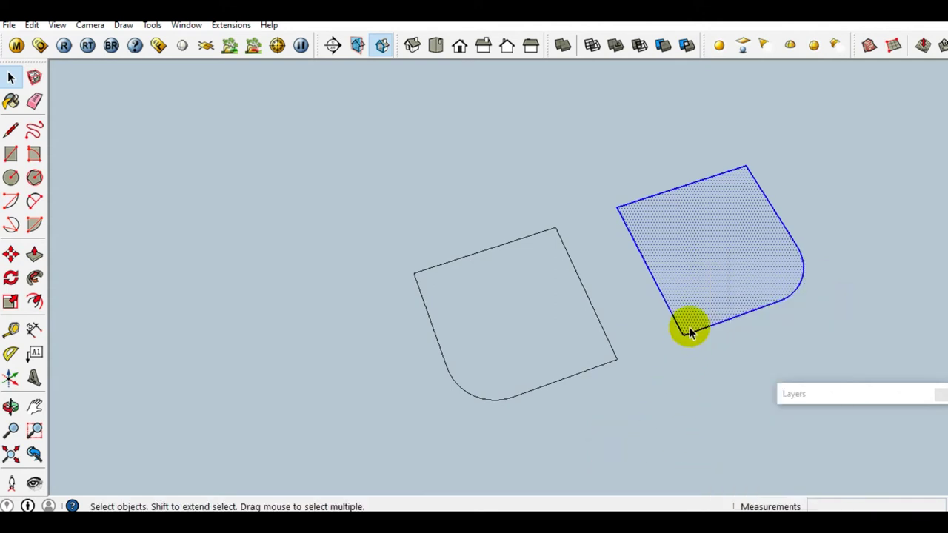
key(m)
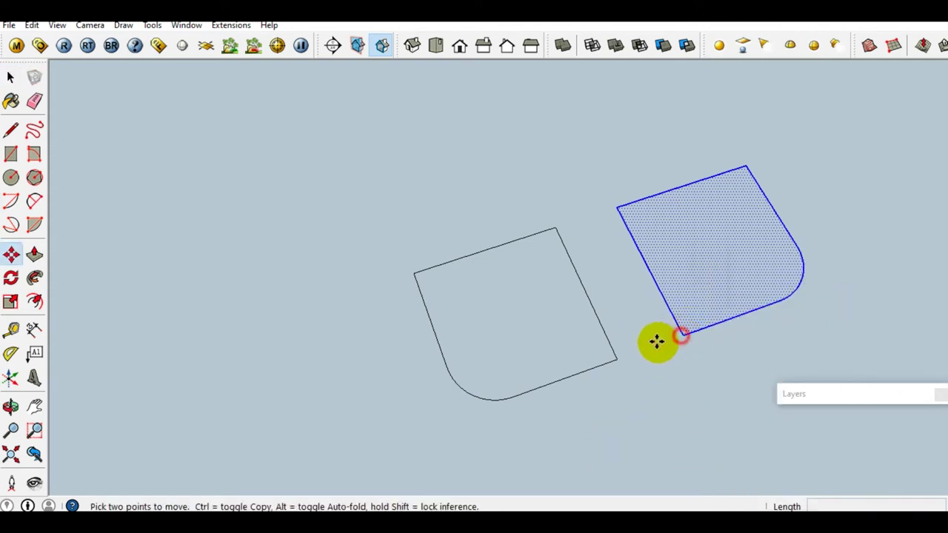
click(665, 338)
click(615, 360)
key(space)
- Copy the joined pair below and flip the copy along the red axis
click(571, 345)
shift+click(645, 320)
key(m)
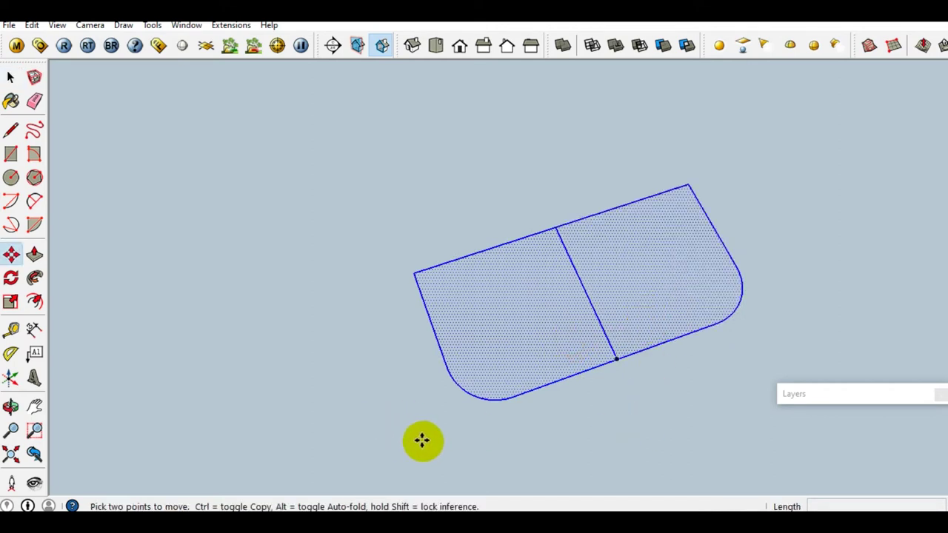
click(418, 439)
key(ctrl)
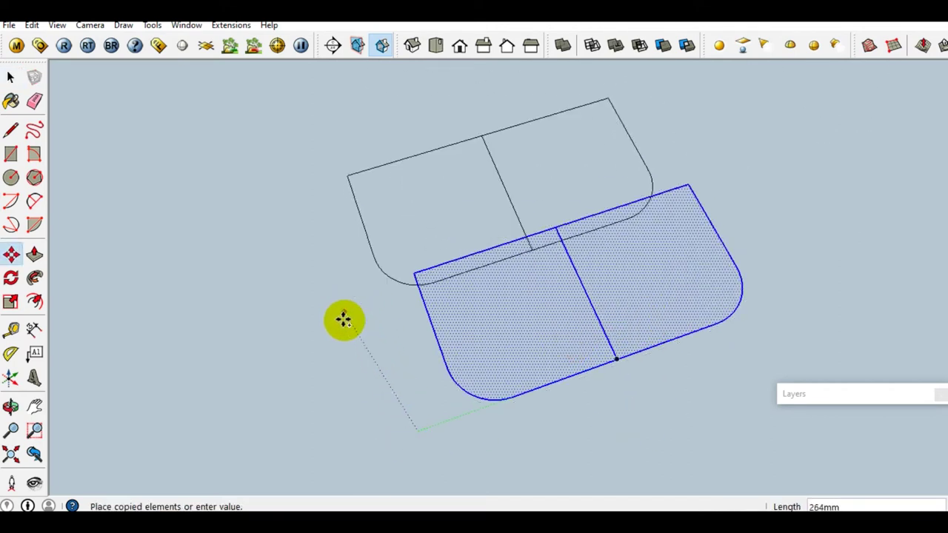
click(398, 328)
key(space)
right_click(488, 268)
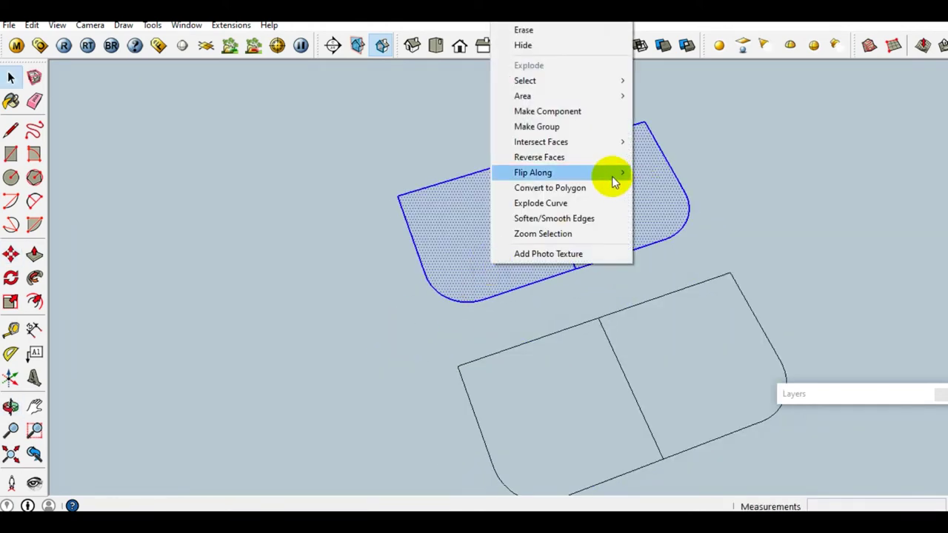
mouse_move(533, 173)
click(659, 171)
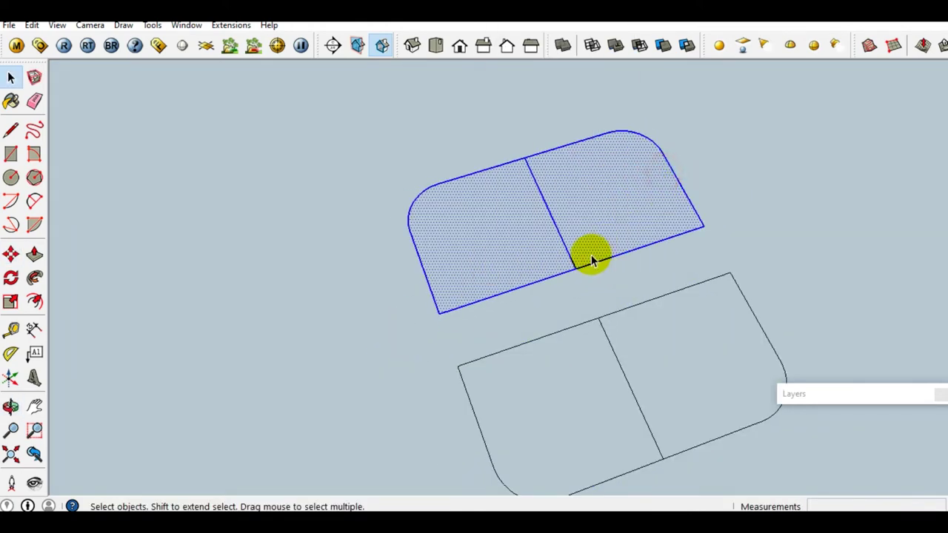
- Snap the flipped pair onto the other pair and erase the inner dividing lines
key(m)
scroll(578, 268, up, 1)
click(579, 270)
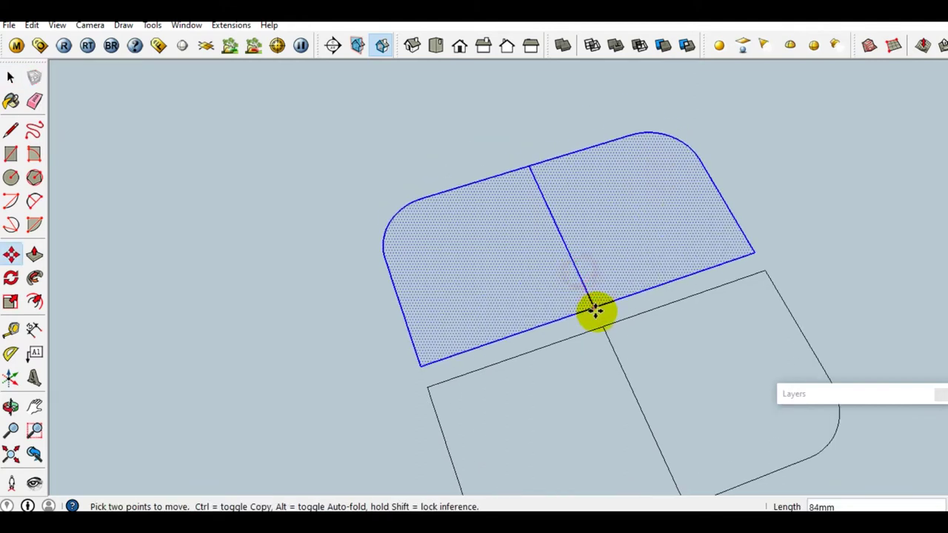
click(600, 320)
key(space)
key(e)
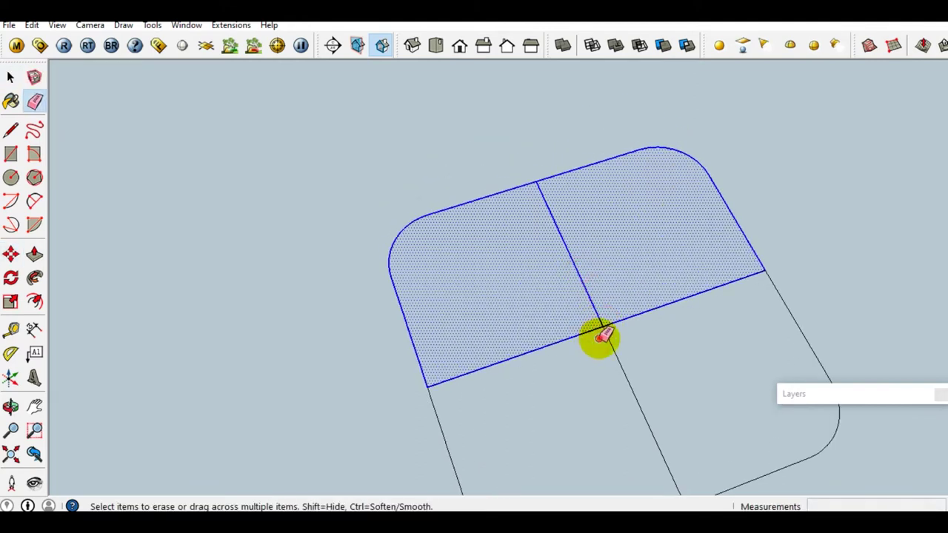
drag(603, 337, 607, 327)
- Orbit into perspective and begin a vertical line from an edge midpoint
key(space)
scroll(592, 334, down, 2)
mouse_move(311, 267)
middle_down()
mouse_move(503, 358)
mouse_move(334, 308)
mouse_move(419, 366)
mouse_move(366, 381)
middle_up()
key(l)
click(347, 369)
mouse_move(360, 313)
middle_down()
mouse_move(377, 243)
mouse_move(356, 207)
middle_up()
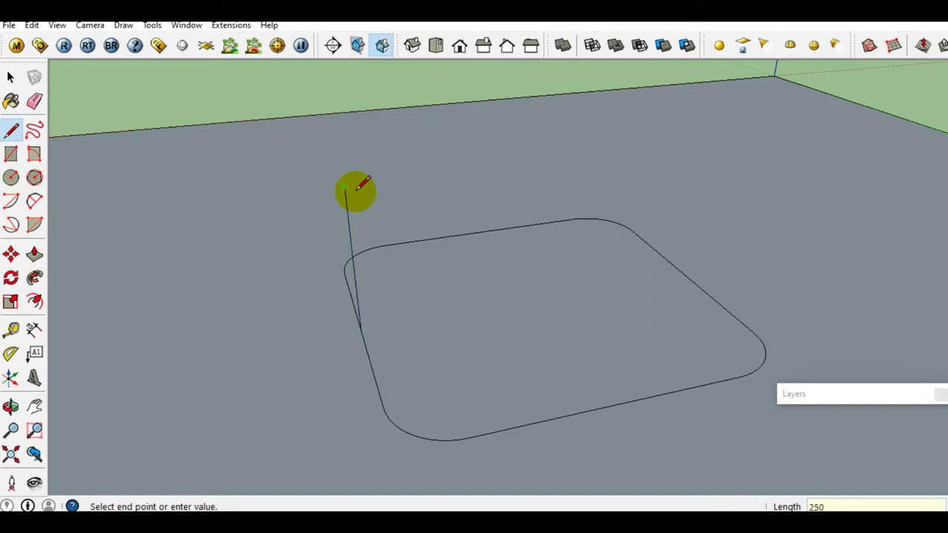
- Finish the 250 mm vertical line rising from the edge midpoint
click(344, 186)
key(space)
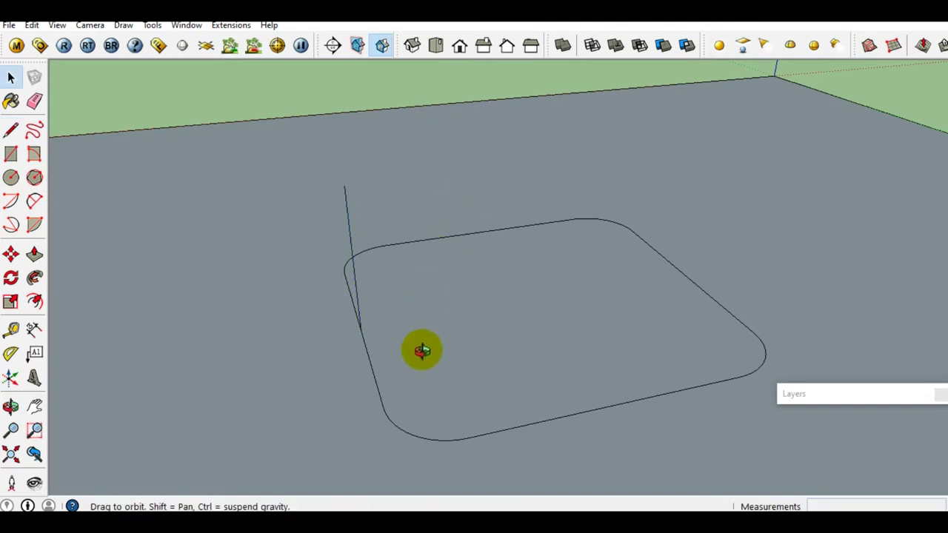
scroll(405, 356, up, 2)
mouse_move(404, 356)
middle_down()
mouse_move(512, 338)
mouse_move(430, 351)
mouse_move(482, 353)
middle_up()
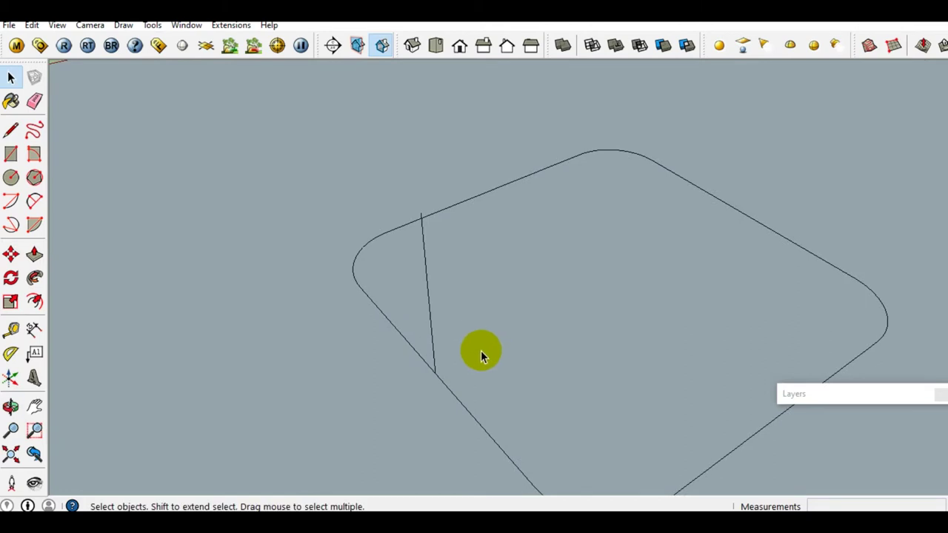
- Draw ground lines across the rounded outline and erase the overhang past their intersection
key(l)
click(435, 373)
click(626, 268)
key(space)
key(l)
click(489, 190)
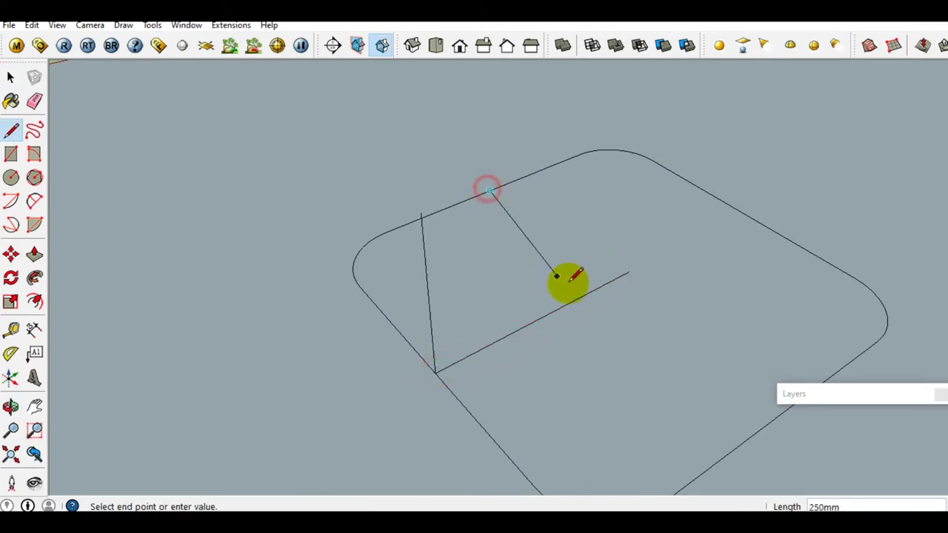
key(space)
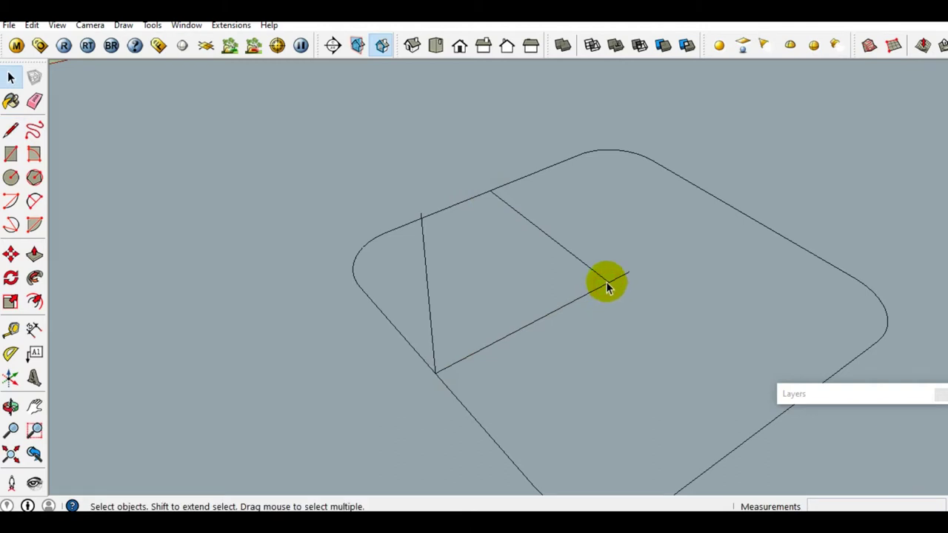
key(e)
click(616, 277)
key(space)
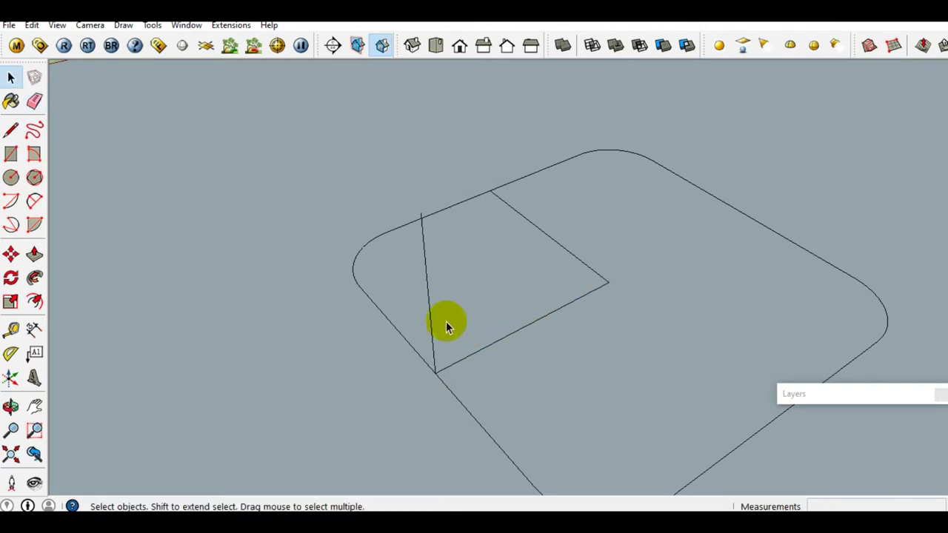
- Copy the vertical edge to the inner corner and join the tops to close the upright face
key(m)
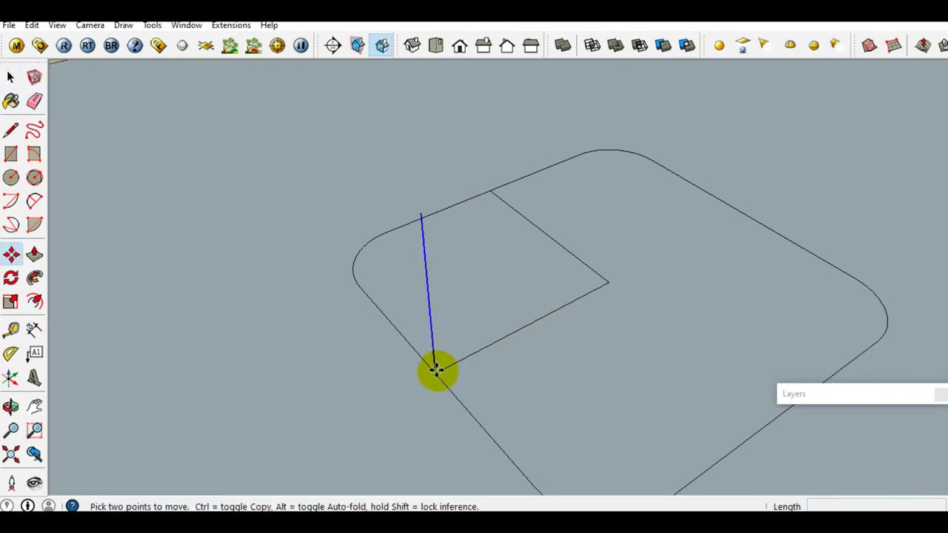
key(ctrl)
click(434, 370)
click(607, 285)
key(space)
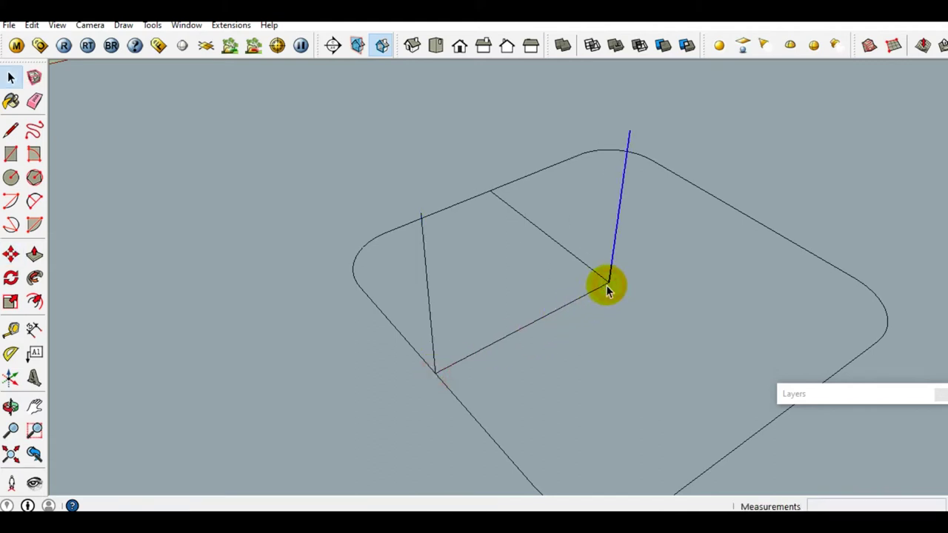
key(l)
click(421, 213)
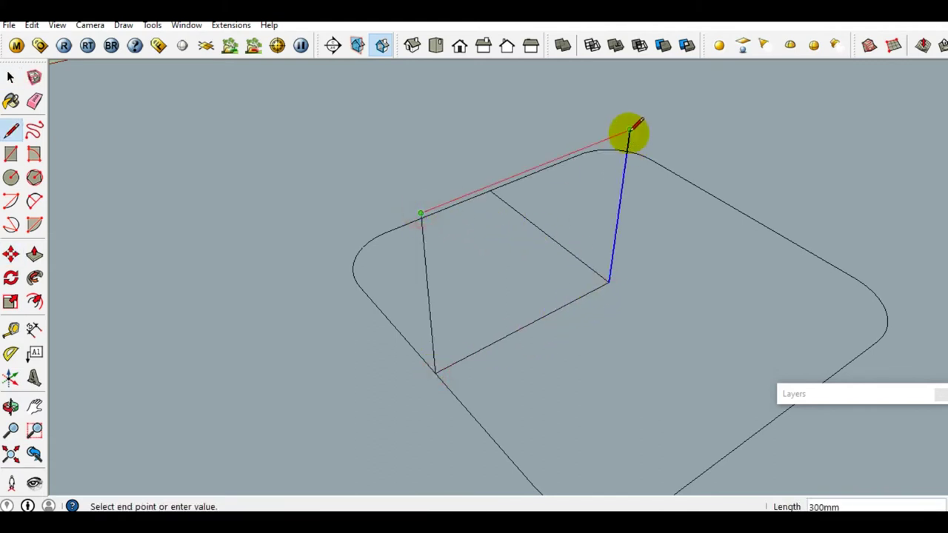
key(space)
- Orbit around to view the new upright face from several sides
mouse_move(628, 132)
middle_down()
mouse_move(694, 254)
mouse_move(545, 234)
mouse_move(691, 232)
middle_up()
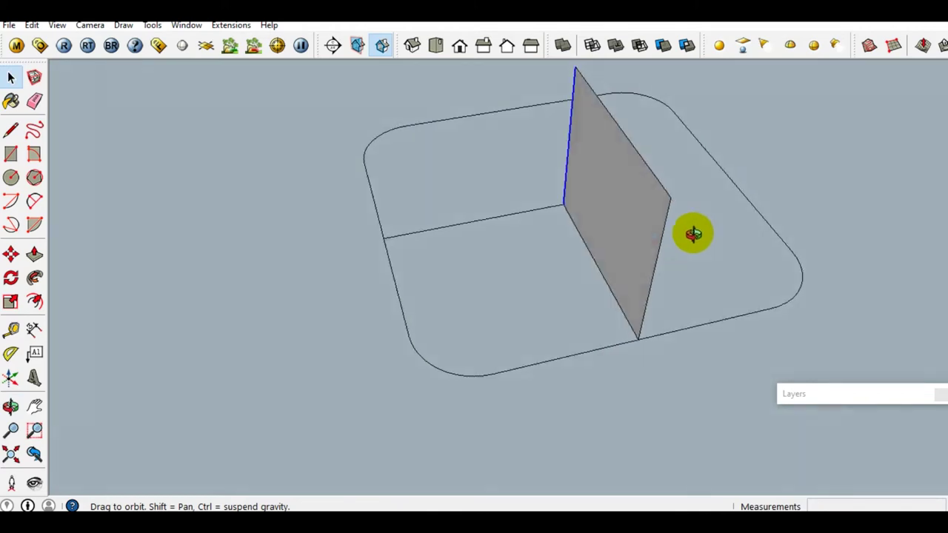
key(e)
mouse_move(565, 241)
middle_down()
mouse_move(537, 198)
mouse_move(395, 235)
mouse_move(396, 266)
mouse_move(422, 311)
mouse_move(370, 180)
middle_up()
key(space)
scroll(429, 344, down, 3)
middle_drag(428, 344, 323, 200)
scroll(311, 222, up, 2)
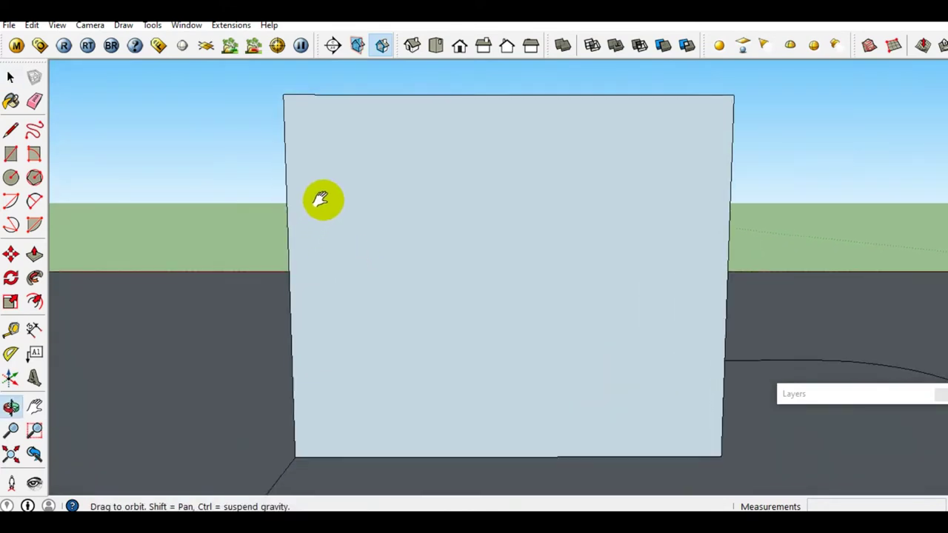
- Draw an outward-bulging arc down the upright face's top-left side
scroll(321, 198, down, 1)
scroll(320, 196, down, 1)
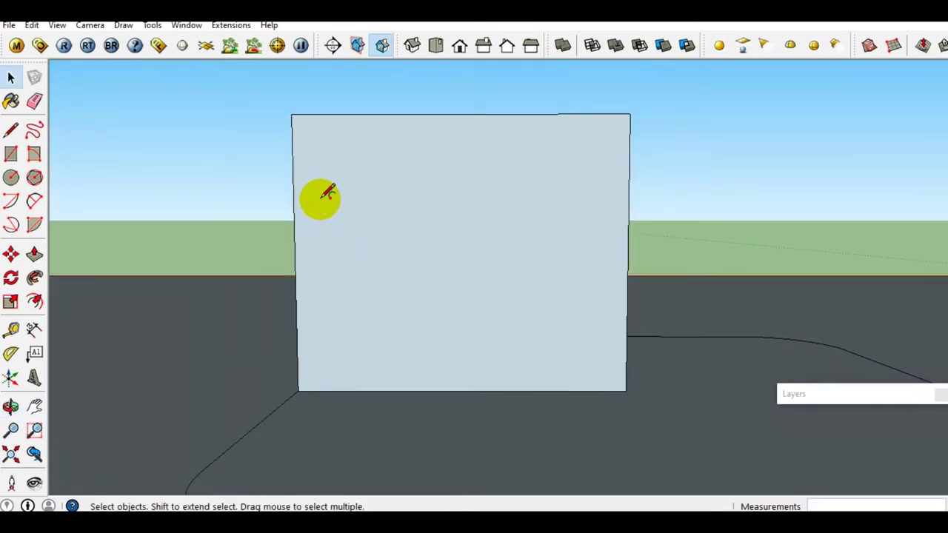
key(a)
click(292, 116)
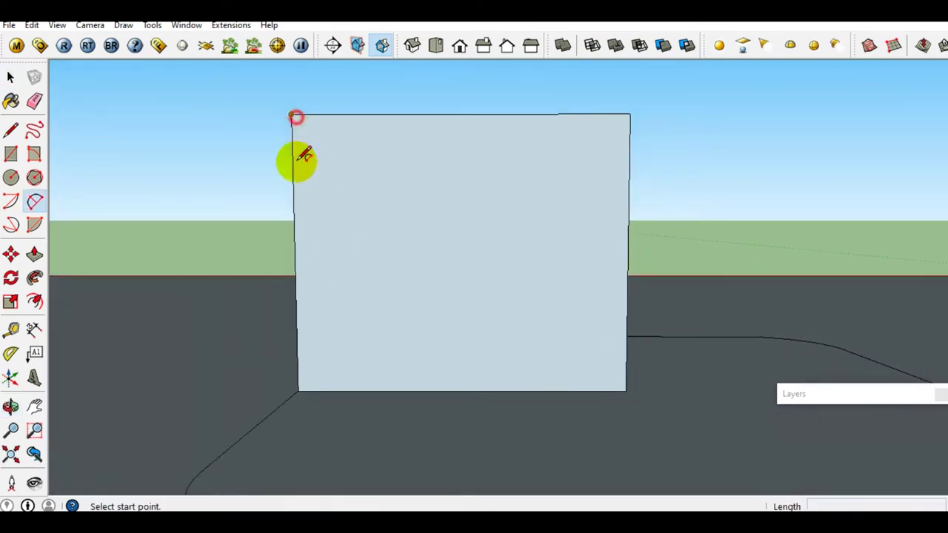
click(293, 251)
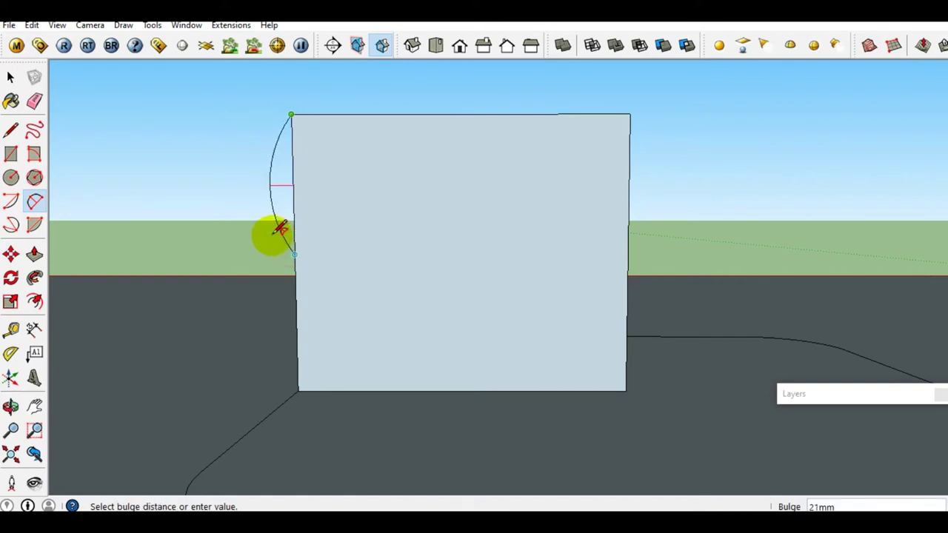
click(273, 232)
key(space)
- Copy the arc-shaped face to the middle of the rectangle
mouse_move(333, 180)
shift+middle_down()
mouse_move(349, 254)
mouse_move(295, 265)
shift+middle_up()
scroll(352, 244, up, 2)
click(295, 256)
key(m)
key(ctrl)
click(288, 277)
click(427, 319)
key(space)
right_click(432, 328)
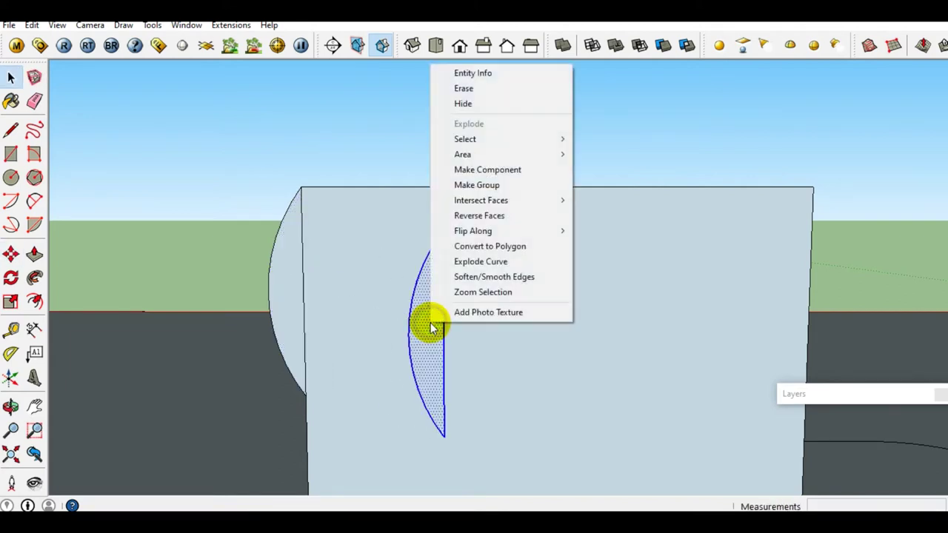
click(430, 348)
- Rotate the arc copy 90° and place it on the face's top-left corner
key(q)
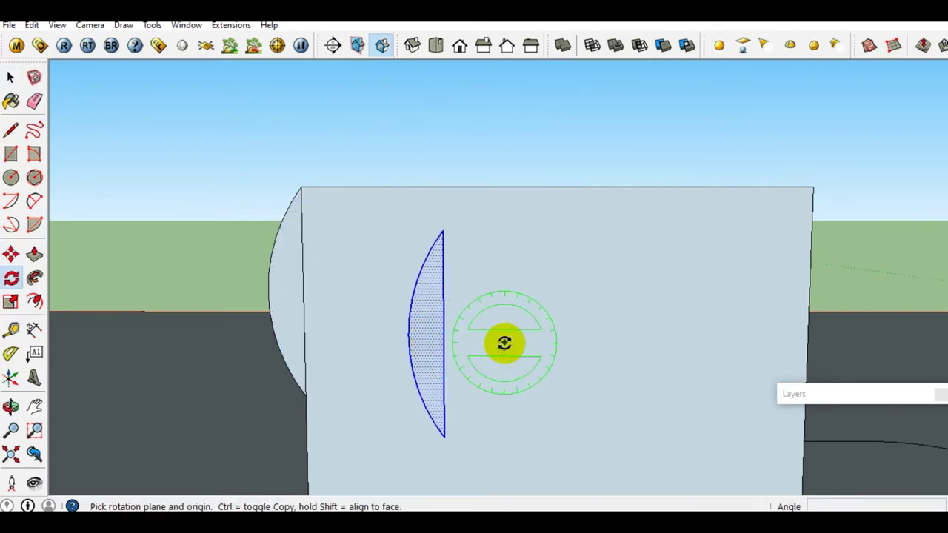
click(504, 342)
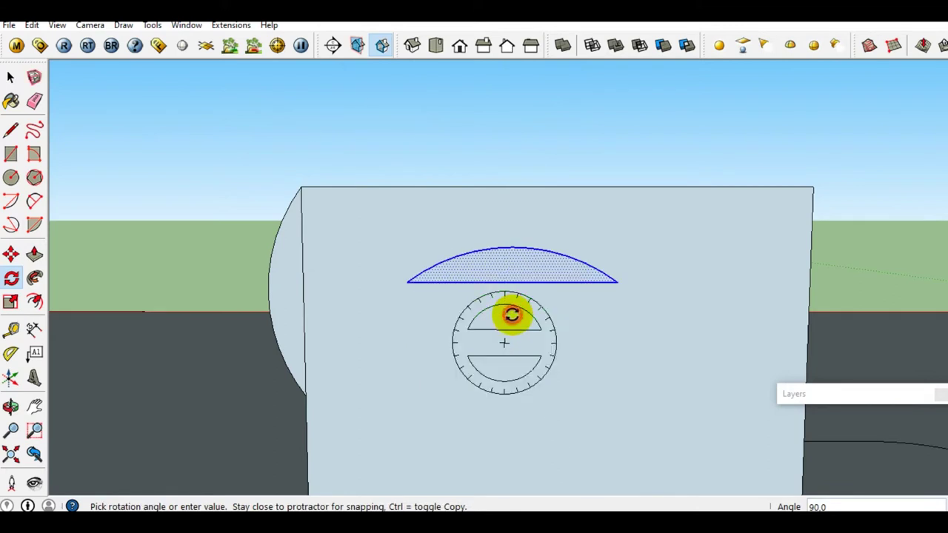
click(510, 313)
key(space)
key(m)
click(413, 279)
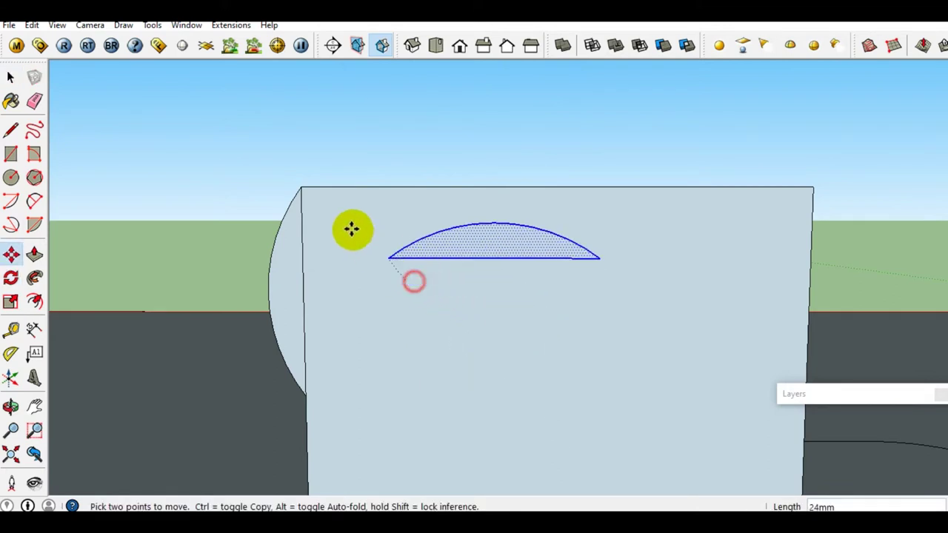
click(303, 186)
key(space)
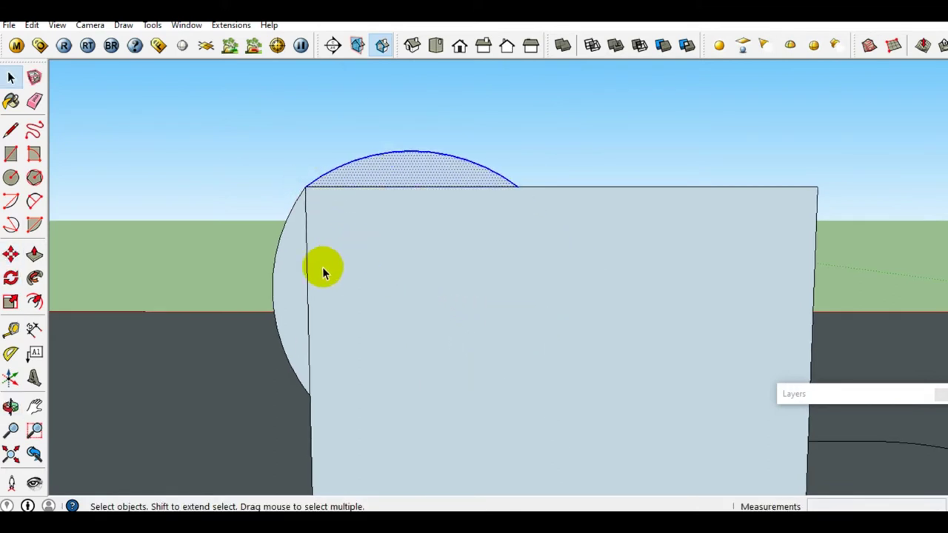
- Add a second upward arc to the top-right corner and erase the straight edge beneath it
mouse_move(423, 267)
middle_down()
mouse_move(391, 264)
mouse_move(457, 268)
middle_up()
key(a)
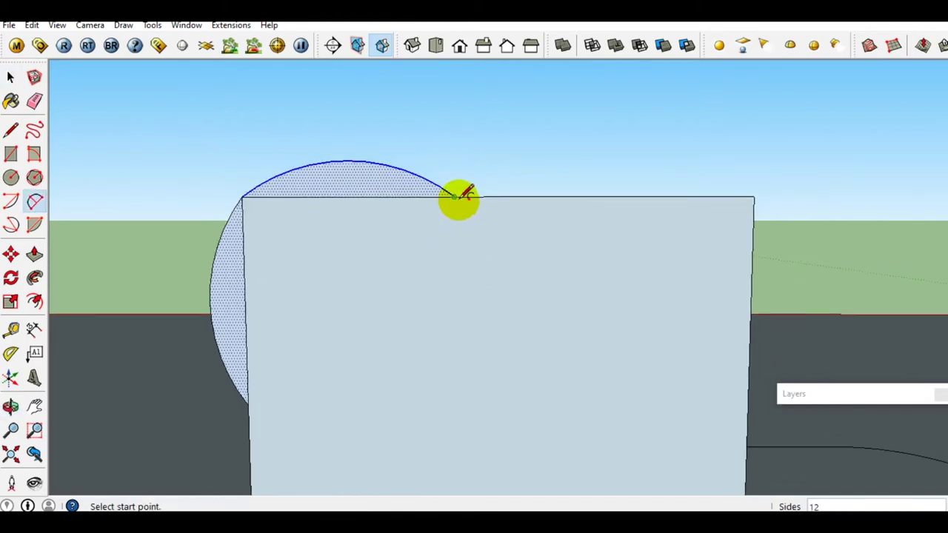
click(455, 198)
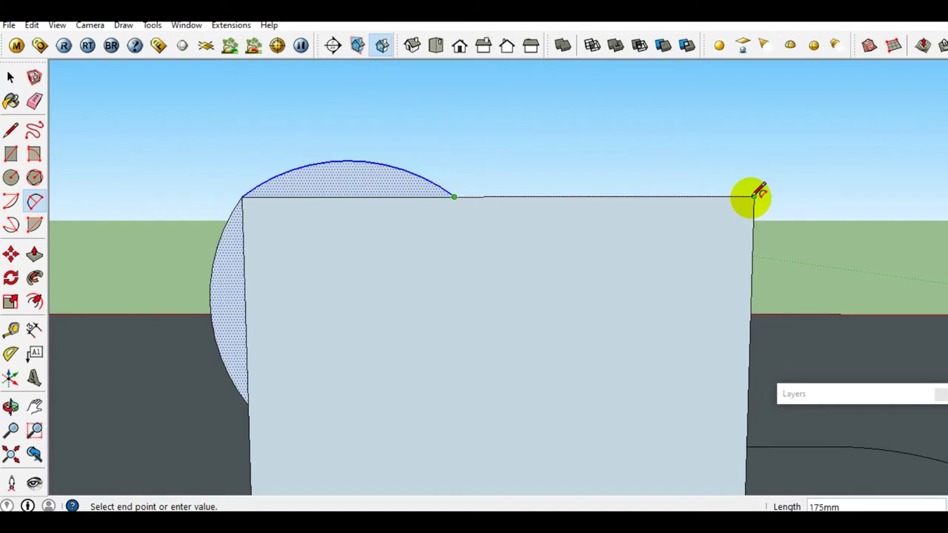
click(753, 196)
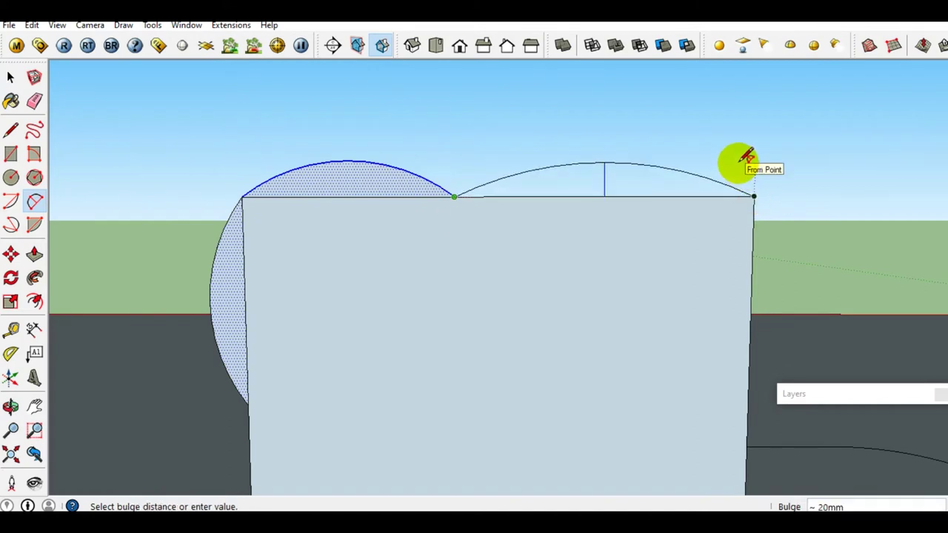
click(744, 158)
key(space)
middle_click(586, 237)
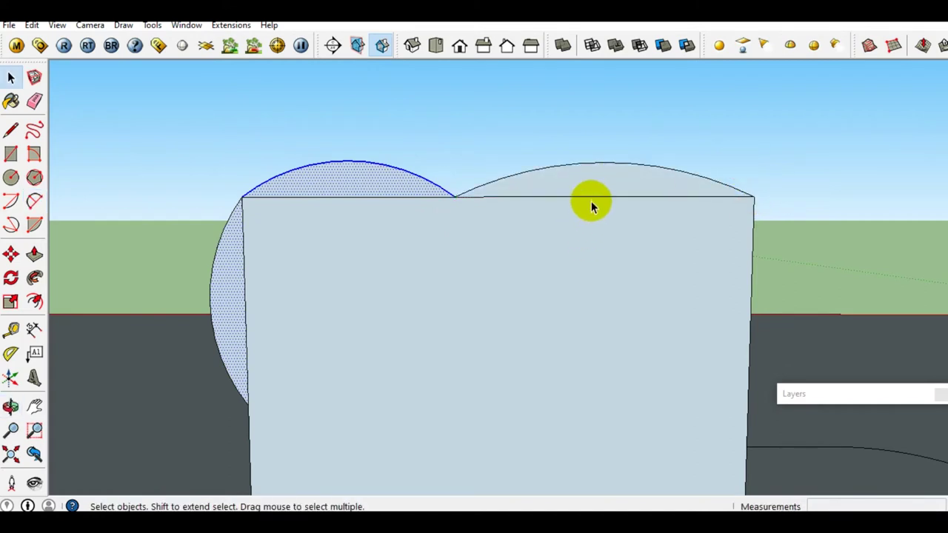
key(e)
click(590, 197)
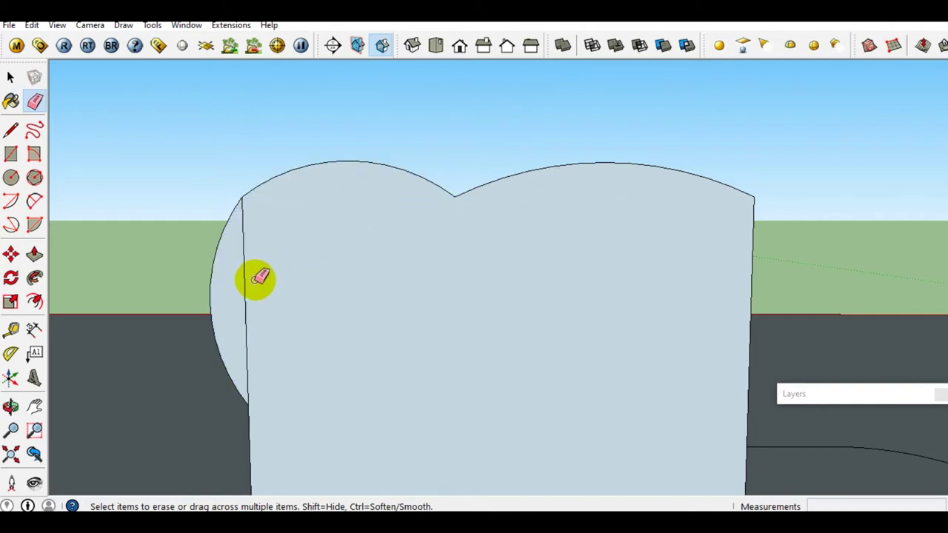
- Draw a horizontal line across the profile, splitting off its lower part
middle_drag(281, 317, 300, 278)
key(space)
key(l)
click(260, 337)
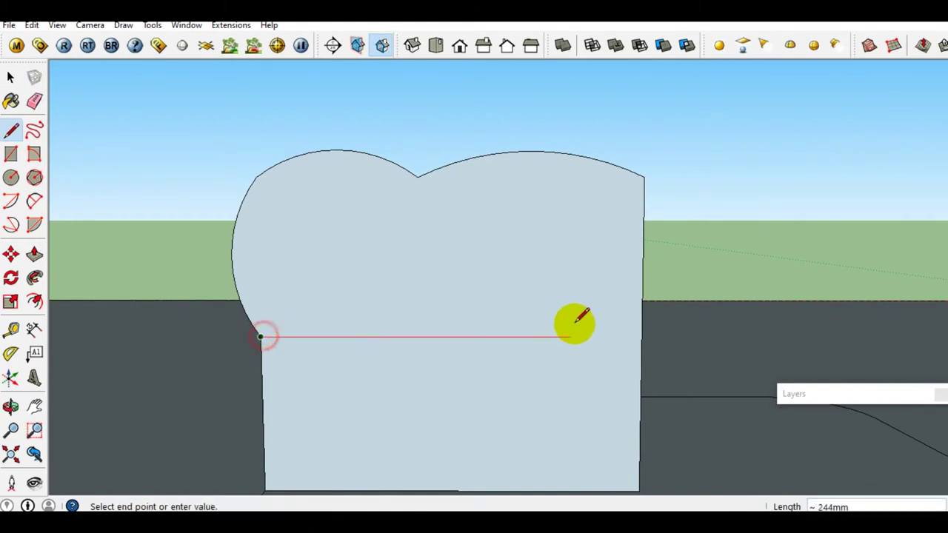
click(641, 337)
key(space)
- Erase the lower rectangular portion, keeping only the wavy-topped profile
mouse_move(505, 364)
middle_down()
mouse_move(463, 439)
mouse_move(440, 364)
mouse_move(448, 377)
mouse_move(520, 396)
mouse_move(566, 383)
middle_up()
key(e)
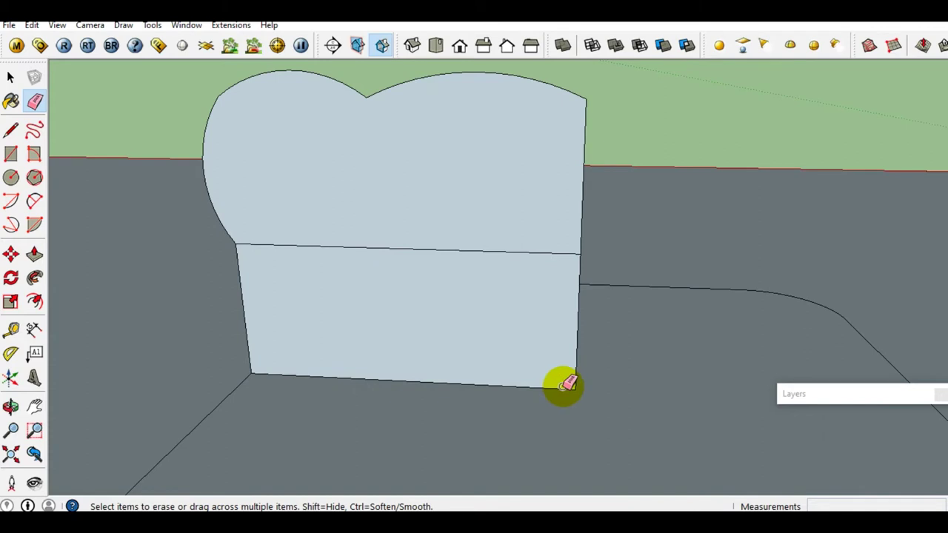
click(577, 378)
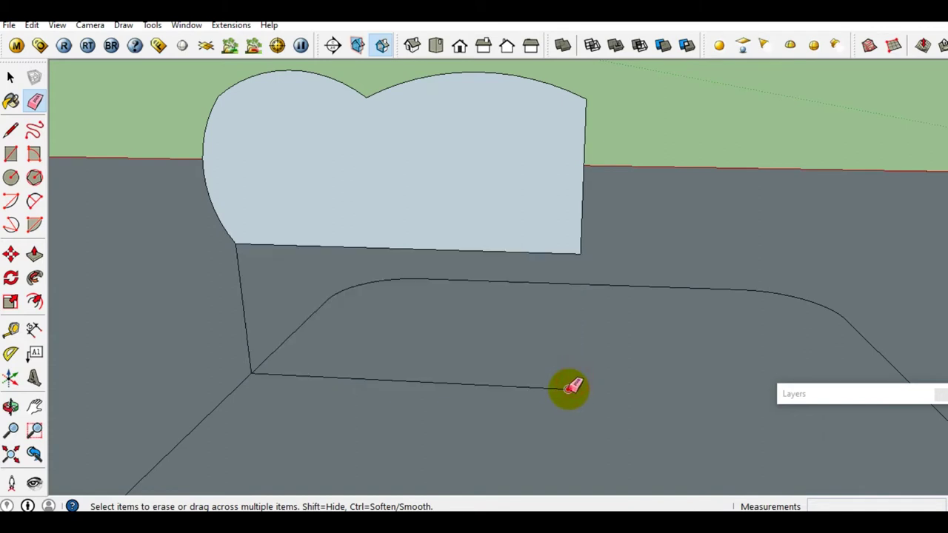
key(space)
scroll(323, 306, down, 3)
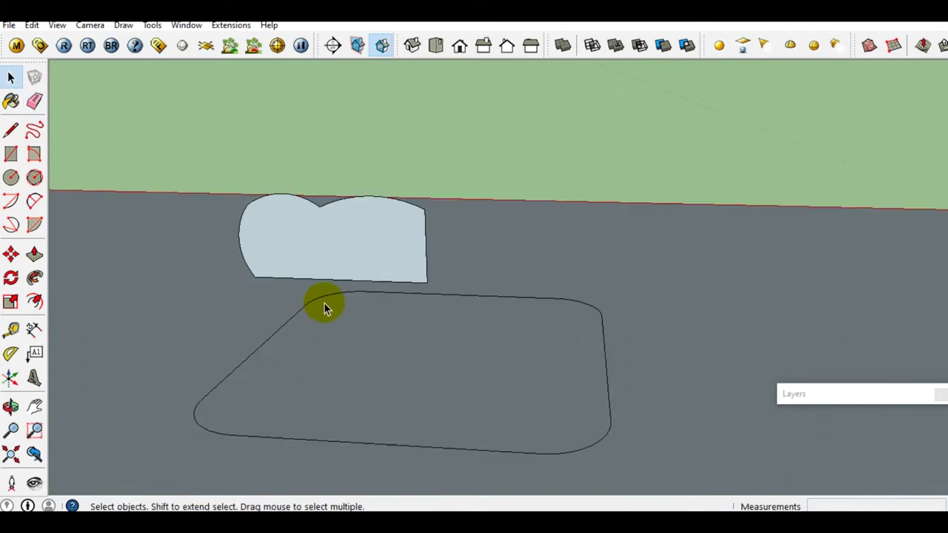
scroll(397, 377, down, 2)
scroll(397, 356, up, 1)
- Sweep the cushion profile along the rounded base outline with Follow Me
key(ctrl+z)
mouse_move(397, 355)
middle_down()
mouse_move(403, 374)
mouse_move(340, 341)
mouse_move(359, 332)
middle_up()
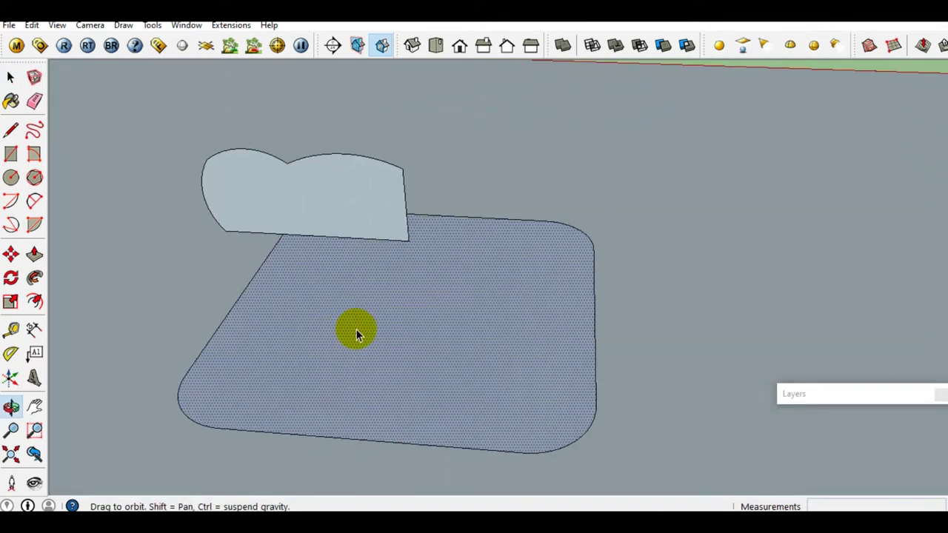
click(35, 279)
click(313, 236)
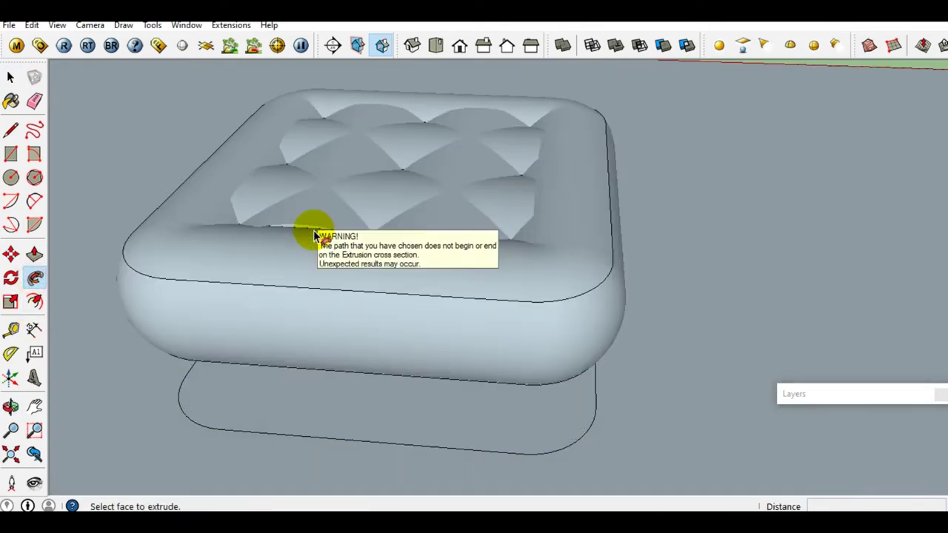
key(space)
mouse_move(374, 227)
middle_down()
mouse_move(419, 212)
mouse_move(459, 258)
mouse_move(370, 113)
mouse_move(414, 211)
mouse_move(421, 257)
middle_up()
- Select the tufted top faces and move them along the blue axis to puff the seat
click(363, 274)
shift+click(416, 243)
shift+click(483, 276)
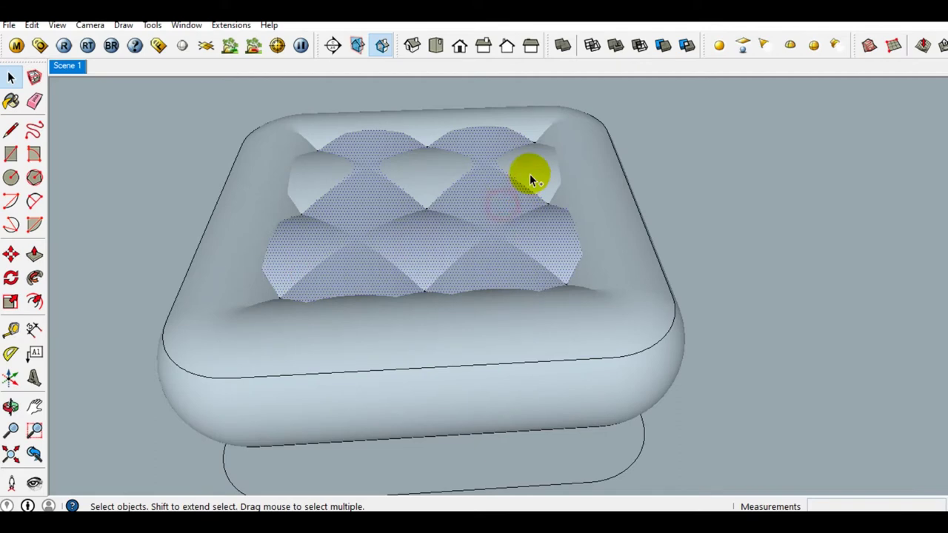
mouse_move(394, 236)
middle_down()
mouse_move(395, 188)
mouse_move(463, 197)
mouse_move(442, 189)
mouse_move(461, 250)
mouse_move(451, 229)
mouse_move(479, 224)
middle_up()
scroll(460, 256, up, 2)
key(m)
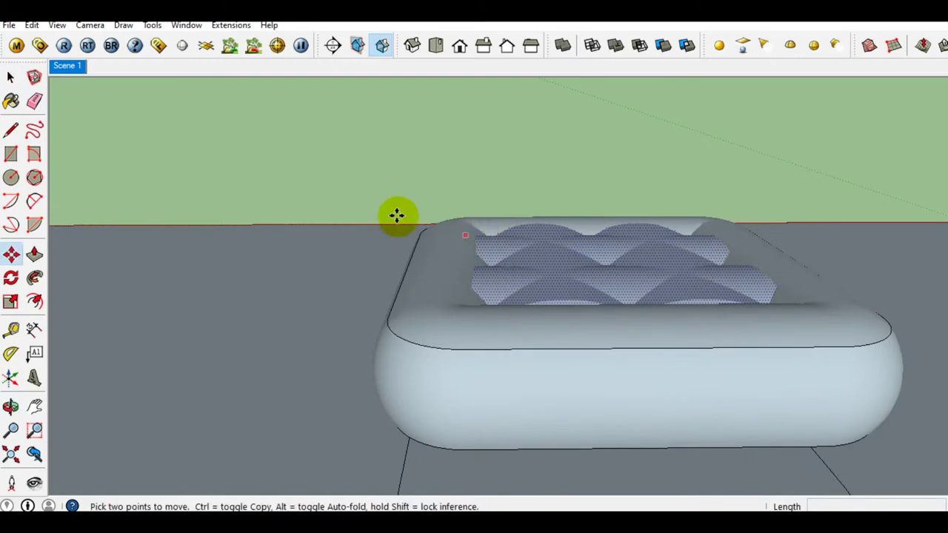
click(370, 118)
text(7)
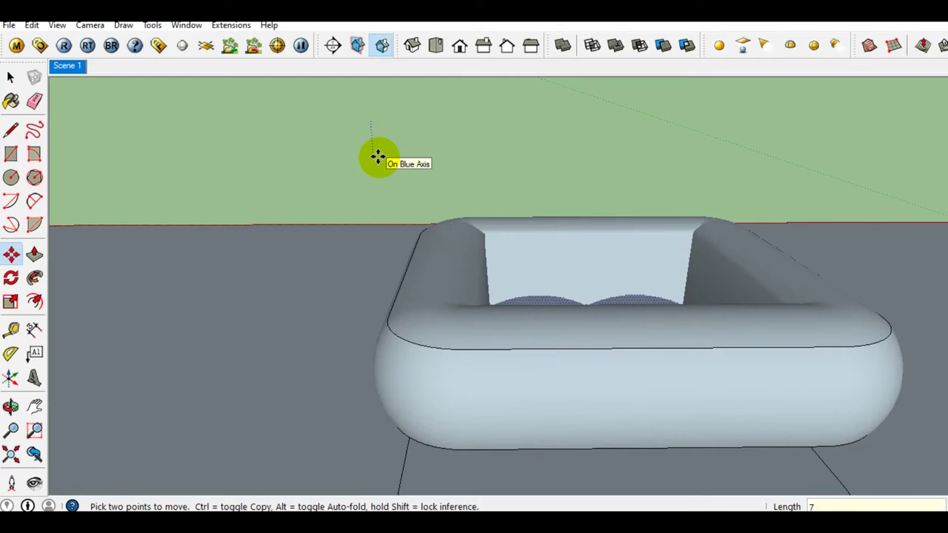
key(Return)
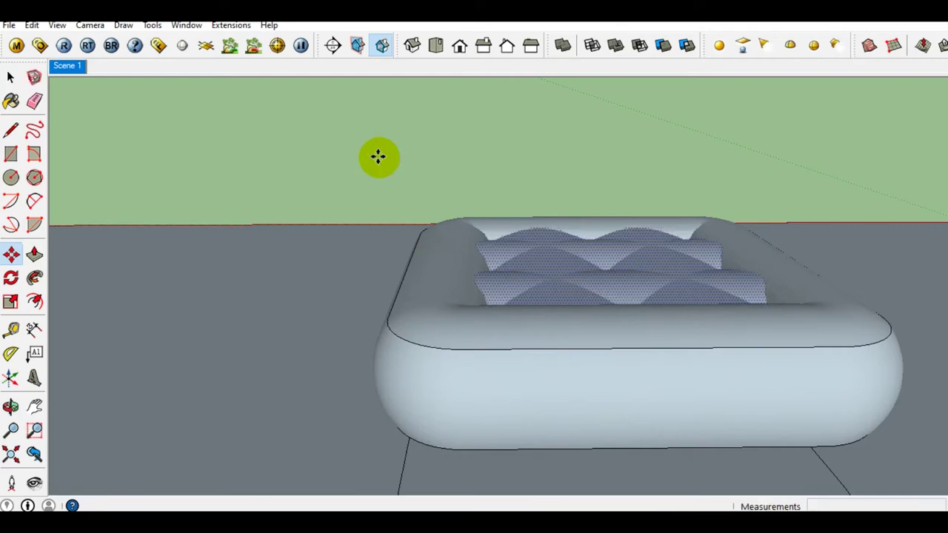
- Orbit around the cushion, inspect the tufted face bands, and select the whole cushion mesh
mouse_move(629, 297)
middle_down()
mouse_move(612, 317)
mouse_move(542, 311)
middle_up()
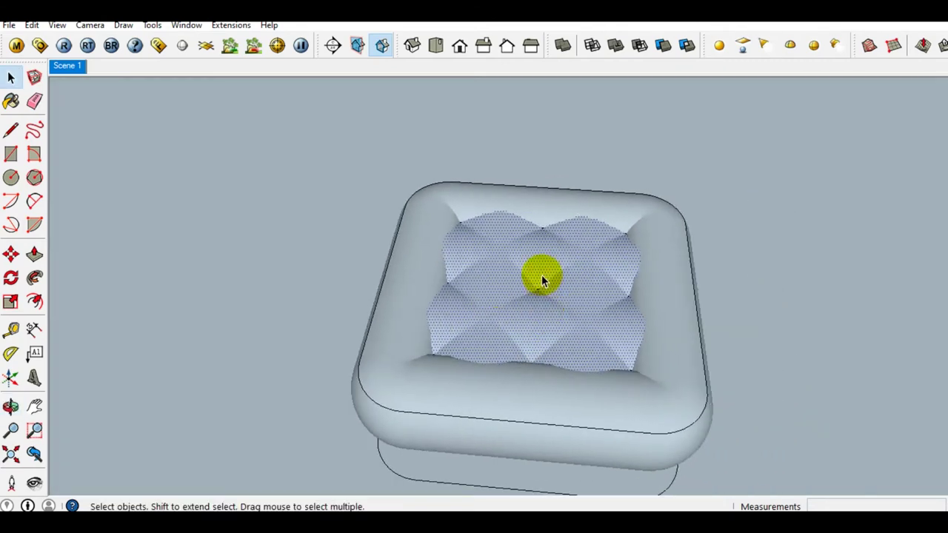
middle_drag(542, 275, 474, 287)
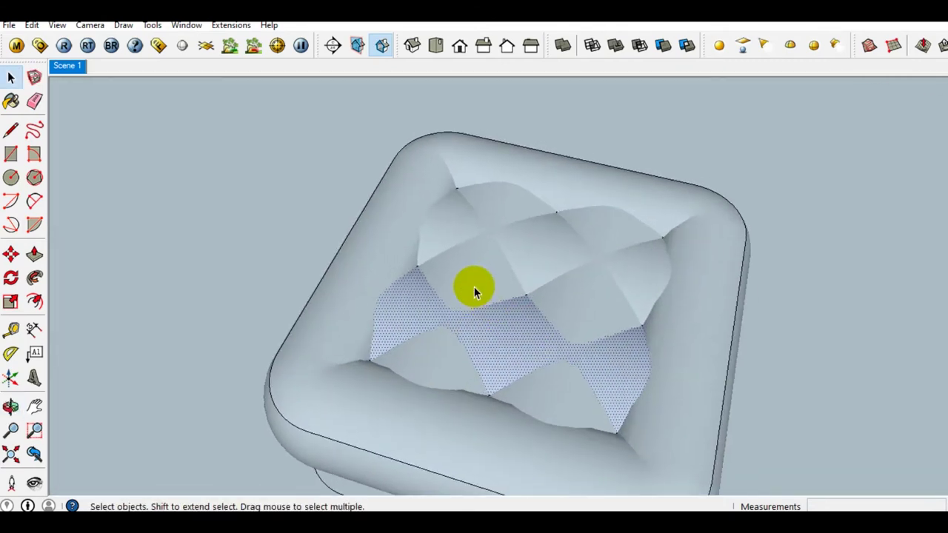
click(474, 287)
click(592, 315)
click(507, 326)
click(581, 398)
click(635, 281)
middle_drag(635, 281, 524, 282)
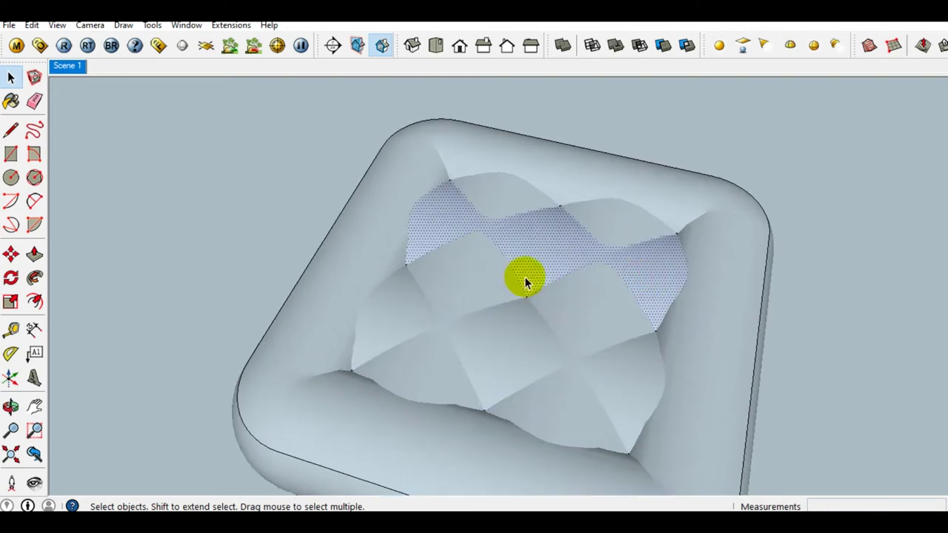
click(471, 292)
mouse_move(370, 333)
middle_down()
mouse_move(488, 292)
mouse_move(540, 296)
mouse_move(461, 296)
mouse_move(514, 300)
mouse_move(487, 290)
middle_up()
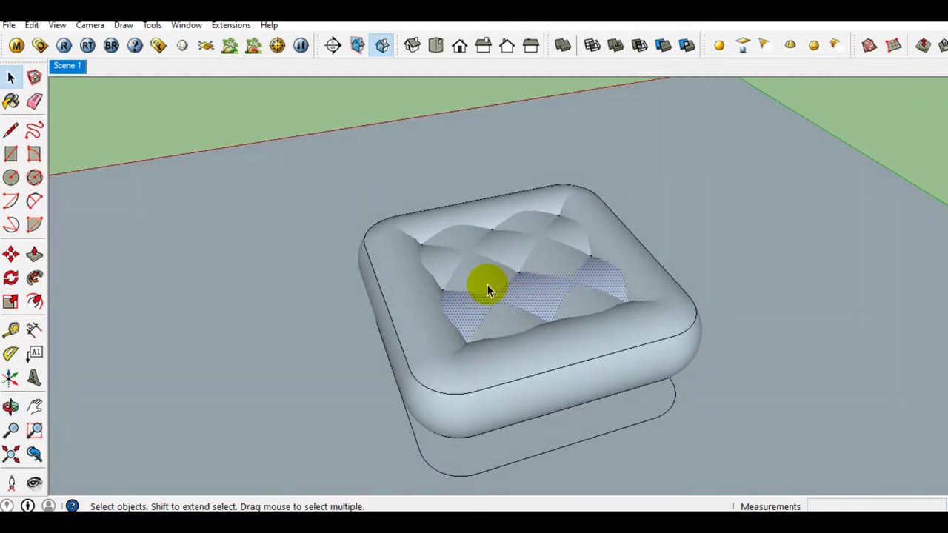
triple_click(487, 290)
- Group the tufted cushion, then push/pull its base face up into a block and group it
right_click(485, 287)
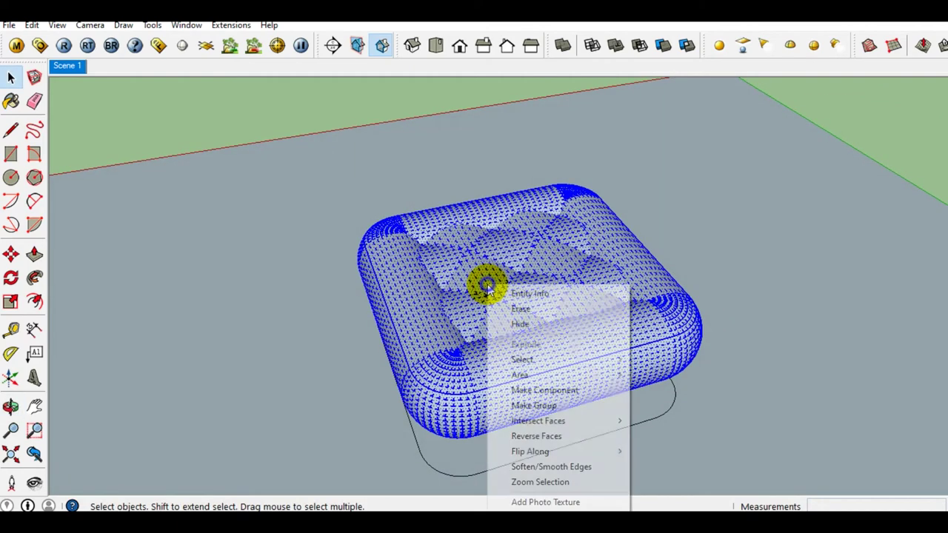
click(551, 405)
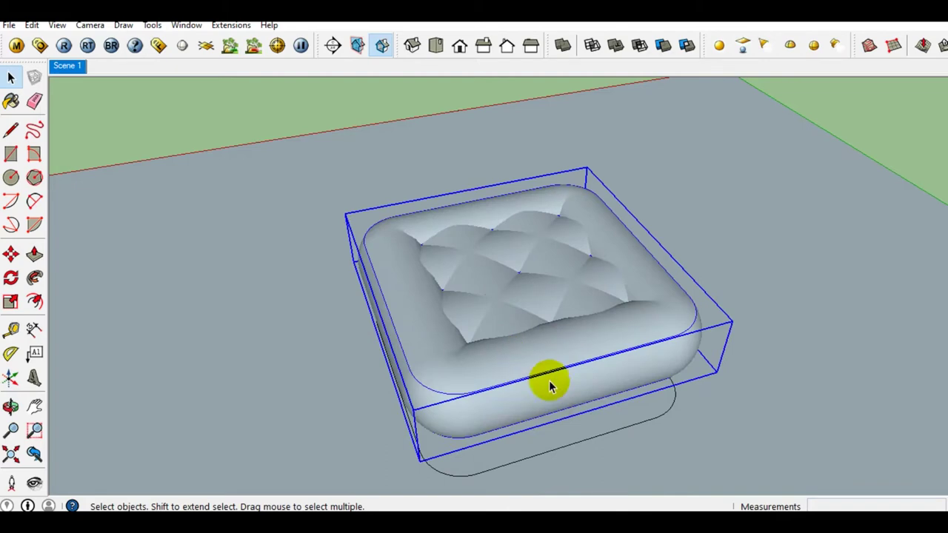
middle_drag(548, 380, 458, 347)
click(480, 417)
mouse_move(482, 417)
middle_down()
mouse_move(493, 370)
mouse_move(570, 364)
mouse_move(531, 375)
middle_up()
key(p)
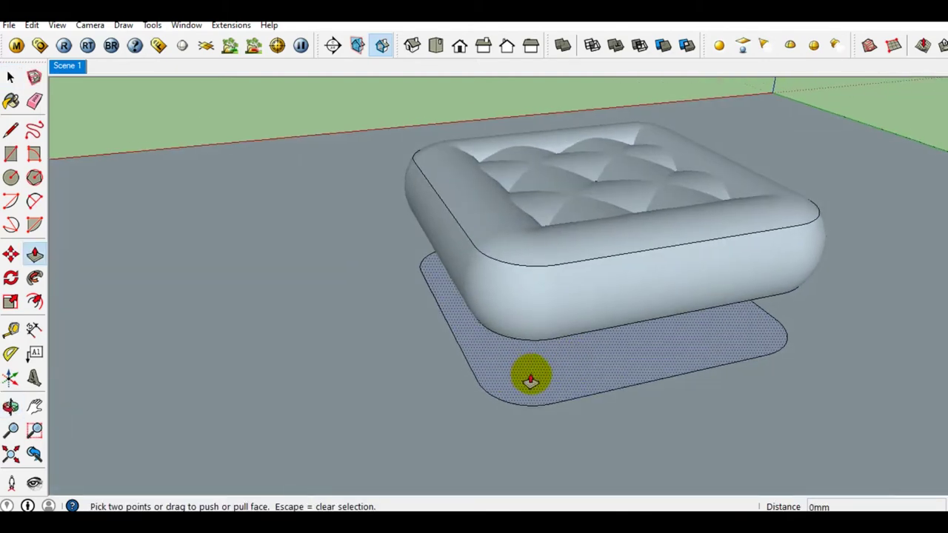
drag(531, 375, 547, 342)
click(547, 342)
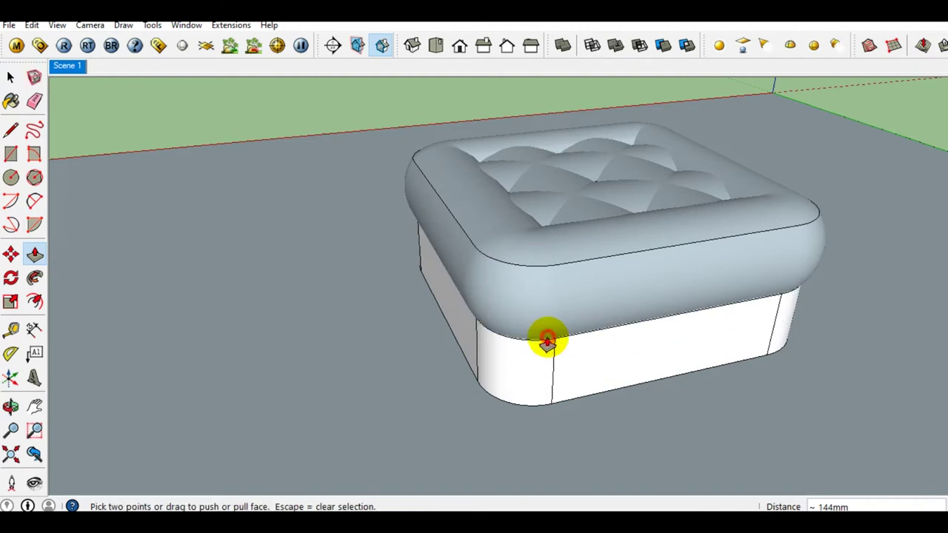
key(space)
triple_click(546, 363)
right_click(545, 370)
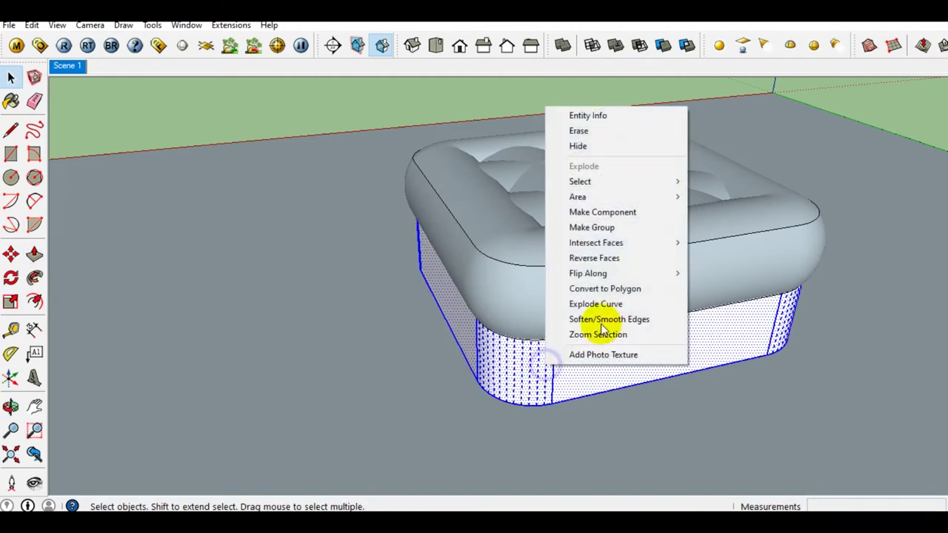
click(608, 230)
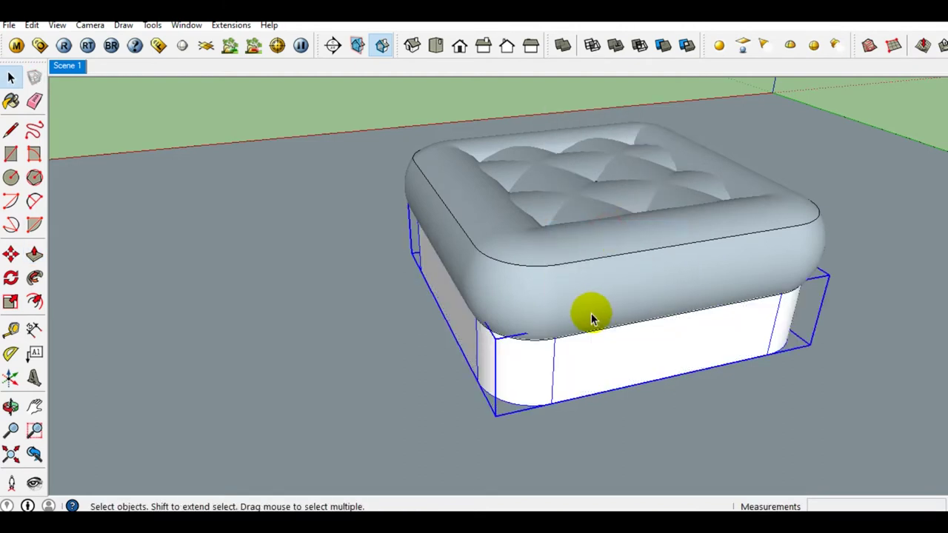
- Reverse the faces of the cushion mesh inside its group so it renders white
click(584, 290)
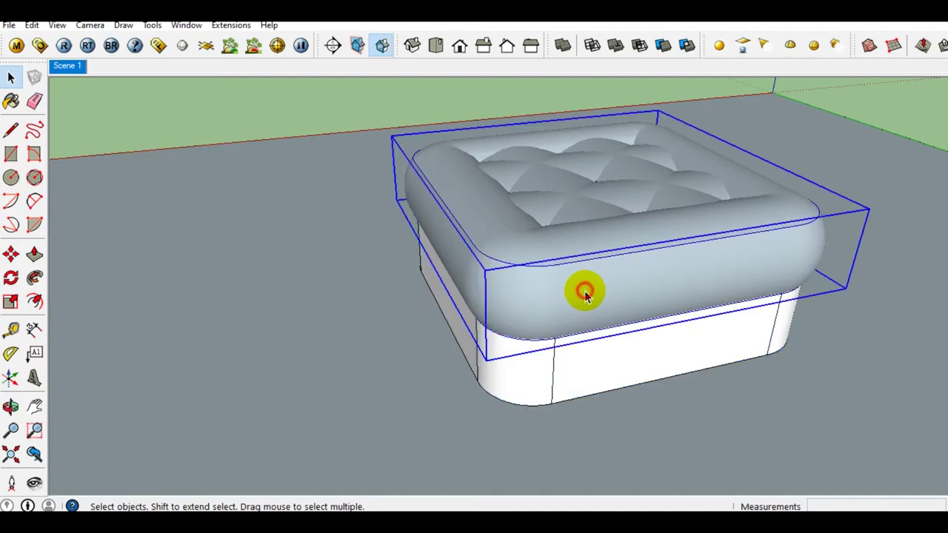
double_click(627, 273)
triple_click(626, 277)
right_click(626, 277)
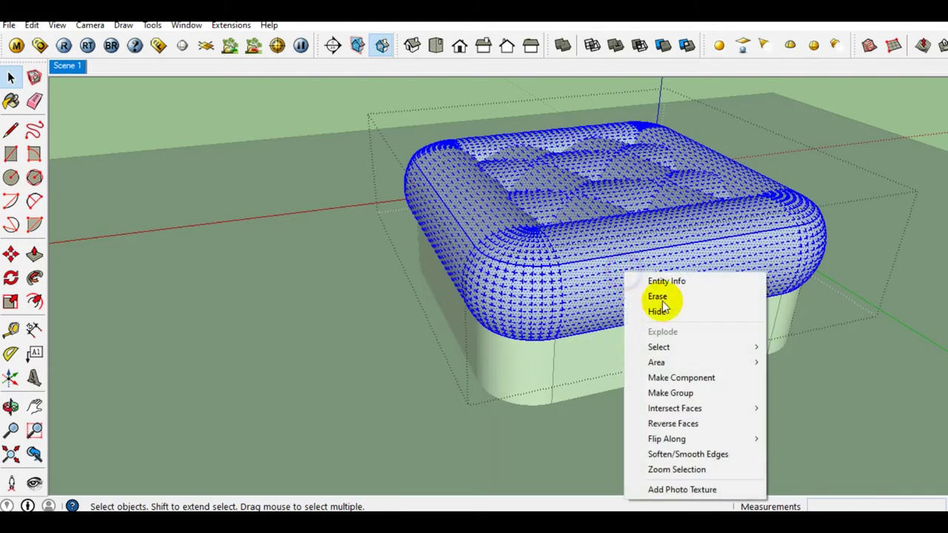
click(669, 428)
click(582, 334)
- Select the cushion and base together and begin a Move+Ctrl copy of the ottoman
click(580, 354)
mouse_move(581, 353)
middle_down()
mouse_move(540, 279)
mouse_move(562, 267)
mouse_move(588, 326)
mouse_move(542, 331)
middle_up()
click(562, 265)
shift+click(588, 325)
key(m)
click(459, 362)
key(ctrl)
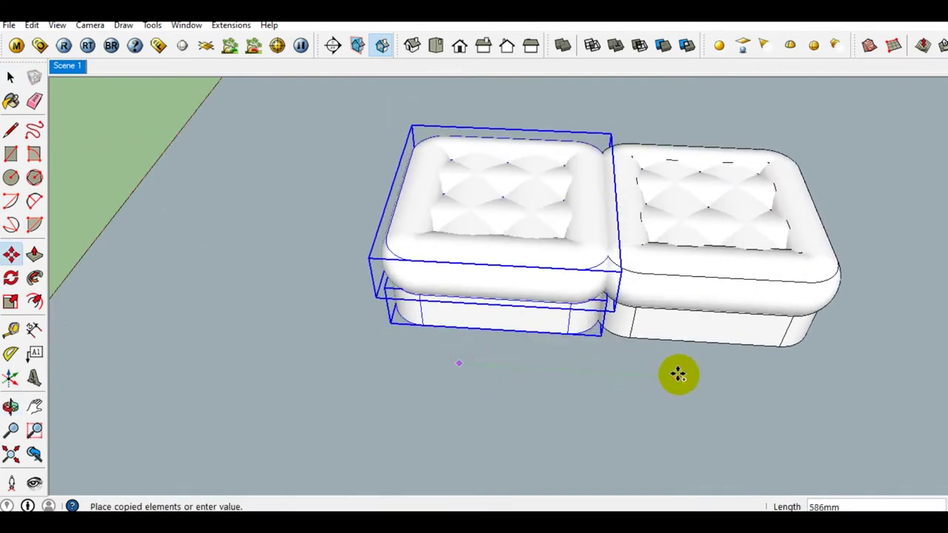
- Place two ottoman copies side by side, making a straight row of three seats
click(678, 375)
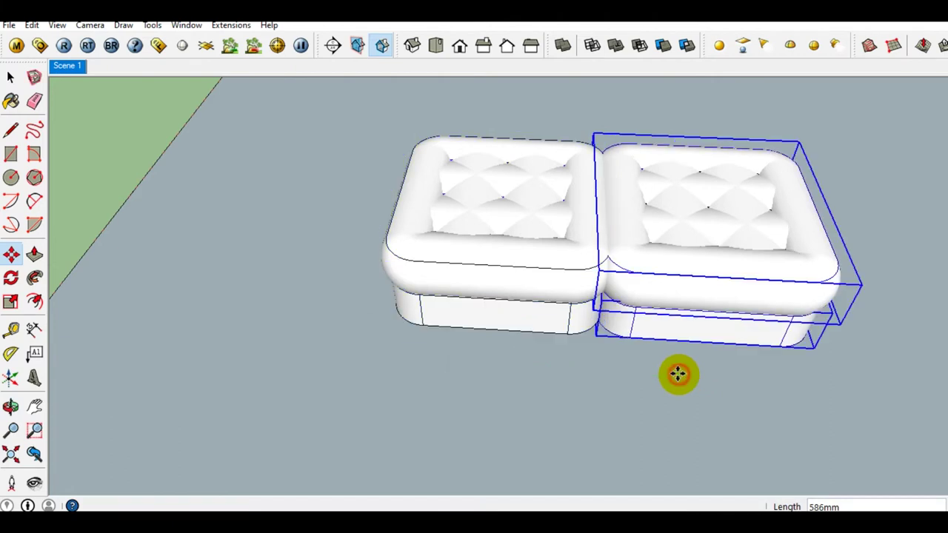
click(561, 379)
mouse_move(766, 385)
middle_down()
mouse_move(592, 384)
mouse_move(461, 365)
mouse_move(544, 288)
mouse_move(537, 317)
mouse_move(561, 353)
middle_up()
click(614, 392)
key(space)
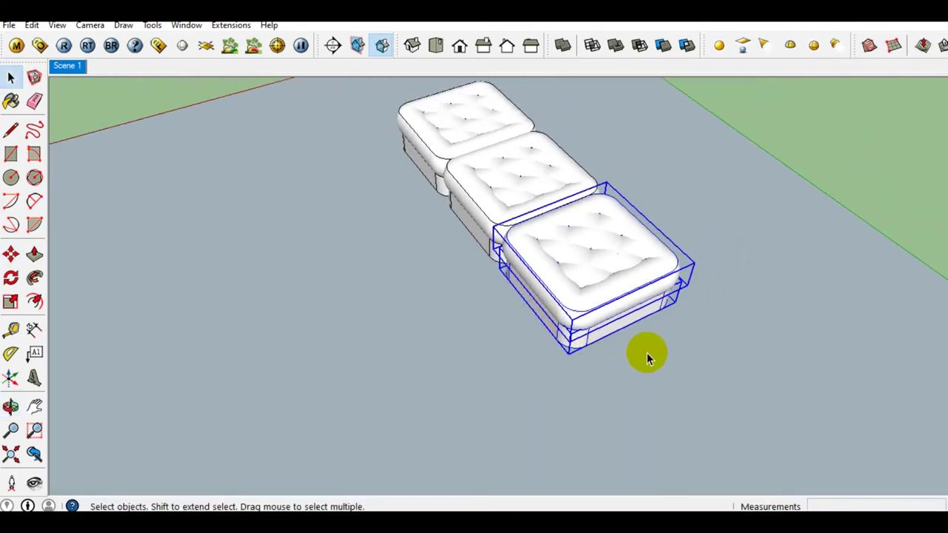
- Copy two more modules toward the lower-left to turn the corner, then select the end seat
key(m)
key(ctrl)
click(667, 347)
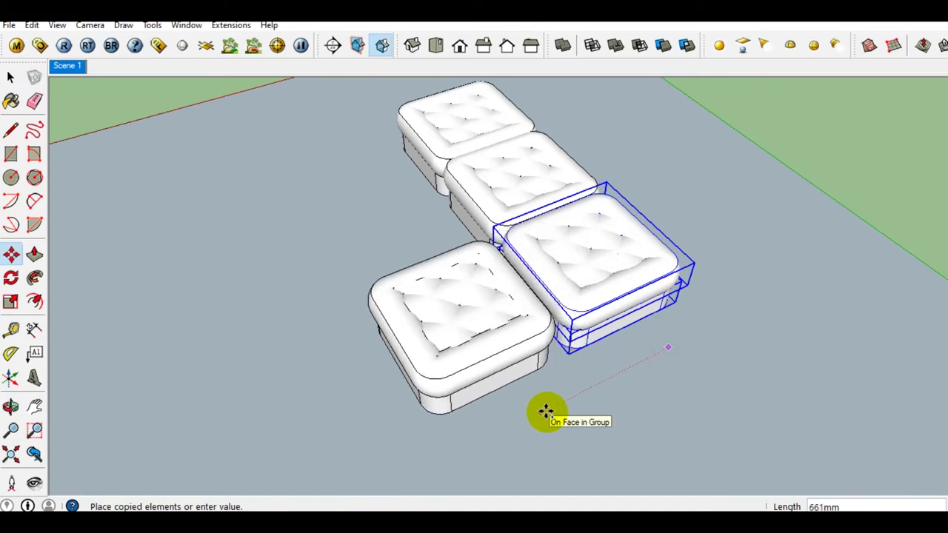
click(554, 407)
key(ctrl)
click(645, 367)
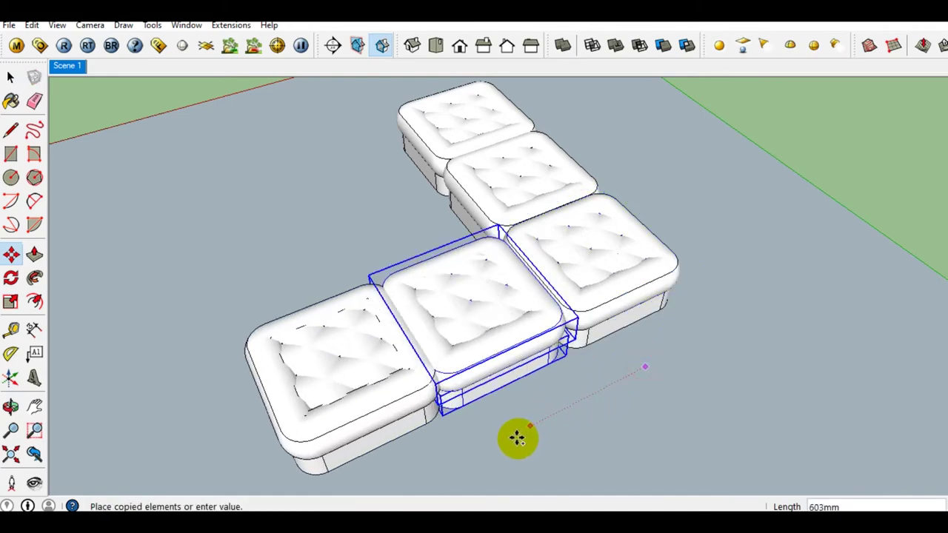
click(523, 437)
mouse_move(524, 437)
middle_down()
mouse_move(618, 288)
mouse_move(550, 212)
middle_up()
click(493, 141)
mouse_move(392, 203)
middle_down()
mouse_move(434, 238)
mouse_move(365, 320)
mouse_move(395, 353)
mouse_move(391, 365)
mouse_move(459, 324)
mouse_move(407, 354)
middle_up()
click(390, 366)
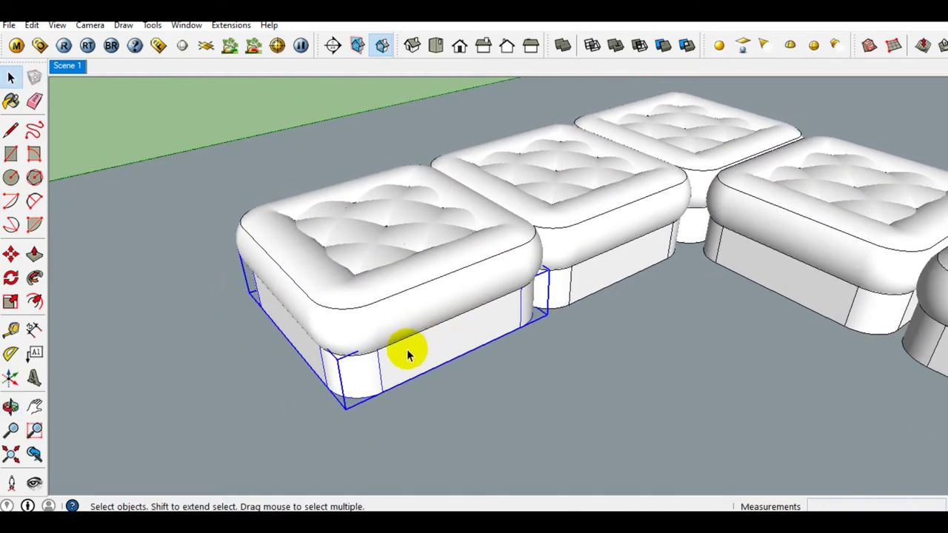
- Copy the end seat's cushion and shift the copy to the left
middle_drag(379, 271, 548, 303)
scroll(548, 303, up, 3)
key(m)
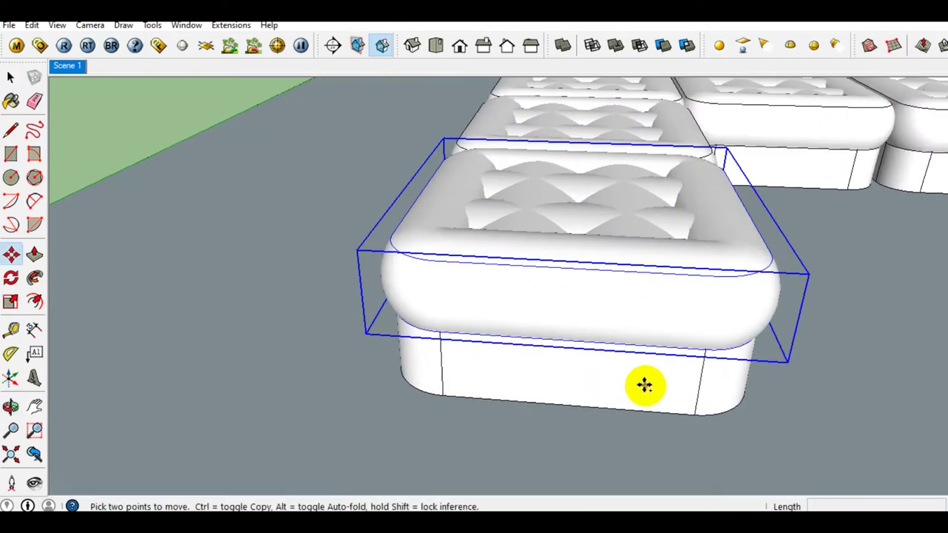
click(644, 385)
click(497, 375)
key(space)
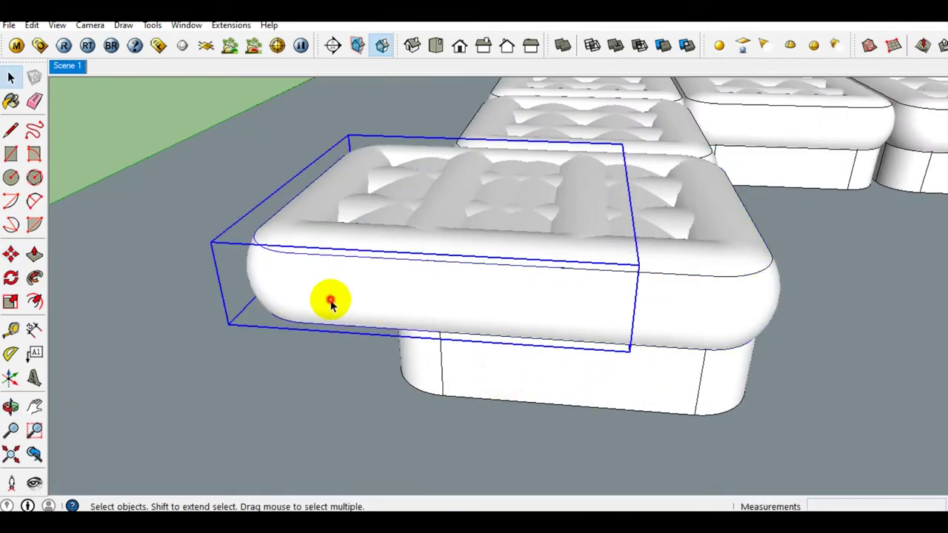
- Rotate the cushion copy -78° so it stands upright at a slight tilt
key(m)
key(q)
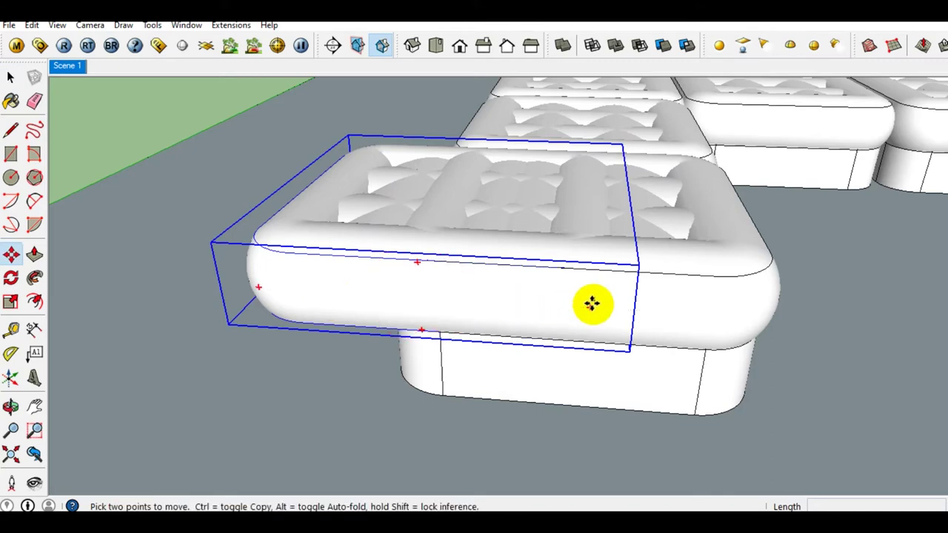
click(590, 312)
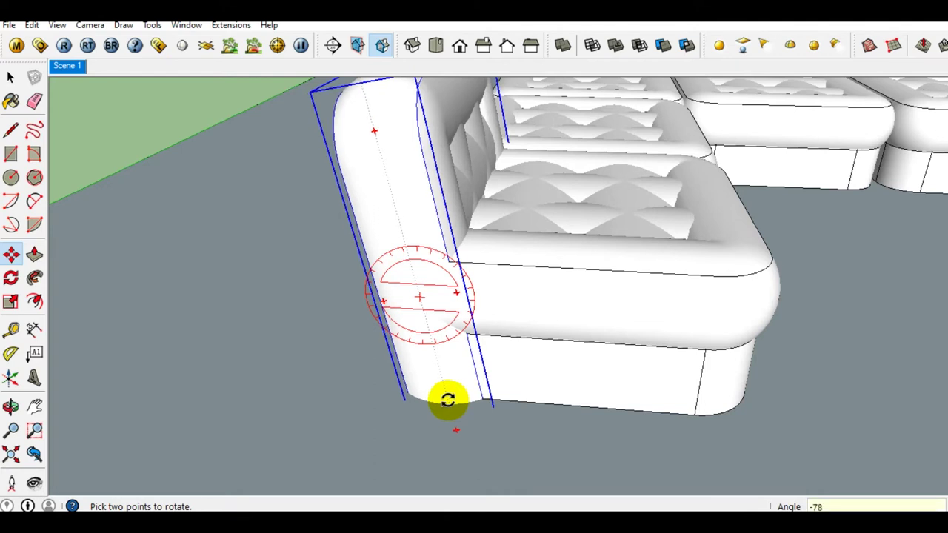
key(Return)
key(space)
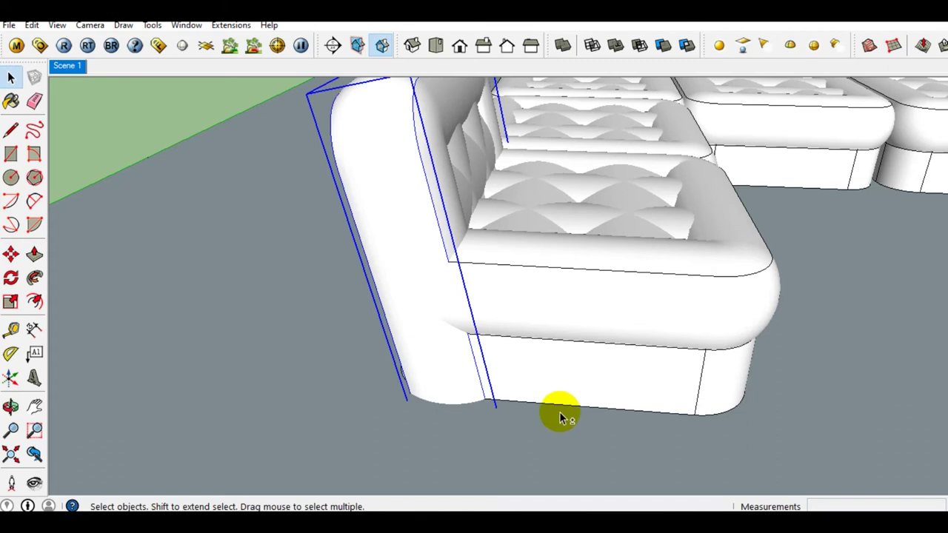
- Move the tilted backrest against the rear edge of the end seat module
middle_drag(558, 420, 546, 395)
key(m)
click(584, 385)
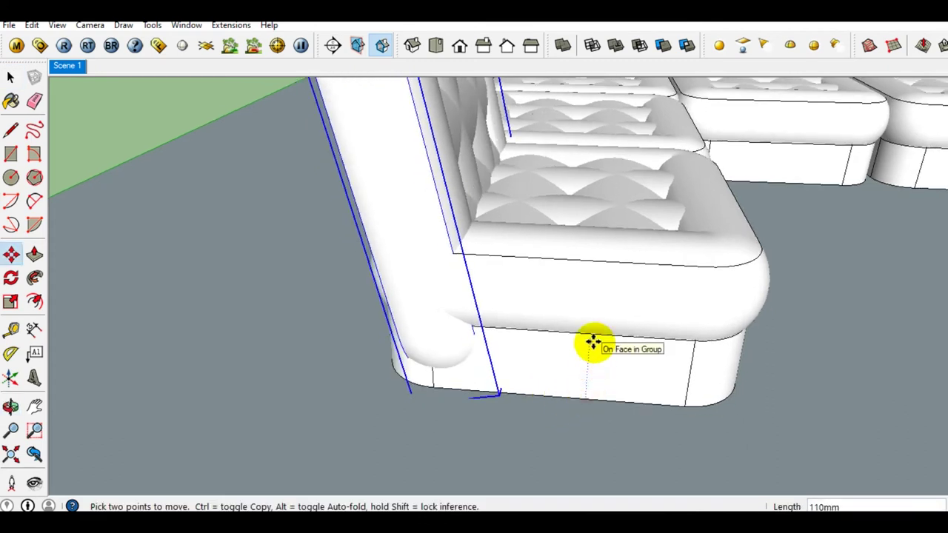
click(601, 343)
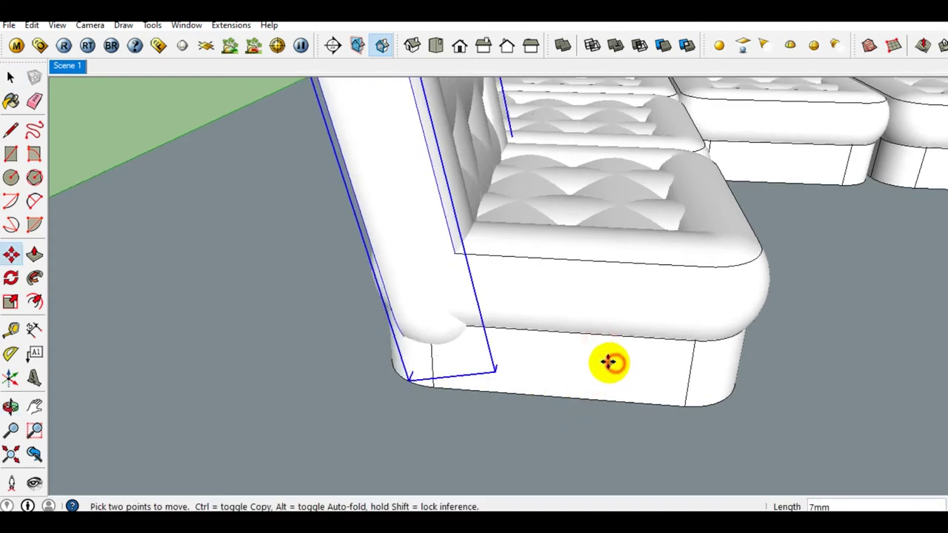
click(561, 382)
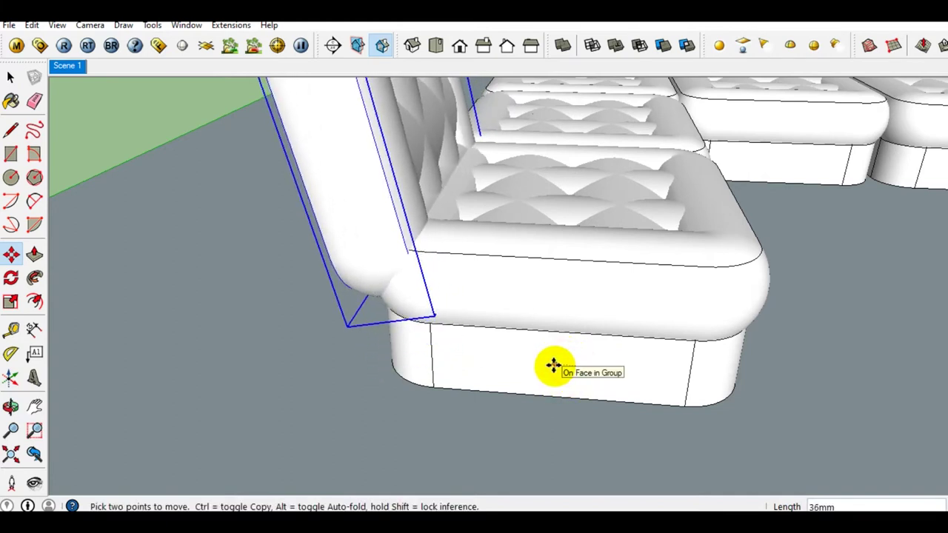
mouse_move(561, 372)
middle_down()
mouse_move(458, 388)
mouse_move(681, 353)
middle_up()
middle_drag(469, 249, 481, 286)
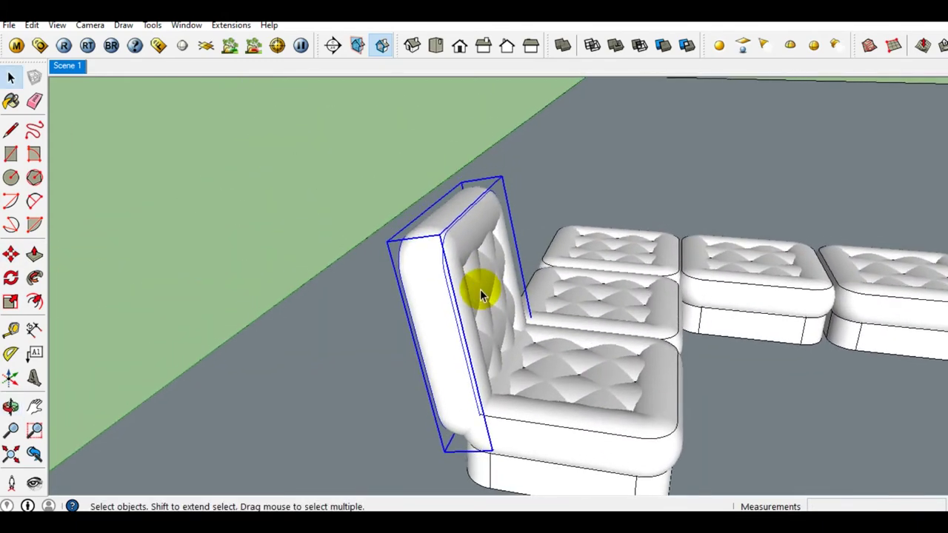
- Scale the backrest slightly narrower using its red width grip
scroll(482, 286, up, 2)
key(s)
drag(444, 185, 453, 226)
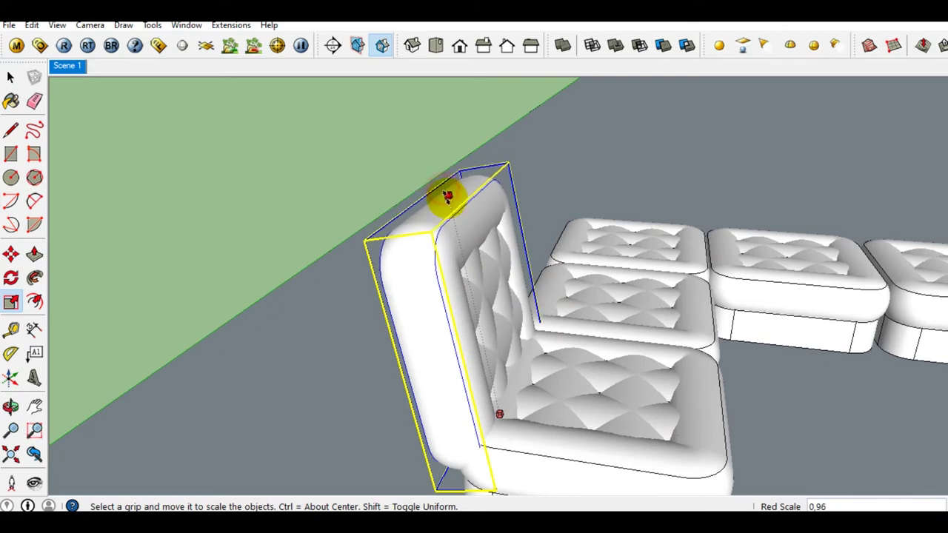
key(space)
mouse_move(564, 301)
middle_down()
mouse_move(353, 339)
mouse_move(489, 364)
mouse_move(473, 393)
mouse_move(452, 360)
mouse_move(461, 355)
middle_up()
scroll(479, 368, up, 2)
- Copy the backrest onto the second seat module in the row
key(m)
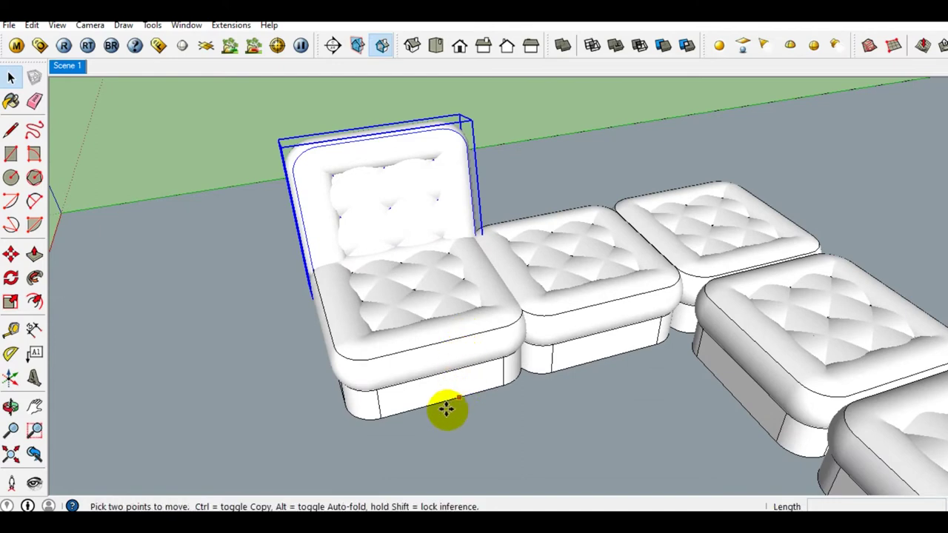
scroll(386, 418, up, 3)
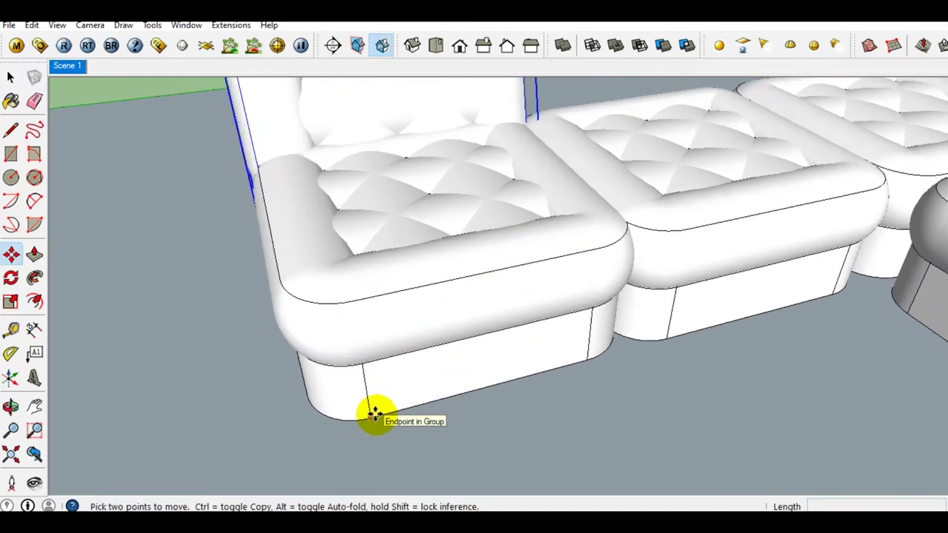
click(394, 408)
key(ctrl)
mouse_move(395, 408)
middle_down()
mouse_move(503, 381)
mouse_move(364, 440)
mouse_move(461, 427)
mouse_move(378, 409)
middle_up()
click(479, 417)
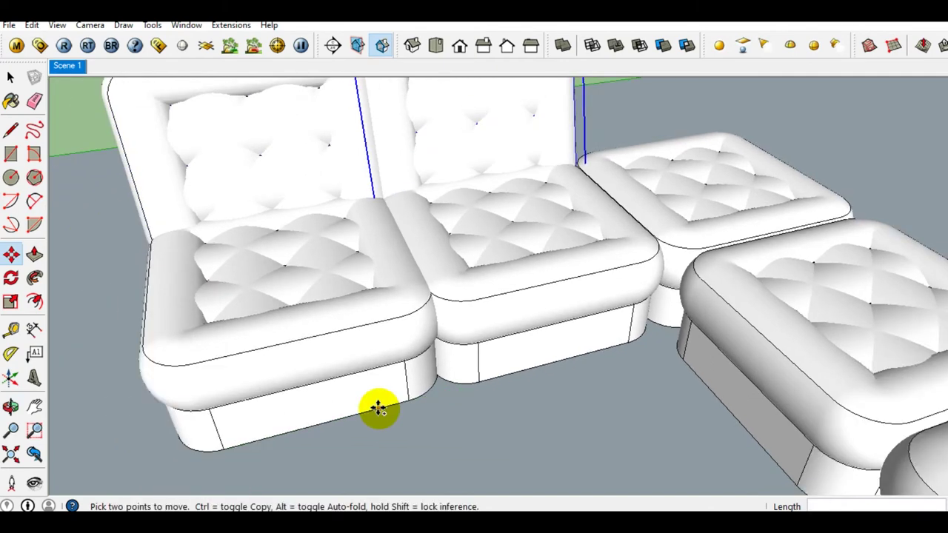
key(space)
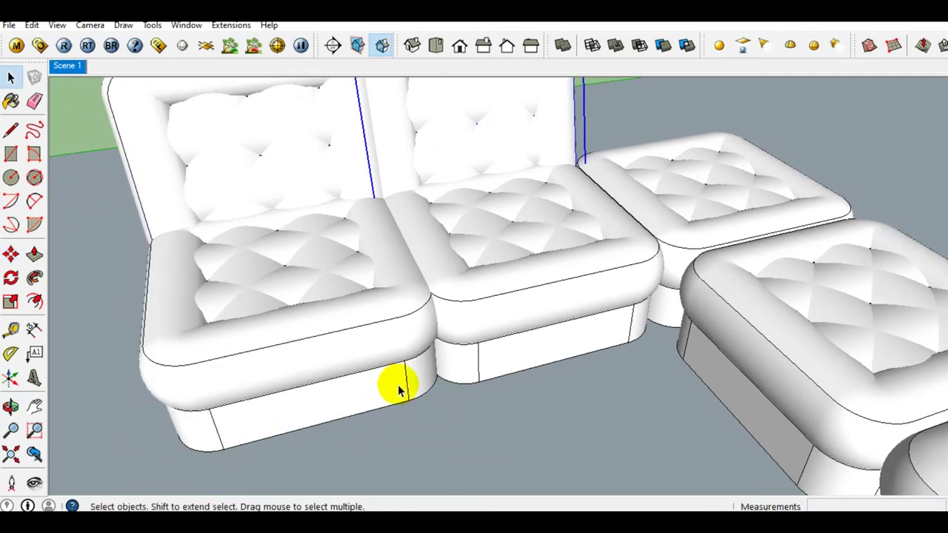
- Copy another backrest onto the third seat module, completing the row's backs
key(m)
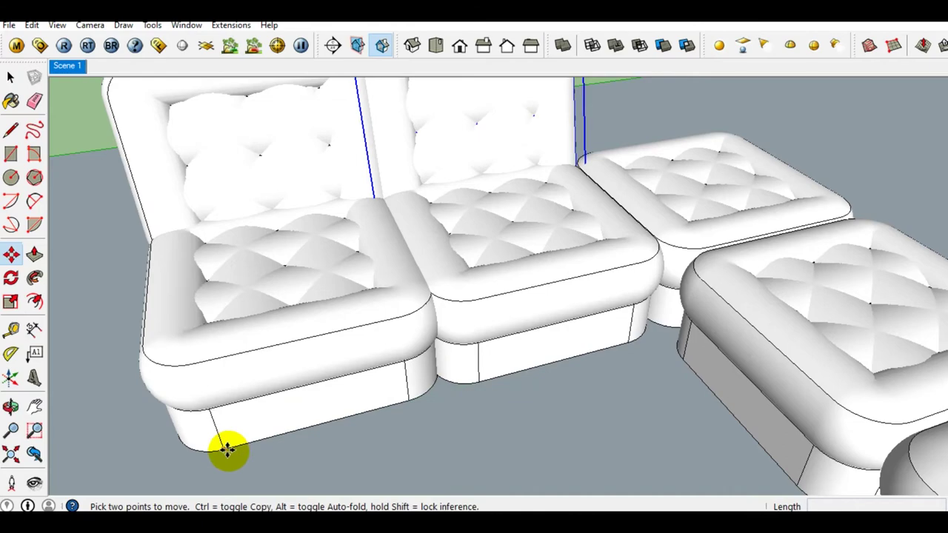
click(223, 449)
key(ctrl)
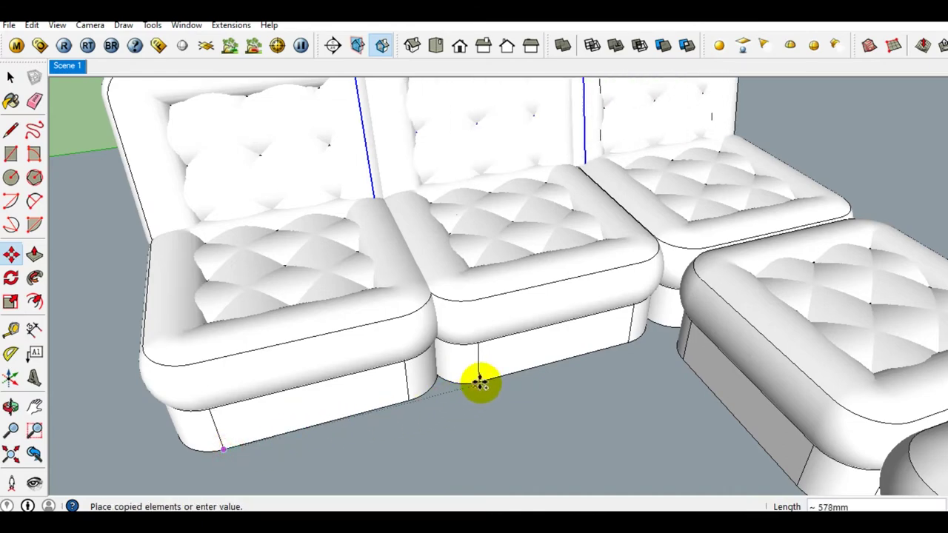
click(480, 382)
key(space)
scroll(434, 381, down, 3)
mouse_move(434, 380)
middle_down()
mouse_move(613, 359)
mouse_move(430, 281)
mouse_move(461, 334)
mouse_move(499, 303)
mouse_move(440, 290)
mouse_move(529, 302)
middle_up()
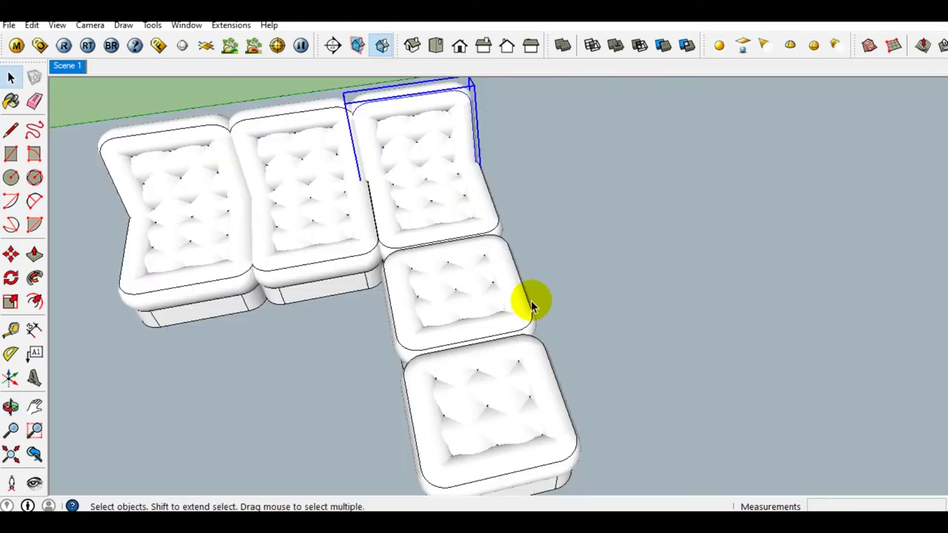
- Copy a backrest and drop the loose copy beside the sofa
key(m)
click(560, 297)
key(ctrl)
click(700, 271)
key(space)
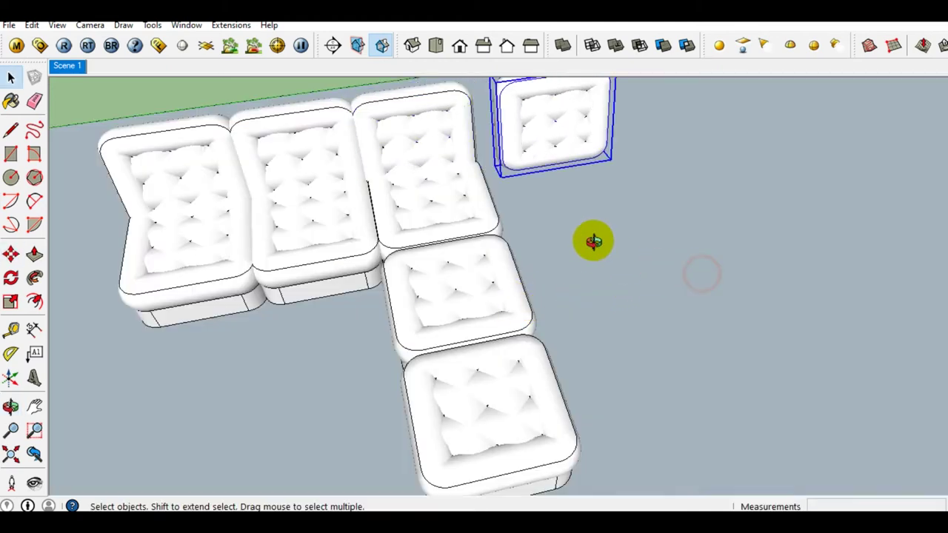
middle_drag(595, 239, 572, 342)
scroll(571, 342, up, 2)
scroll(560, 292, up, 1)
- Rotate the loose backrest copy a quarter turn (90°)
key(q)
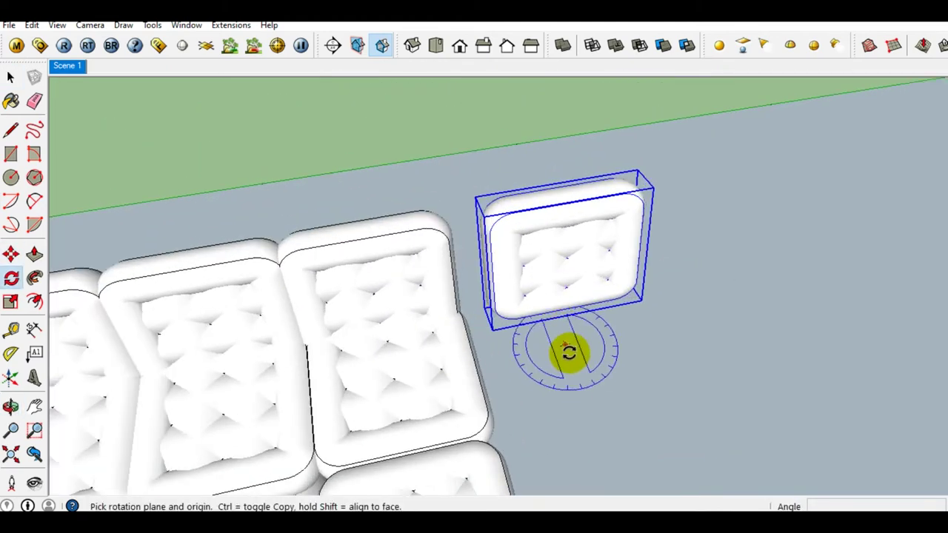
click(558, 357)
click(603, 357)
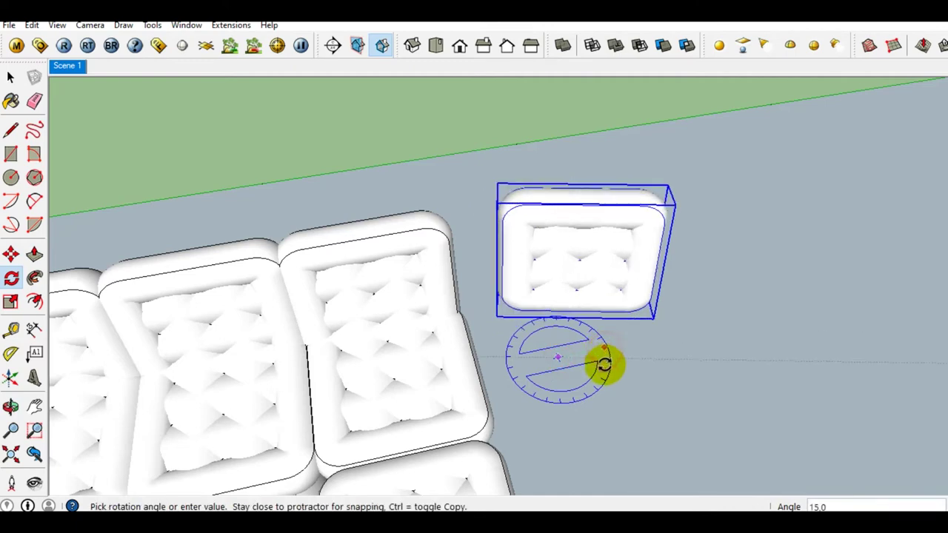
click(579, 402)
mouse_move(579, 402)
middle_down()
mouse_move(561, 318)
mouse_move(573, 359)
middle_up()
key(space)
- Move the turned backrest against the sofa's corner seat
key(m)
click(683, 365)
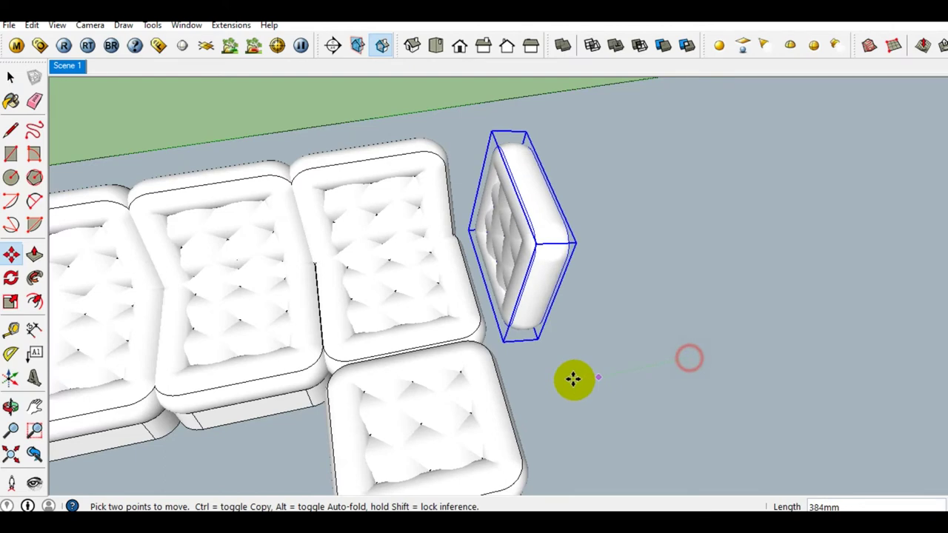
scroll(518, 349, up, 2)
mouse_move(518, 348)
middle_down()
mouse_move(481, 309)
mouse_move(397, 286)
mouse_move(434, 345)
mouse_move(426, 372)
mouse_move(404, 368)
mouse_move(520, 368)
middle_up()
scroll(521, 368, down, 3)
mouse_move(641, 396)
middle_down()
mouse_move(493, 364)
mouse_move(543, 269)
mouse_move(538, 286)
middle_up()
- Copy the turned backrest onto the next side seat and the end seat
key(space)
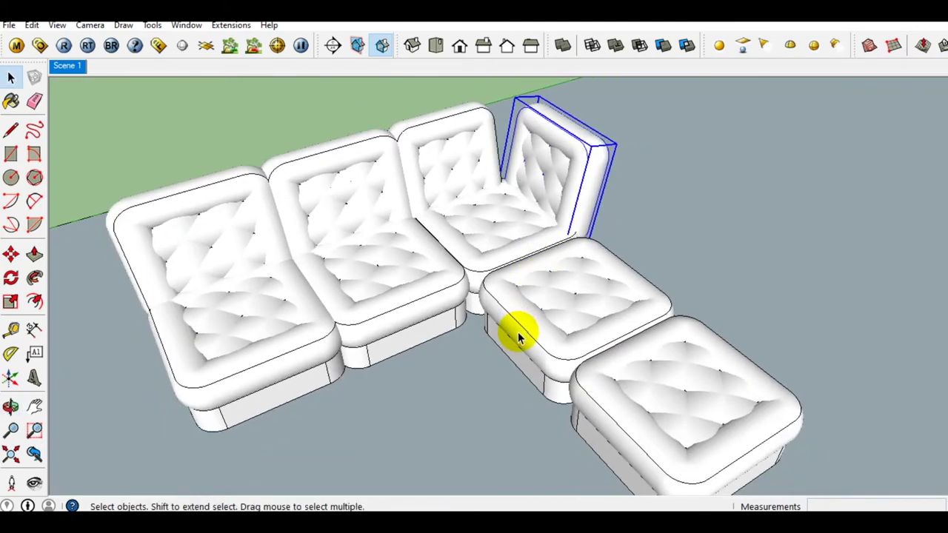
key(m)
ctrl+click(470, 362)
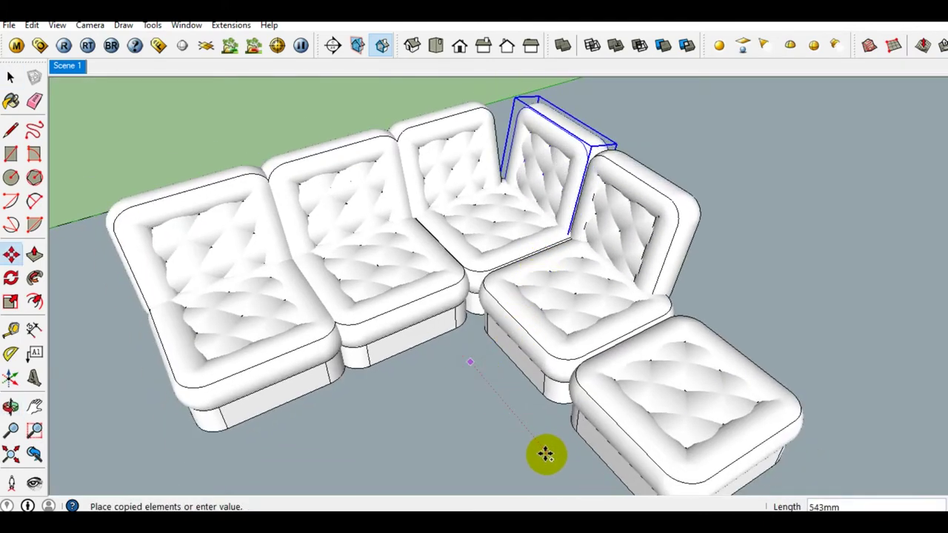
middle_drag(546, 451, 531, 398)
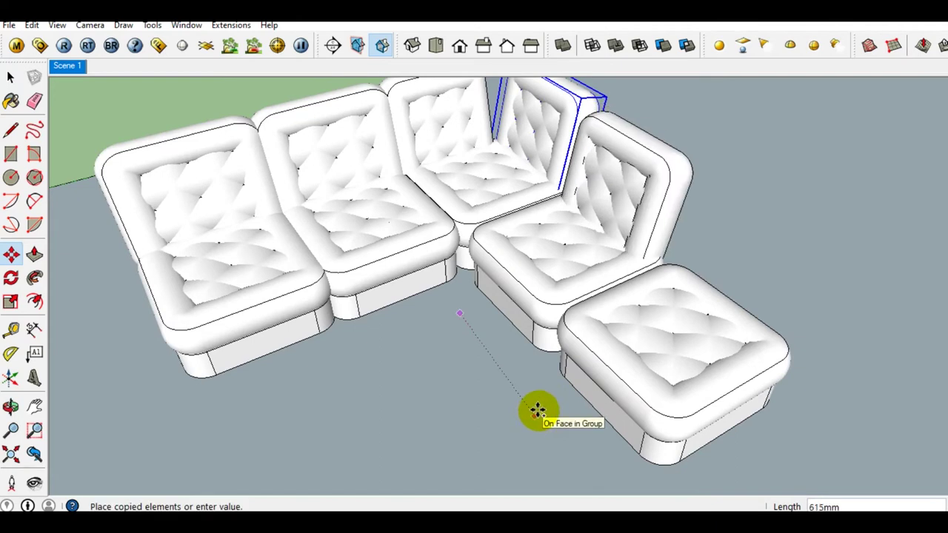
click(546, 409)
ctrl+click(491, 362)
middle_drag(556, 429, 532, 383)
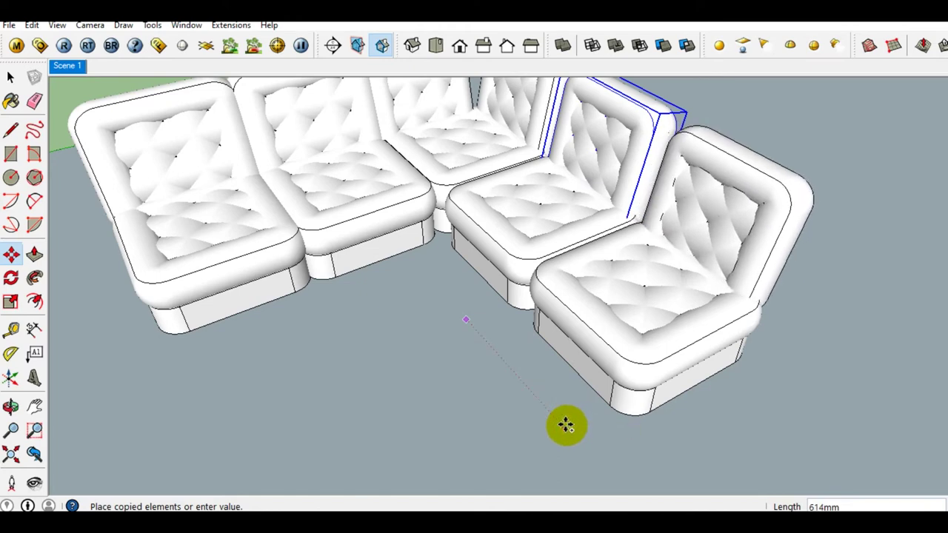
click(566, 425)
key(space)
- Select three backrests and nudge them a short distance into position
shift+click(528, 148)
scroll(474, 193, up, 2)
middle_drag(474, 205, 478, 178)
shift+click(478, 177)
shift+click(376, 222)
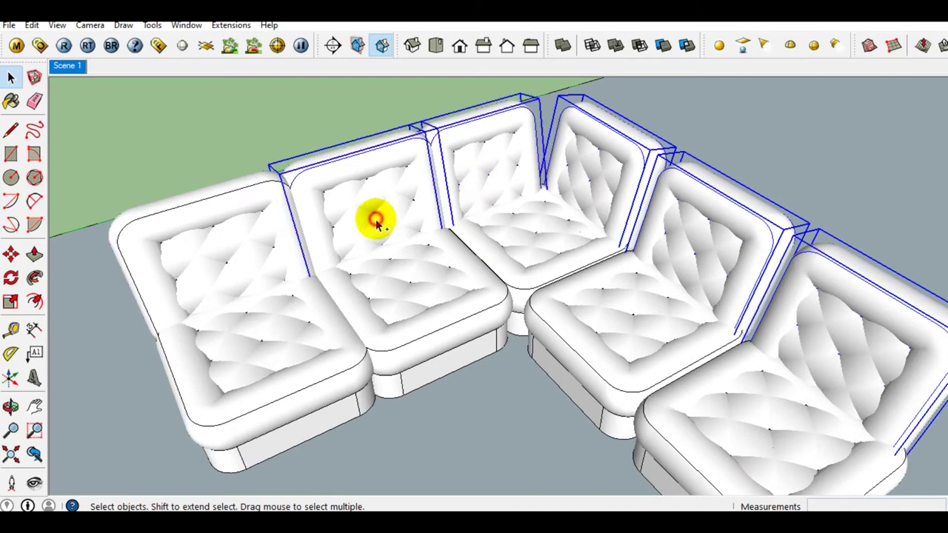
middle_drag(233, 259, 377, 222)
scroll(333, 400, up, 2)
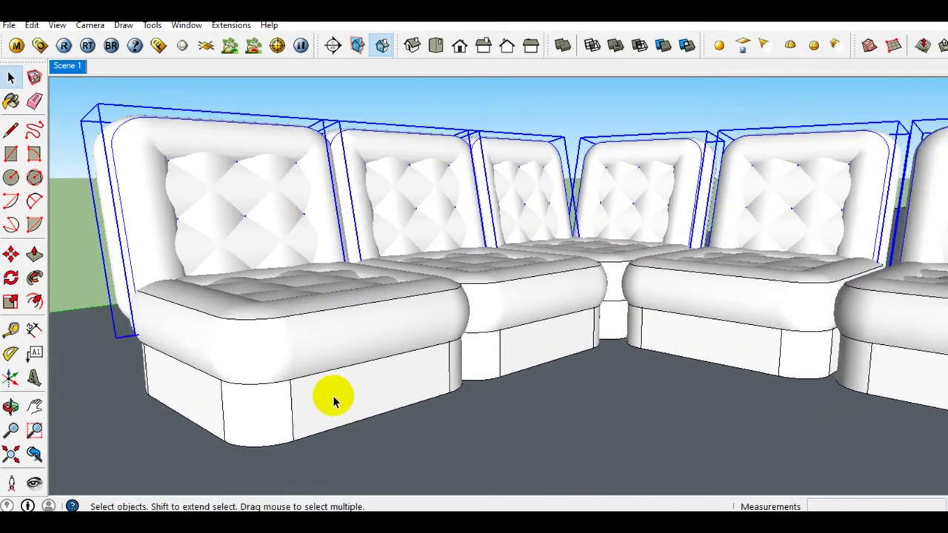
key(m)
scroll(293, 426, up, 1)
click(293, 427)
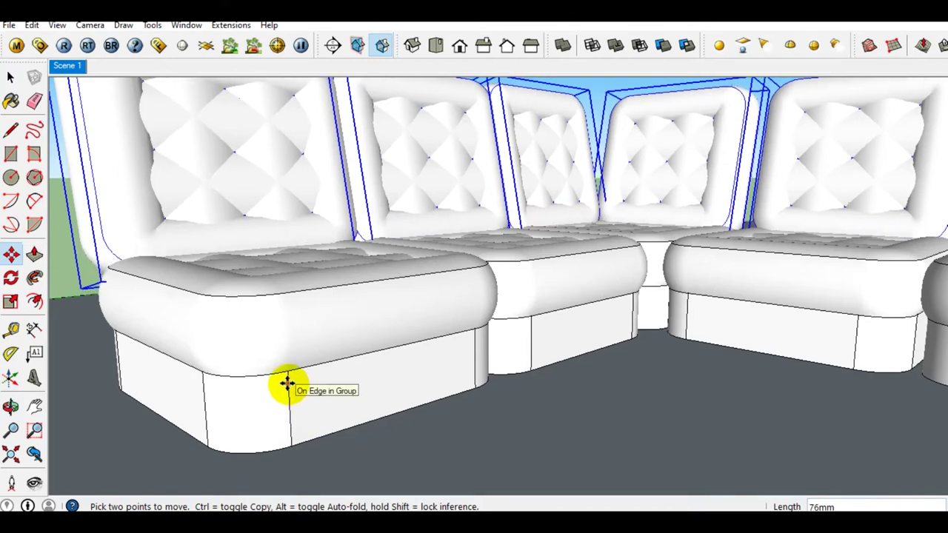
click(286, 382)
- Select all five backrests and scale them together to 0.92 in height
scroll(286, 382, down, 2)
middle_drag(286, 383, 521, 239)
key(space)
shift+click(522, 238)
shift+click(624, 265)
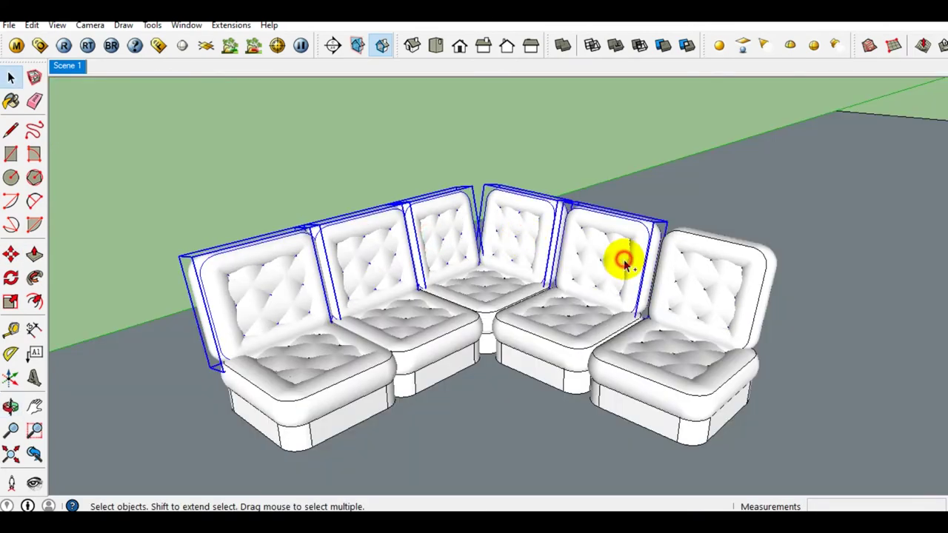
scroll(695, 295, up, 2)
middle_drag(696, 294, 546, 279)
key(s)
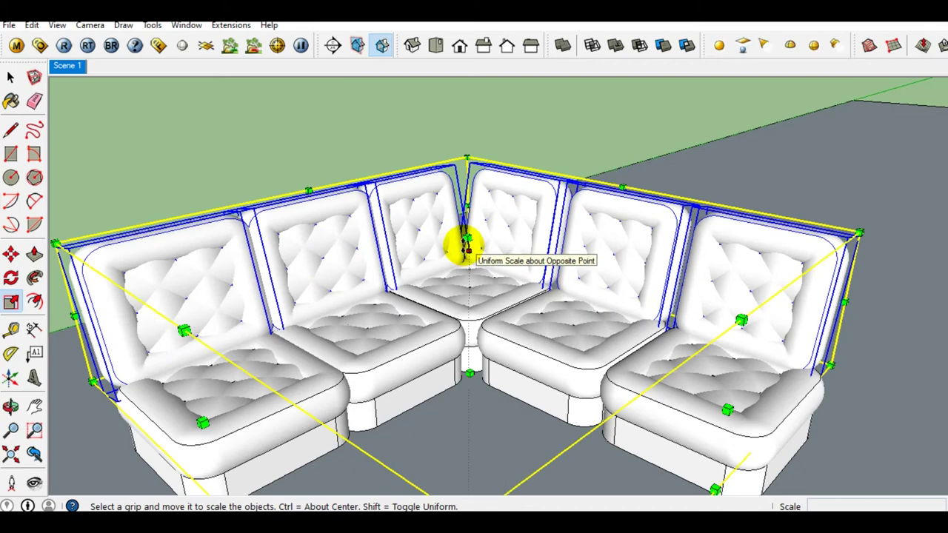
drag(466, 238, 465, 255)
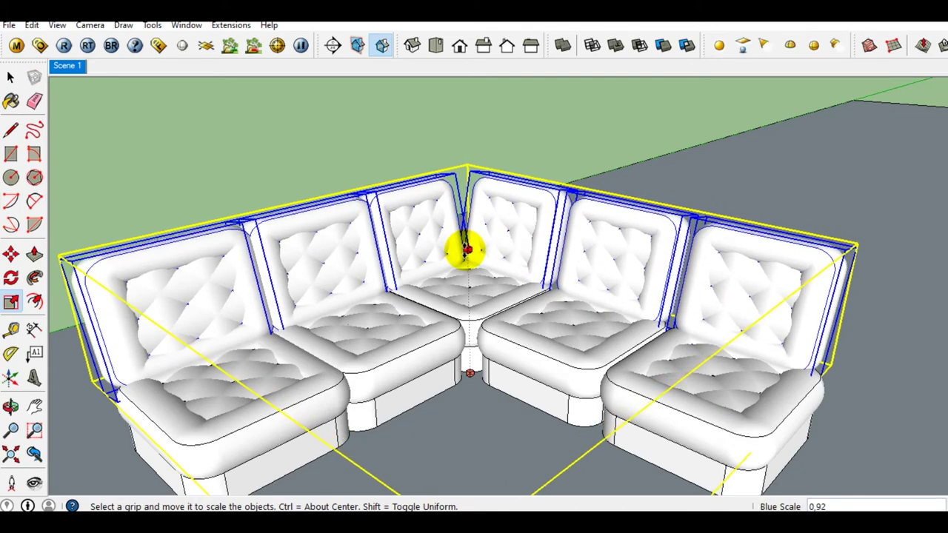
key(space)
scroll(465, 255, down, 3)
click(533, 152)
- Move the middle backrest about 29mm so it sits flush against its neighbour
middle_drag(533, 152, 444, 212)
click(444, 212)
scroll(454, 212, up, 2)
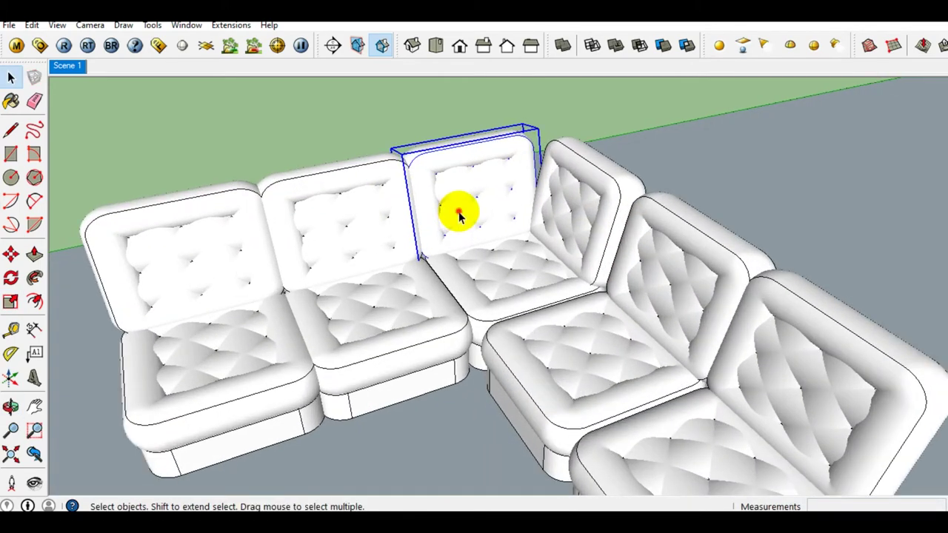
scroll(431, 306, up, 2)
scroll(432, 306, up, 1)
key(m)
scroll(444, 392, up, 1)
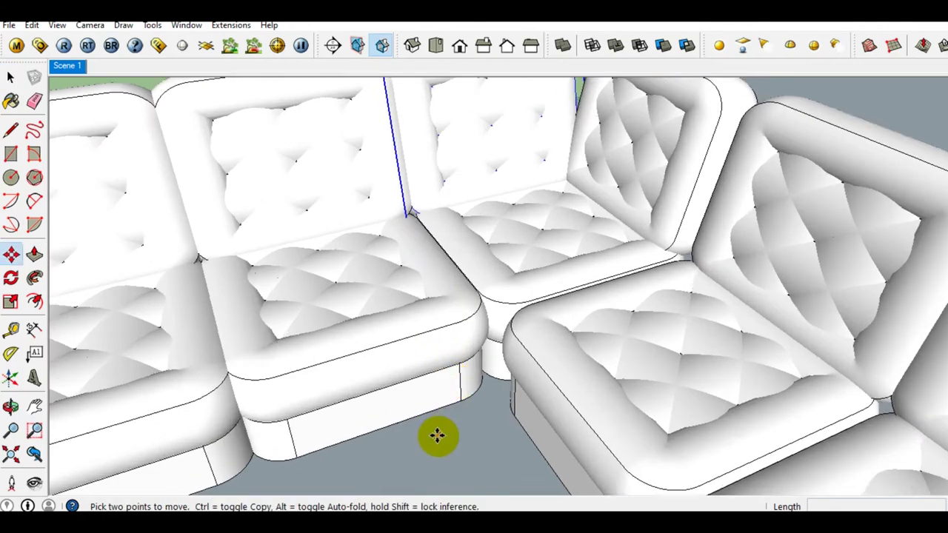
click(439, 436)
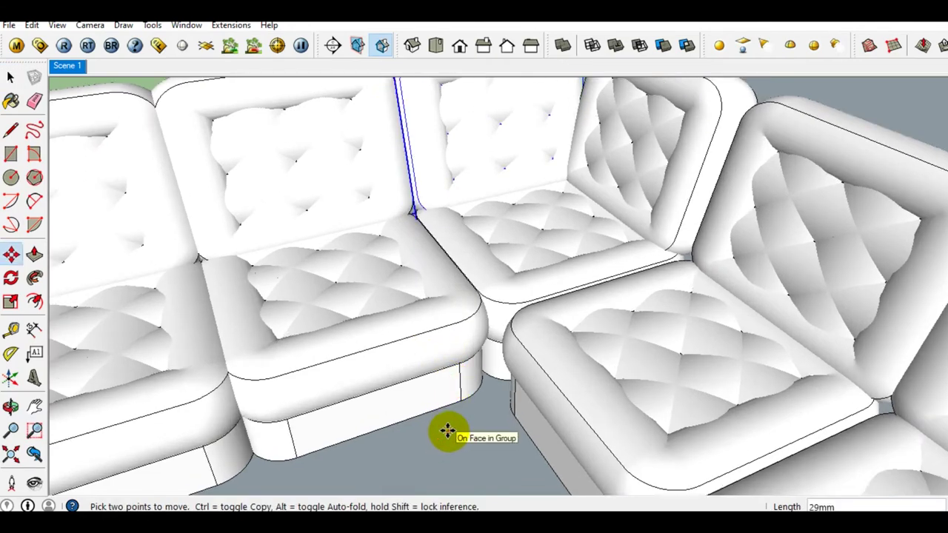
key(space)
scroll(429, 333, down, 3)
click(370, 99)
- Orbit and zoom around the sofa to inspect it from the front
scroll(469, 254, up, 3)
mouse_move(470, 254)
middle_down()
mouse_move(392, 248)
mouse_move(370, 212)
mouse_move(476, 254)
mouse_move(560, 318)
mouse_move(590, 392)
mouse_move(508, 370)
mouse_move(482, 328)
mouse_move(422, 306)
middle_up()
scroll(392, 248, down, 3)
scroll(476, 253, down, 2)
scroll(244, 378, up, 3)
mouse_move(244, 378)
middle_down()
mouse_move(274, 333)
mouse_move(387, 392)
mouse_move(303, 369)
mouse_move(323, 333)
middle_up()
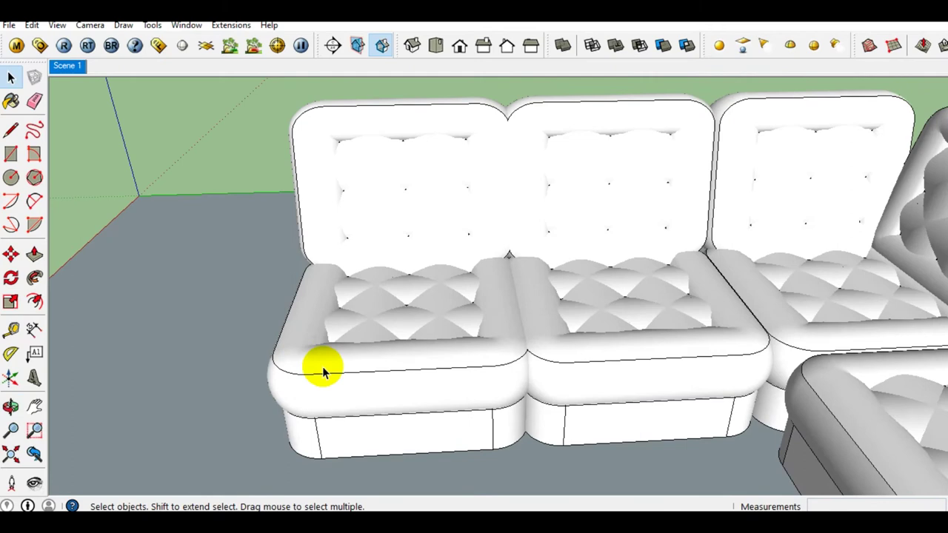
scroll(259, 295, up, 2)
middle_drag(321, 300, 376, 291)
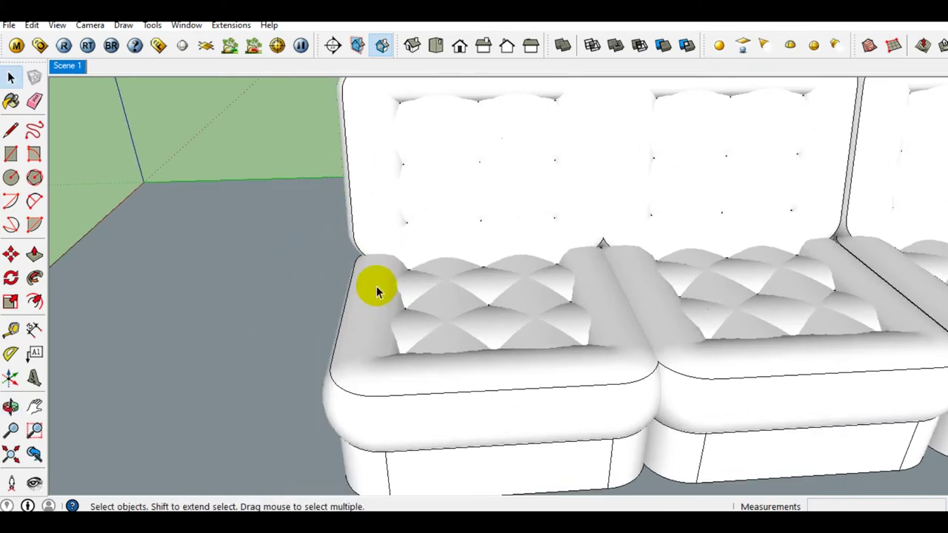
scroll(365, 256, down, 3)
mouse_move(348, 370)
middle_down()
mouse_move(408, 328)
mouse_move(414, 333)
middle_up()
scroll(460, 398, up, 3)
scroll(461, 398, up, 2)
scroll(450, 385, up, 2)
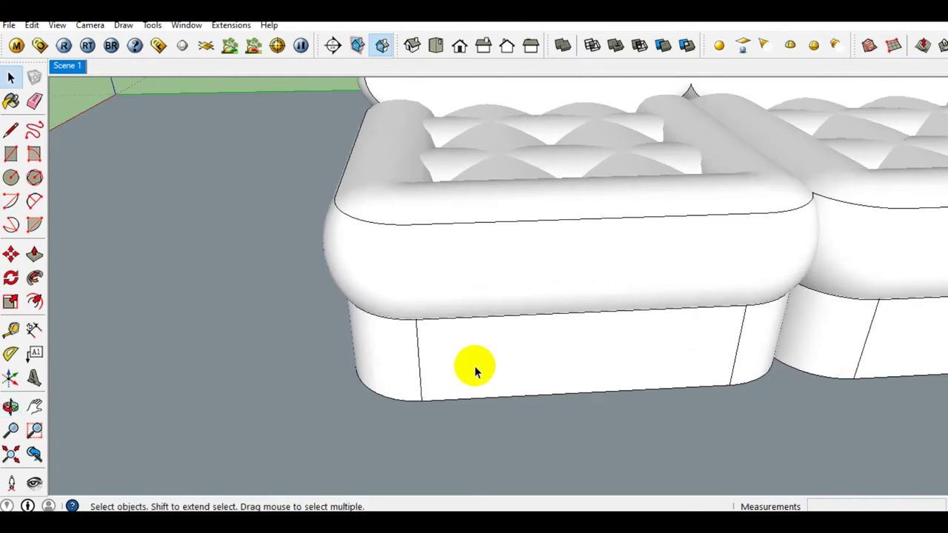
scroll(476, 370, up, 2)
key(c)
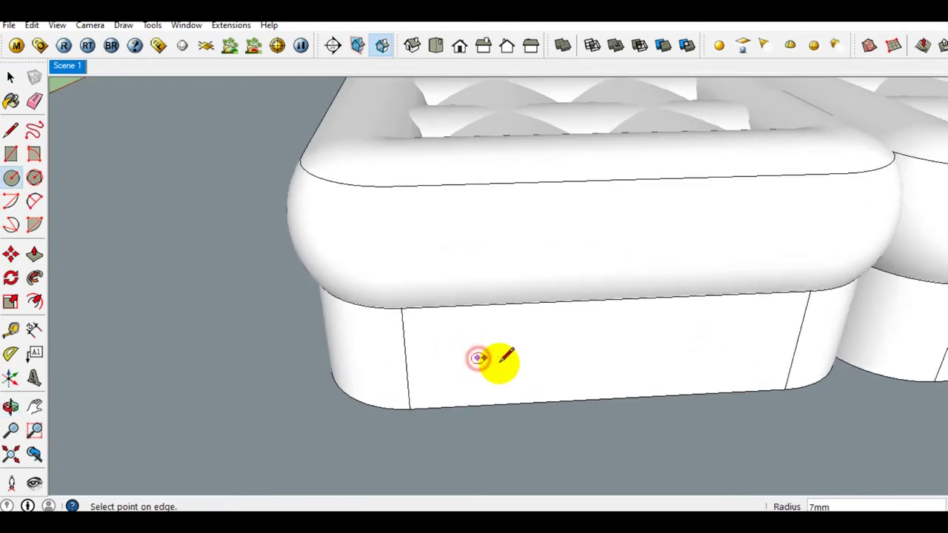
- Draw a small circle on the front face of an end seat's base block
click(525, 363)
key(space)
mouse_move(495, 365)
middle_down()
mouse_move(500, 357)
mouse_move(478, 362)
mouse_move(475, 393)
mouse_move(449, 372)
middle_up()
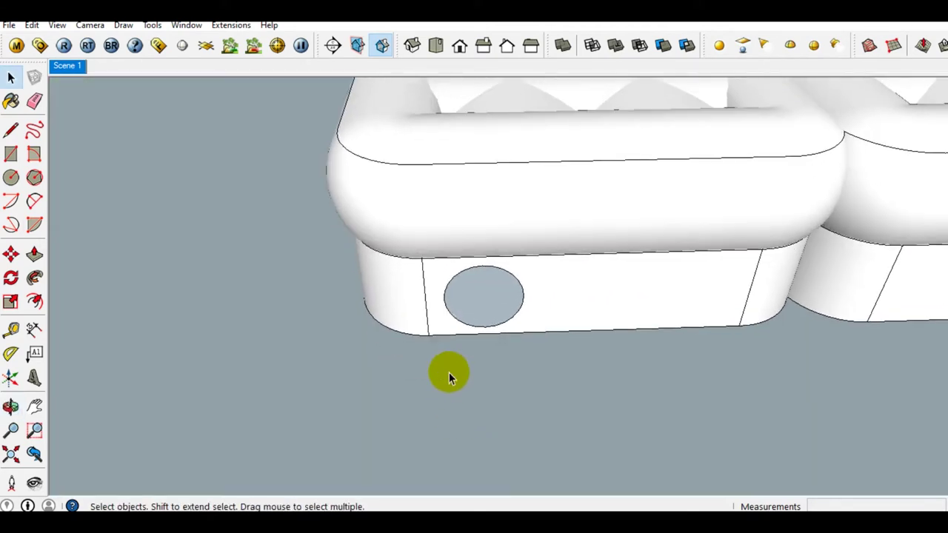
- Make the circle face its own group and open it for editing
click(487, 302)
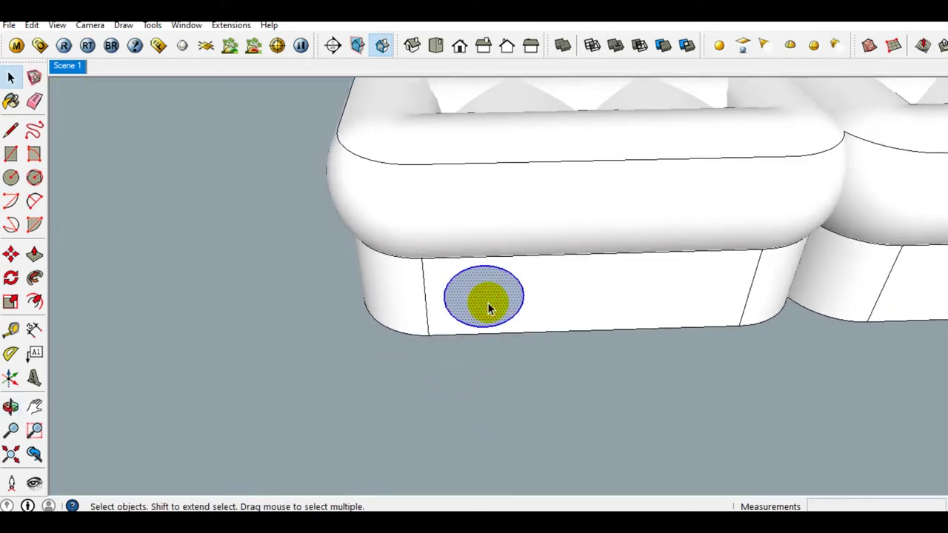
right_click(487, 302)
click(534, 180)
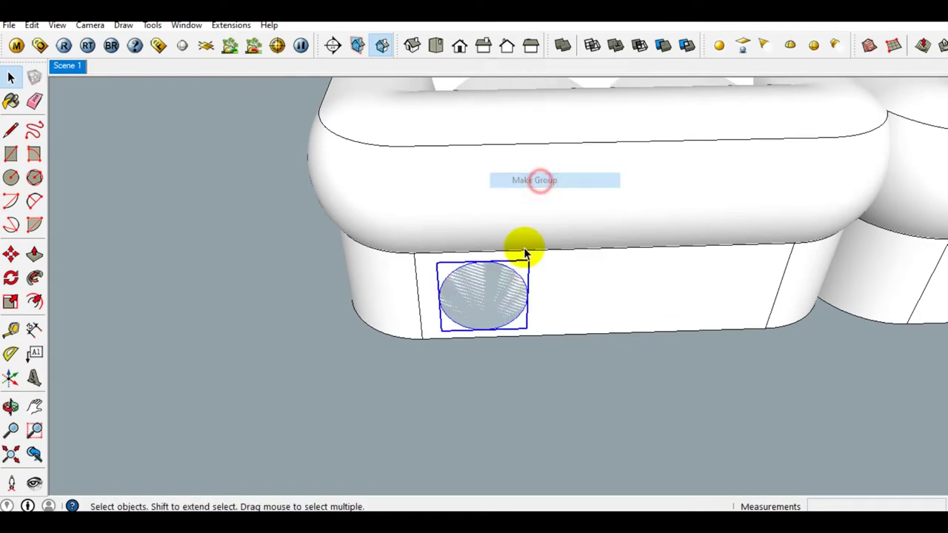
double_click(511, 286)
scroll(511, 286, down, 3)
- Move the circle out of the sofa onto the ground
middle_drag(511, 287, 657, 385)
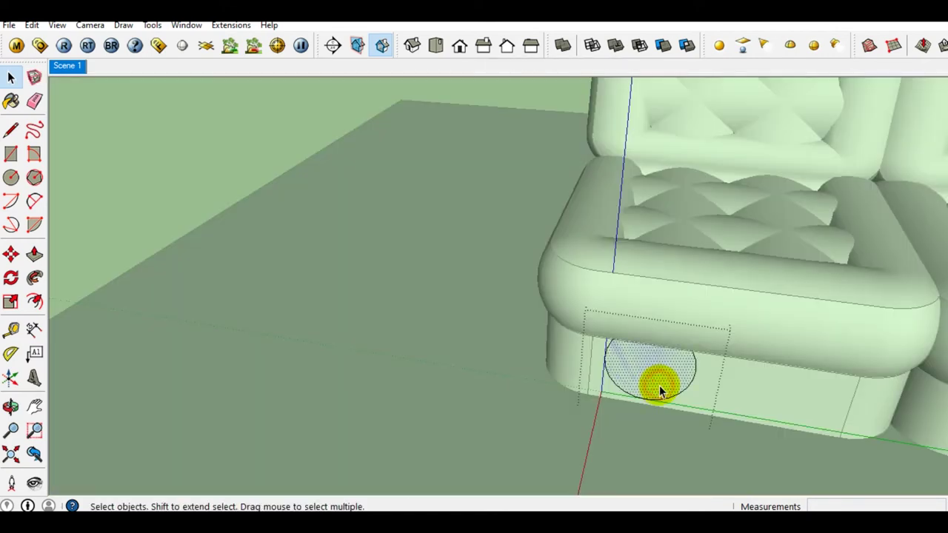
scroll(661, 393, up, 2)
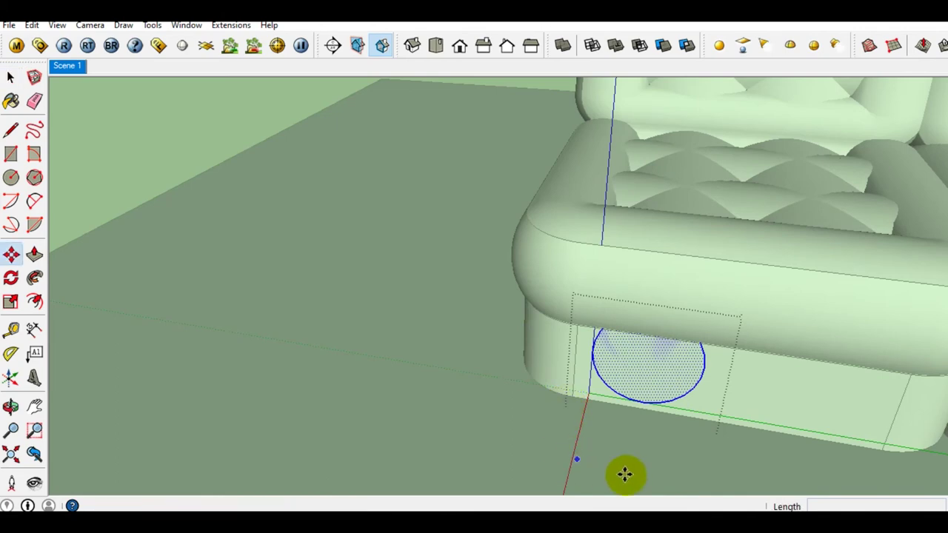
key(m)
click(596, 468)
click(421, 436)
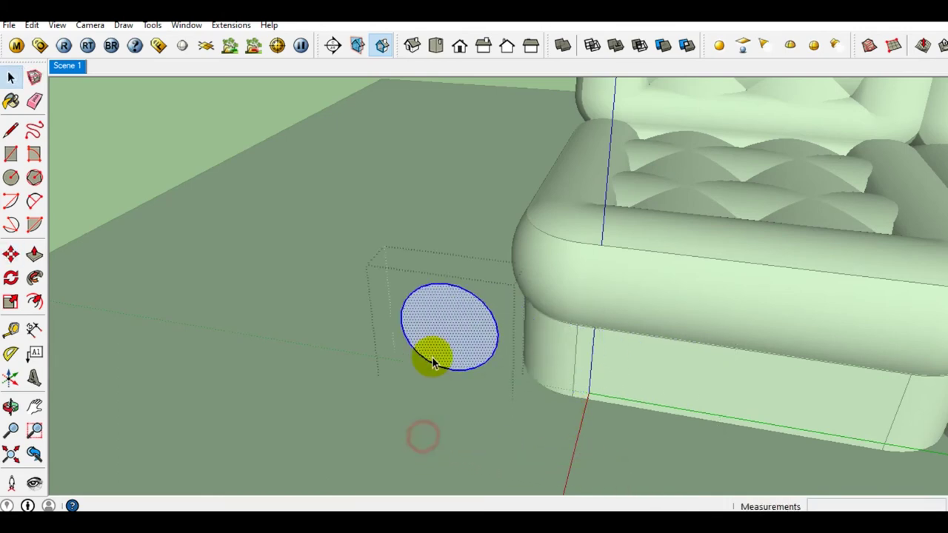
middle_drag(431, 387, 432, 351)
- Draw a line outward from the circle's centre
key(l)
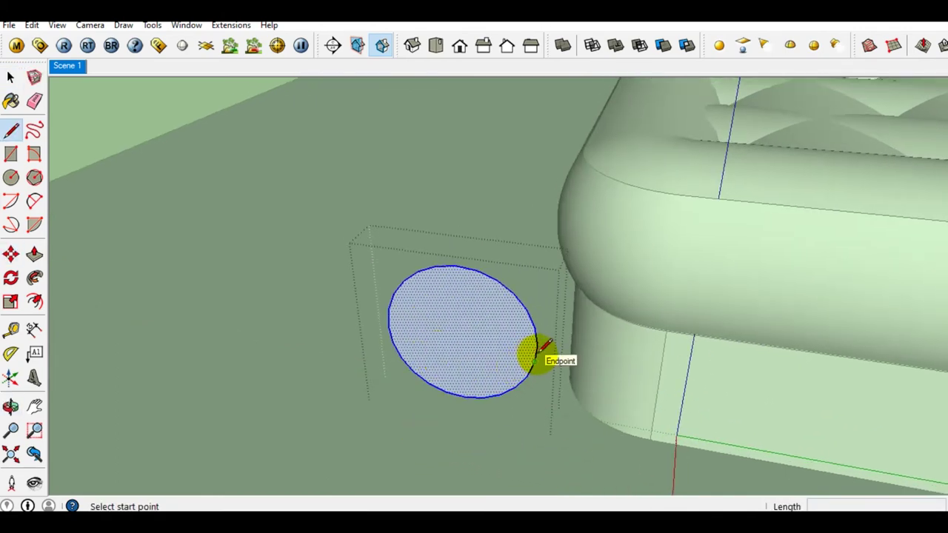
click(461, 334)
middle_drag(482, 364, 364, 402)
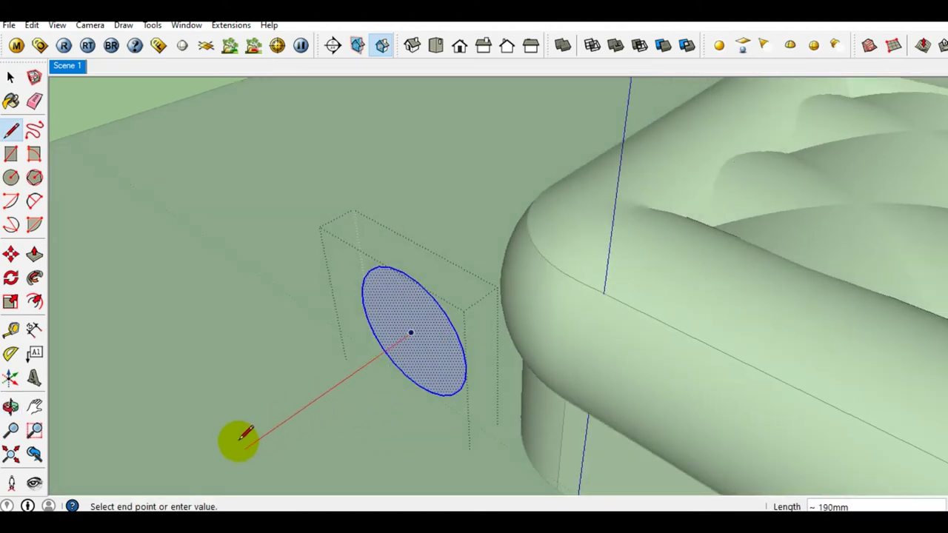
click(245, 437)
key(space)
middle_drag(241, 439, 433, 366)
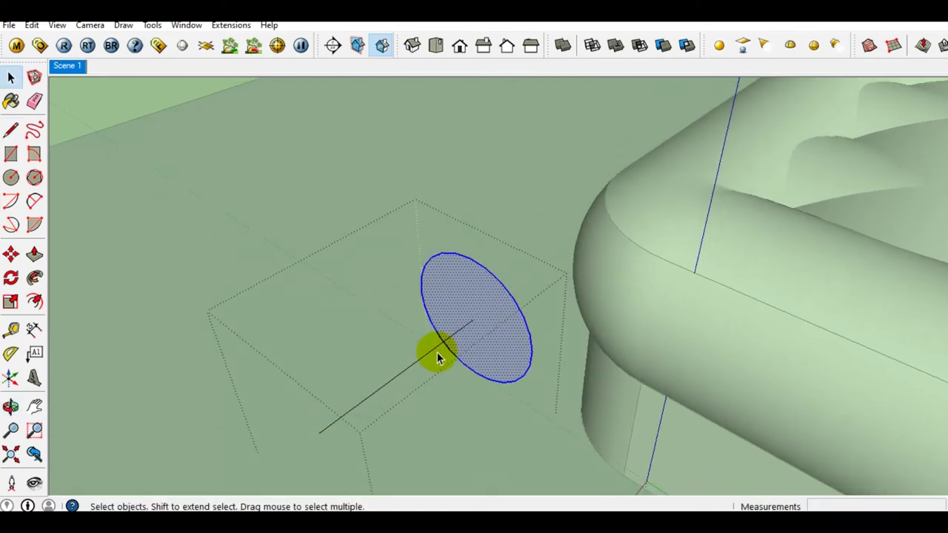
- Copy the line with Move+Ctrl from the circle's centre to its edge
click(459, 330)
key(m)
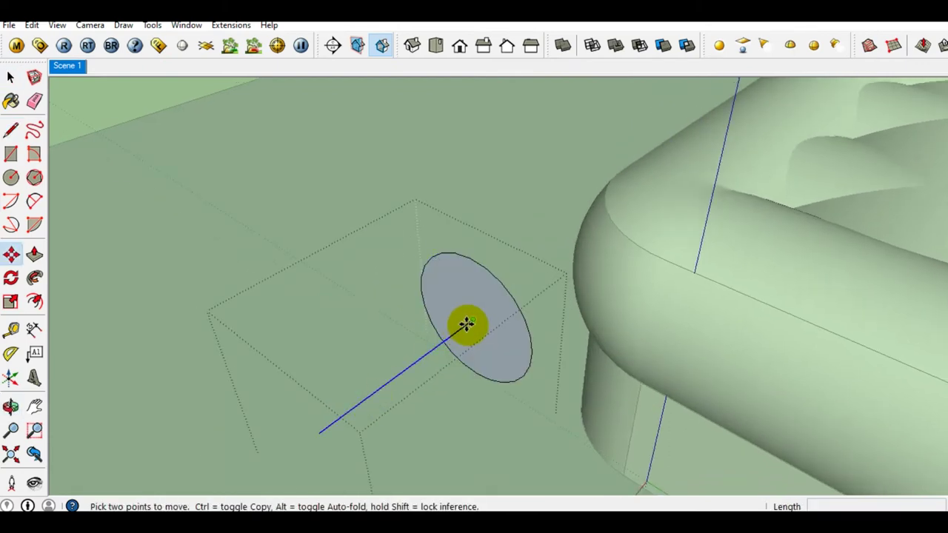
key(ctrl)
click(473, 318)
click(418, 296)
key(space)
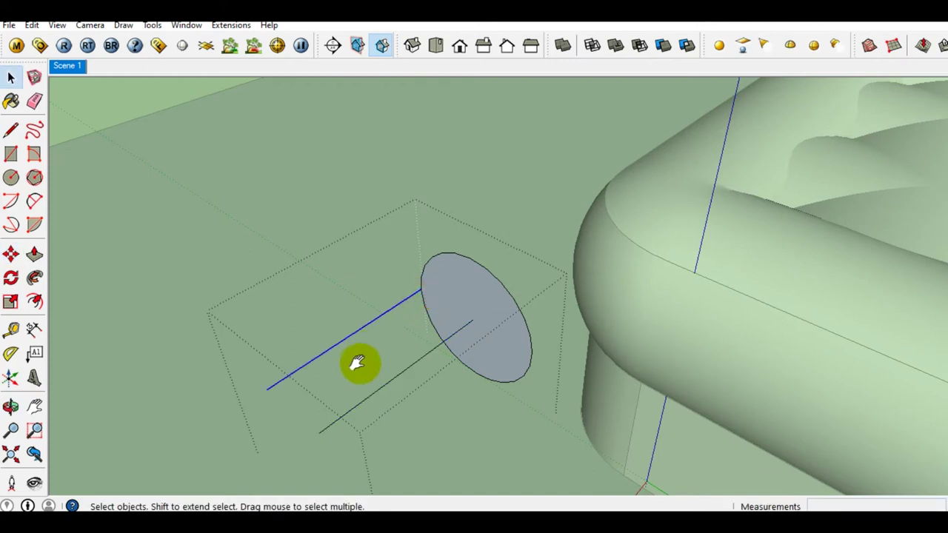
middle_drag(355, 364, 361, 363)
- Join the two lines' ends with a line to close the rectangle
key(l)
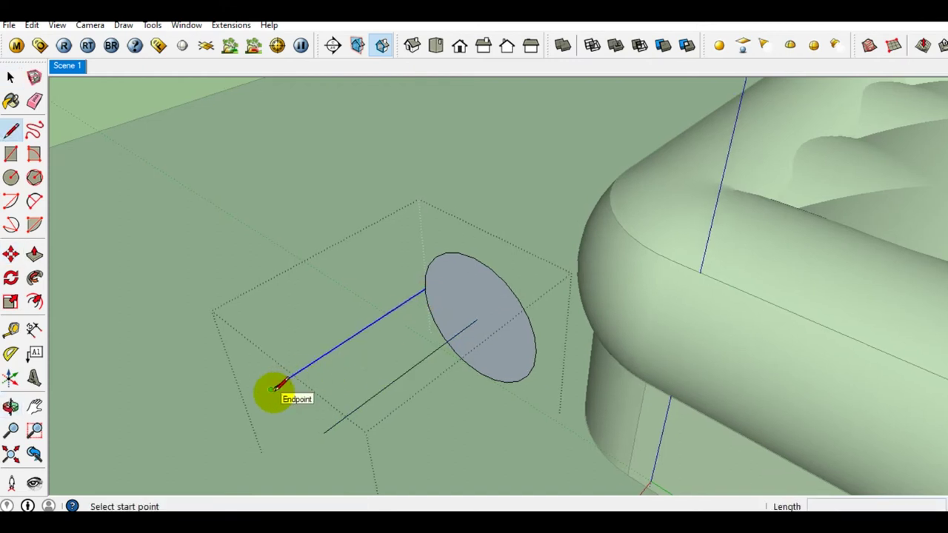
click(273, 389)
click(324, 427)
key(space)
mouse_move(324, 427)
middle_down()
mouse_move(311, 412)
mouse_move(384, 405)
middle_up()
- Split the rectangle with a line from an edge midpoint across it
key(l)
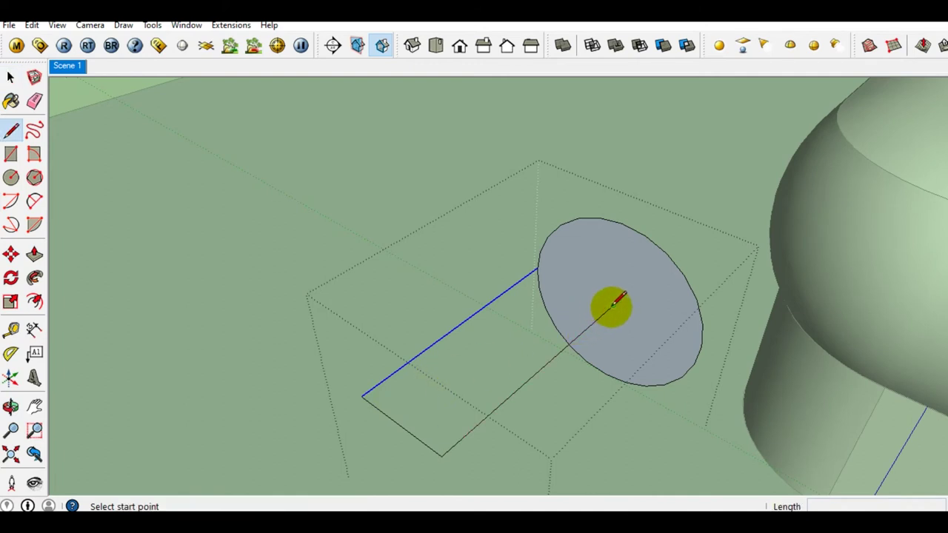
click(539, 370)
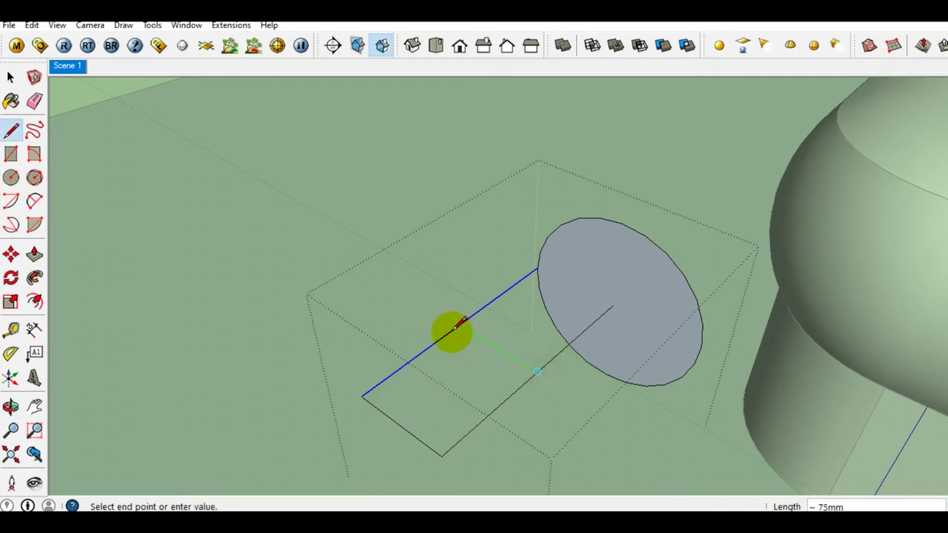
click(459, 325)
key(e)
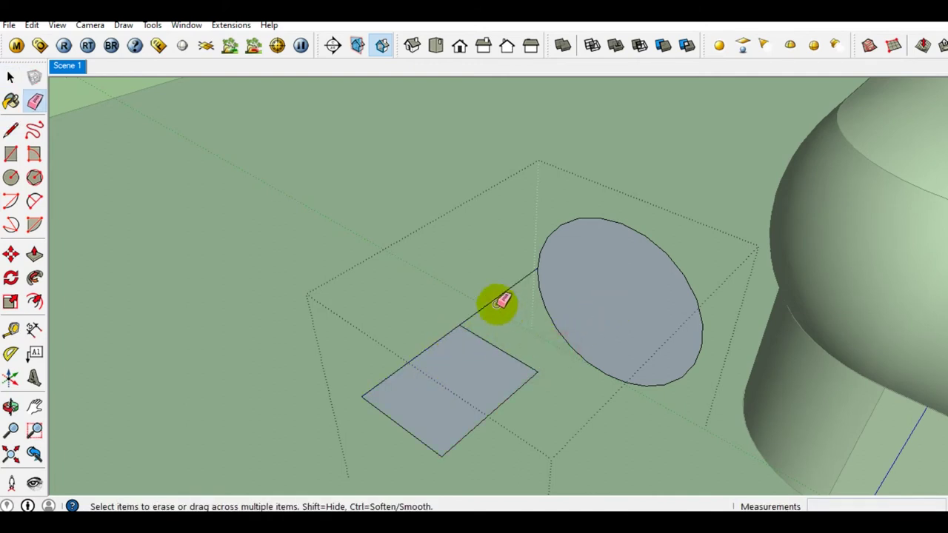
key(space)
mouse_move(493, 300)
middle_down()
mouse_move(423, 419)
mouse_move(476, 398)
mouse_move(514, 404)
middle_up()
- Add a round lobe at the rectangle's corner with a two-point arc, erasing the dividing edge
scroll(455, 392, up, 3)
key(c)
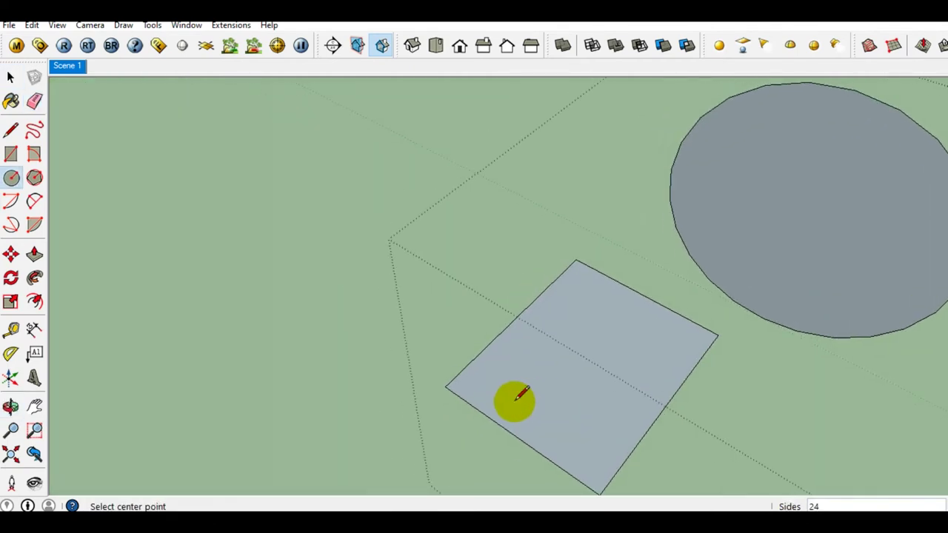
key(space)
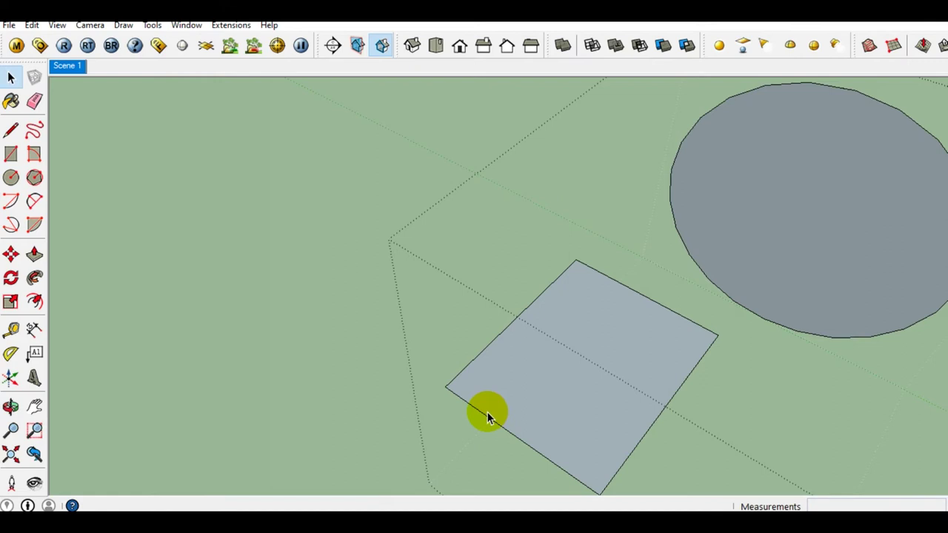
key(a)
click(494, 419)
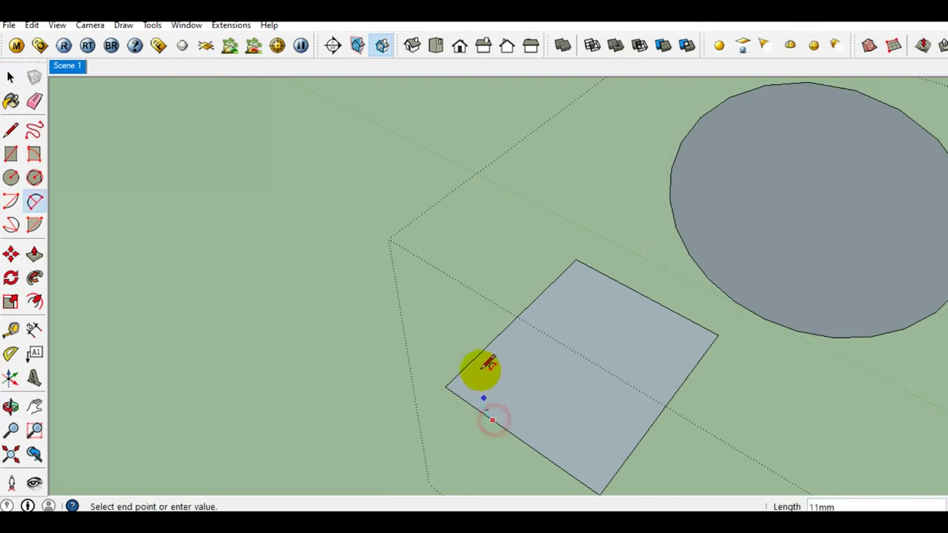
click(494, 339)
scroll(466, 381, up, 1)
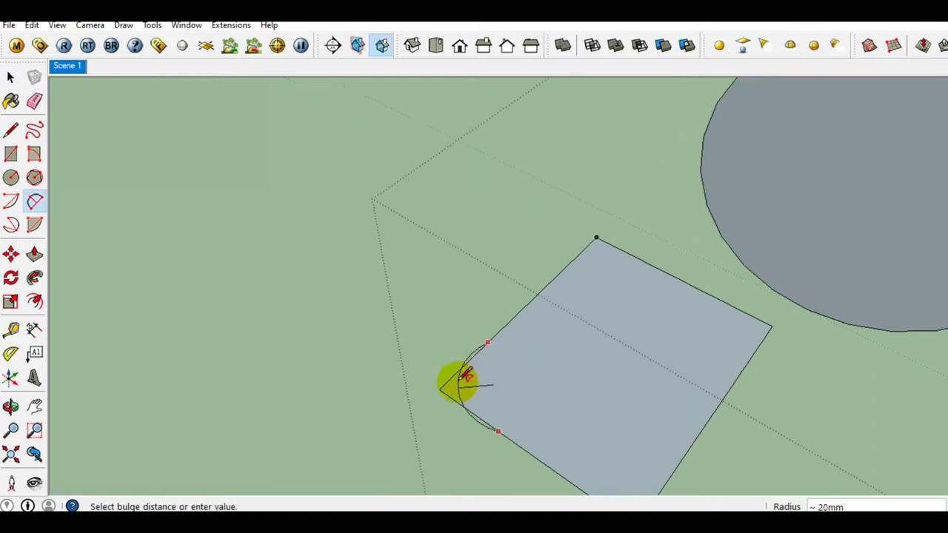
scroll(441, 380, up, 1)
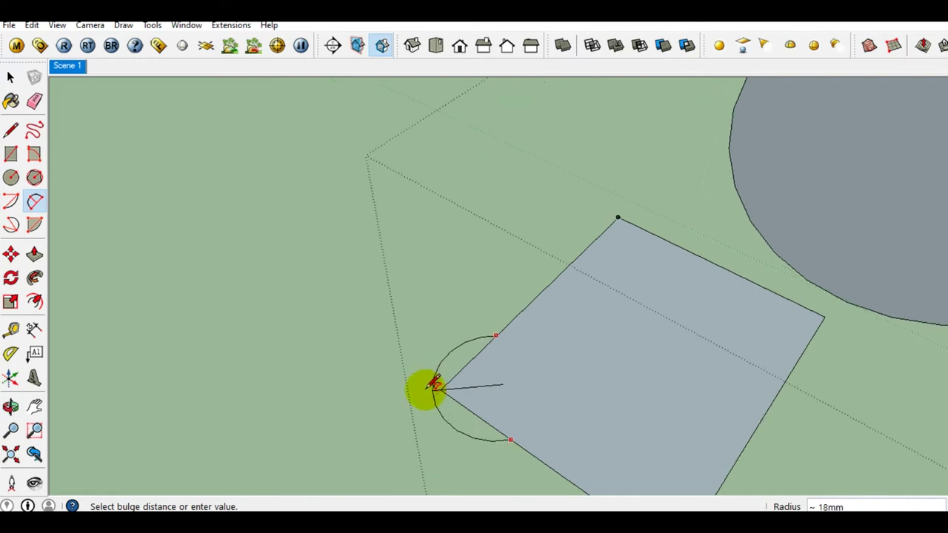
click(434, 386)
key(space)
middle_drag(476, 397, 475, 387)
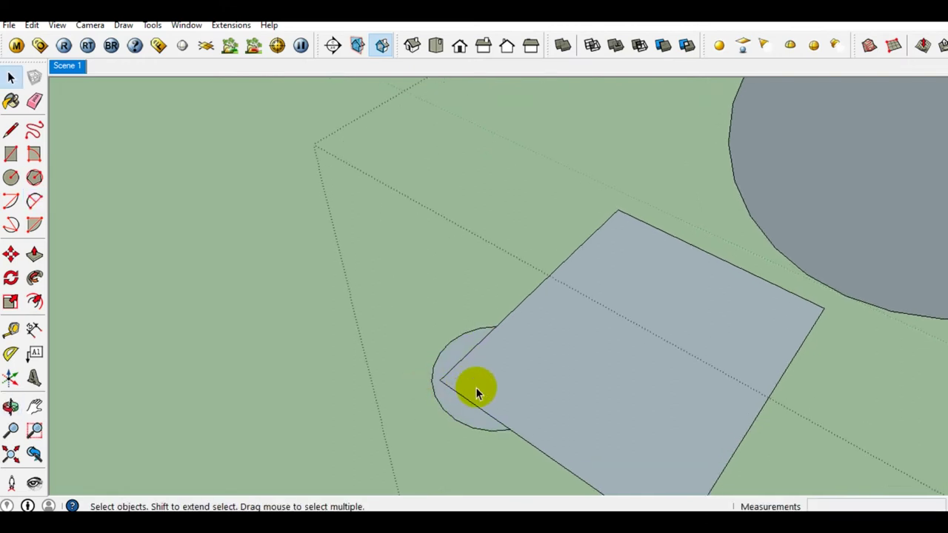
key(e)
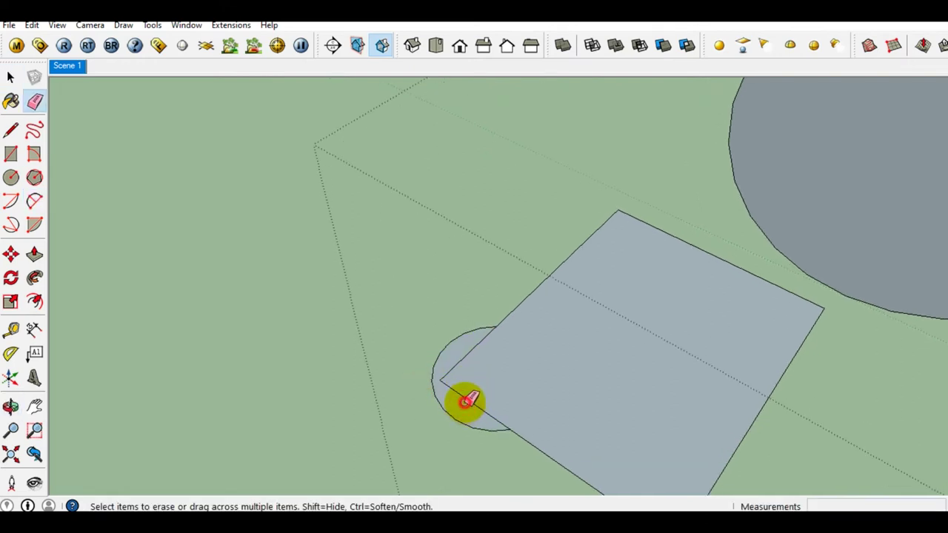
click(460, 394)
key(space)
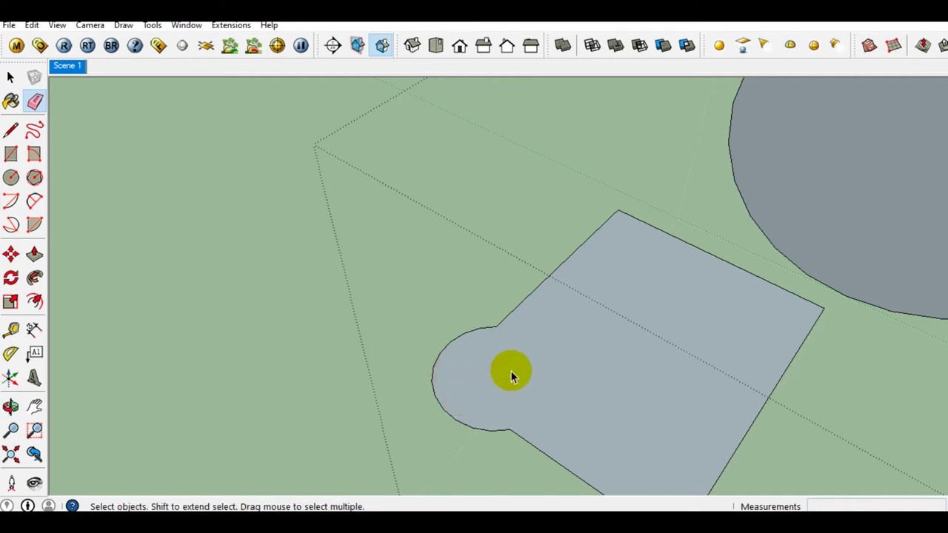
middle_drag(511, 375, 501, 404)
- Arch the side from the lobe to the top corner and erase its straight edge
key(a)
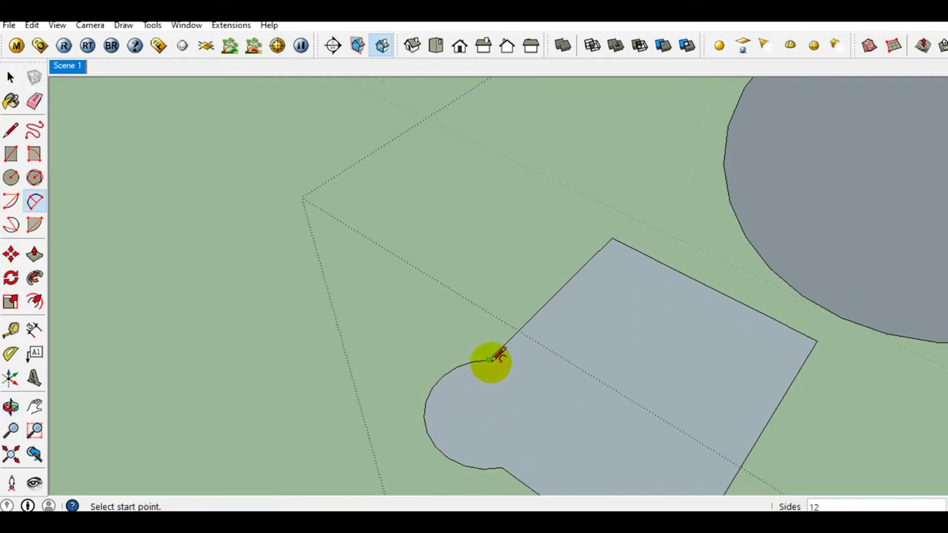
click(488, 359)
click(608, 239)
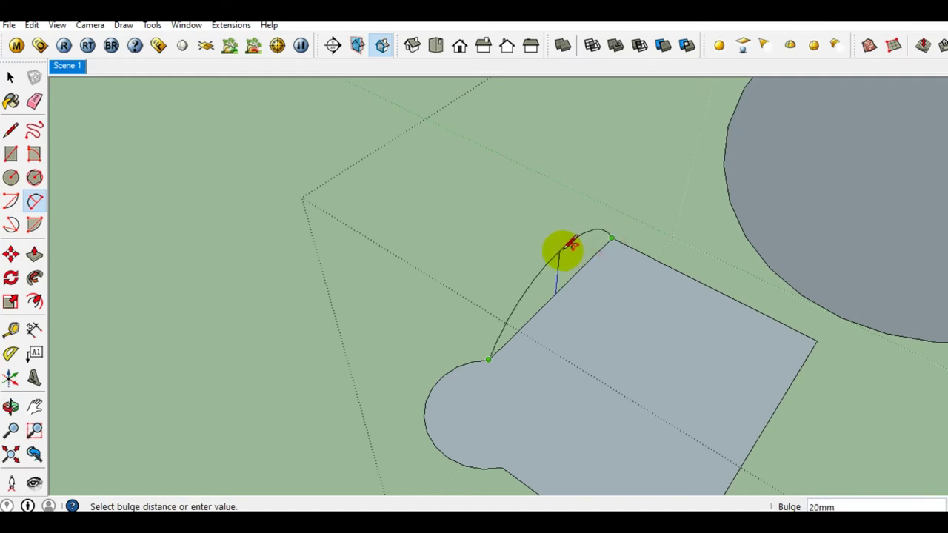
click(533, 283)
key(space)
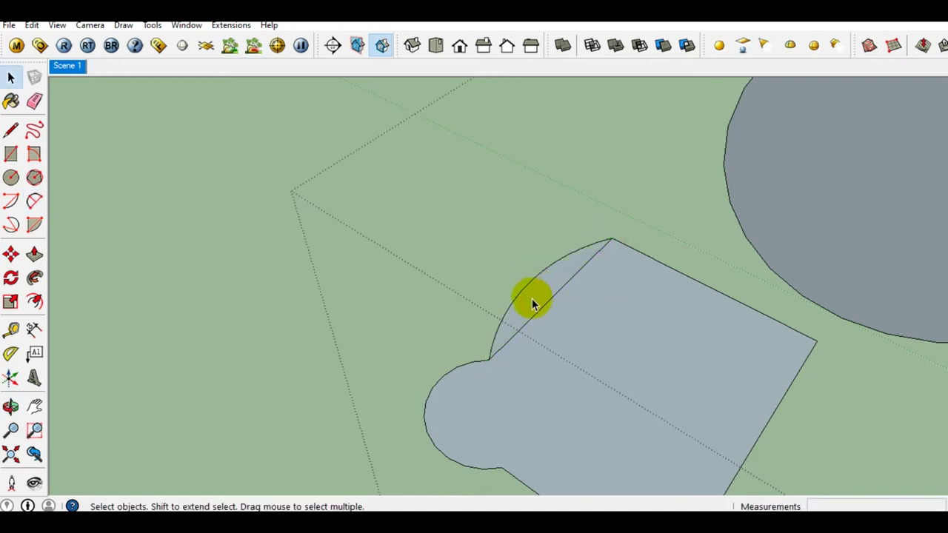
key(e)
click(541, 306)
scroll(541, 306, down, 3)
key(space)
- Bulge the lower edge below the lobe with an arc, erase its chord, and select the profile
middle_drag(544, 311, 556, 334)
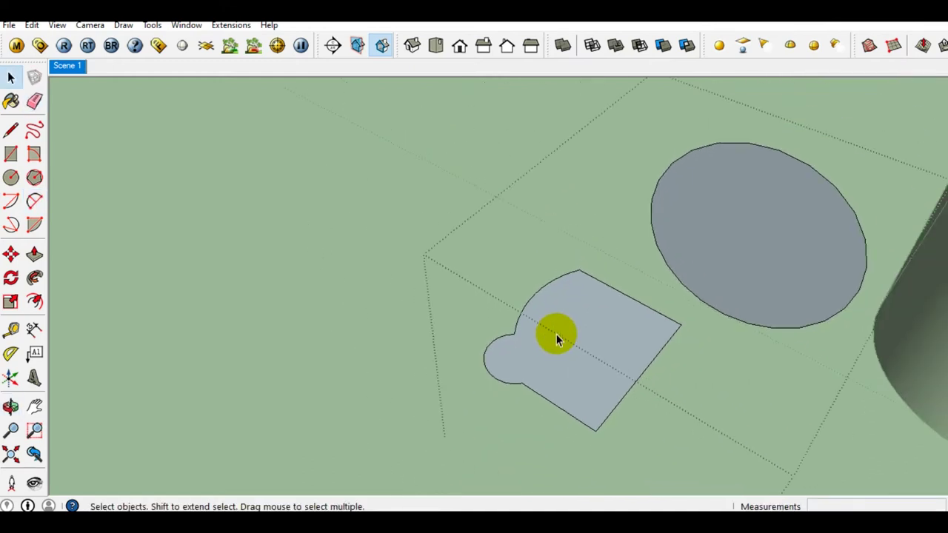
mouse_move(558, 385)
middle_down()
mouse_move(534, 409)
mouse_move(525, 398)
middle_up()
scroll(525, 397, up, 2)
key(a)
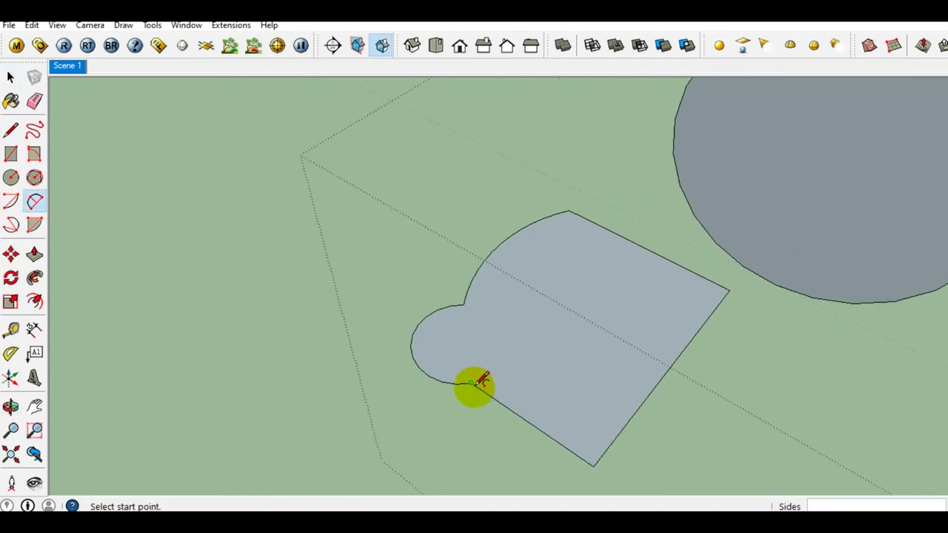
click(471, 383)
click(592, 463)
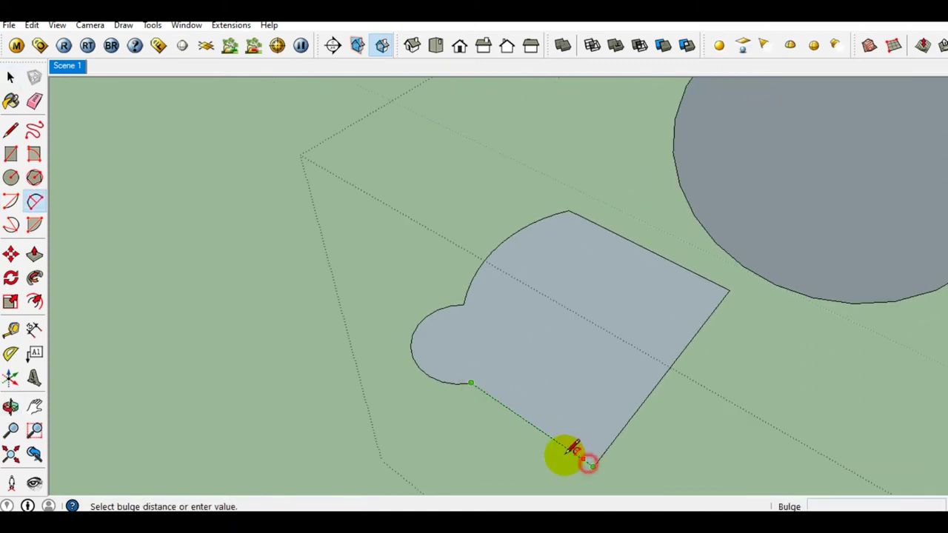
scroll(544, 441, up, 2)
middle_drag(518, 422, 370, 391)
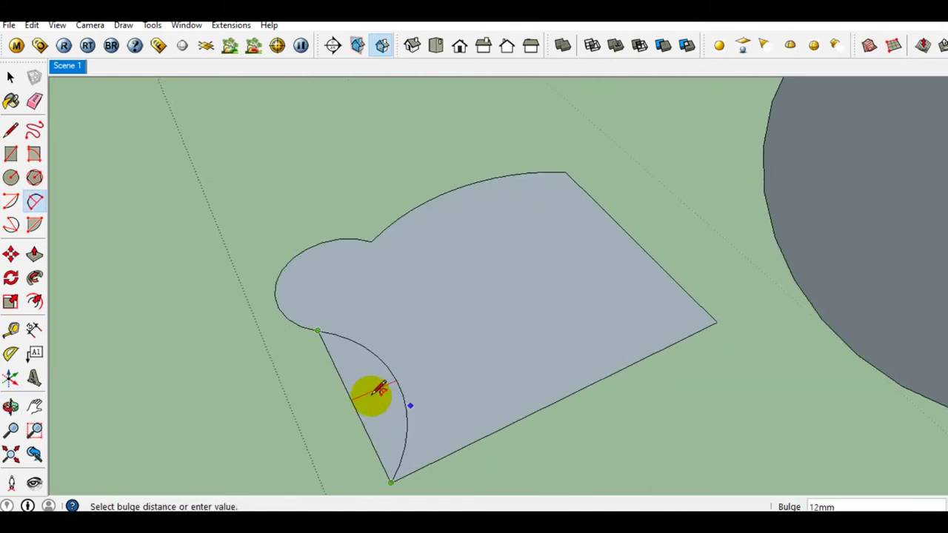
click(337, 400)
key(space)
key(e)
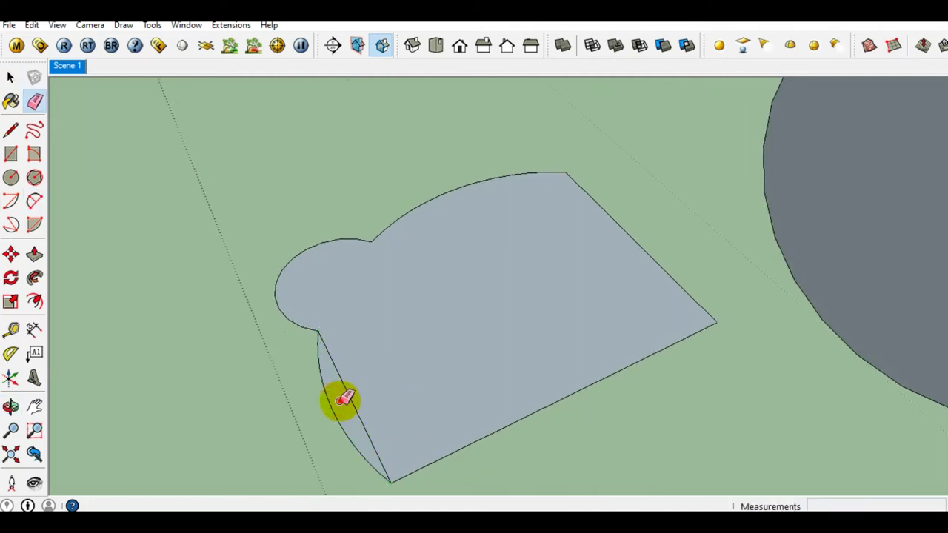
click(353, 397)
key(space)
mouse_move(353, 397)
middle_down()
mouse_move(358, 408)
mouse_move(476, 388)
mouse_move(479, 409)
middle_up()
click(475, 393)
- Sweep the lobed profile around the ellipse with Follow Me to form a roll
middle_drag(465, 386, 461, 381)
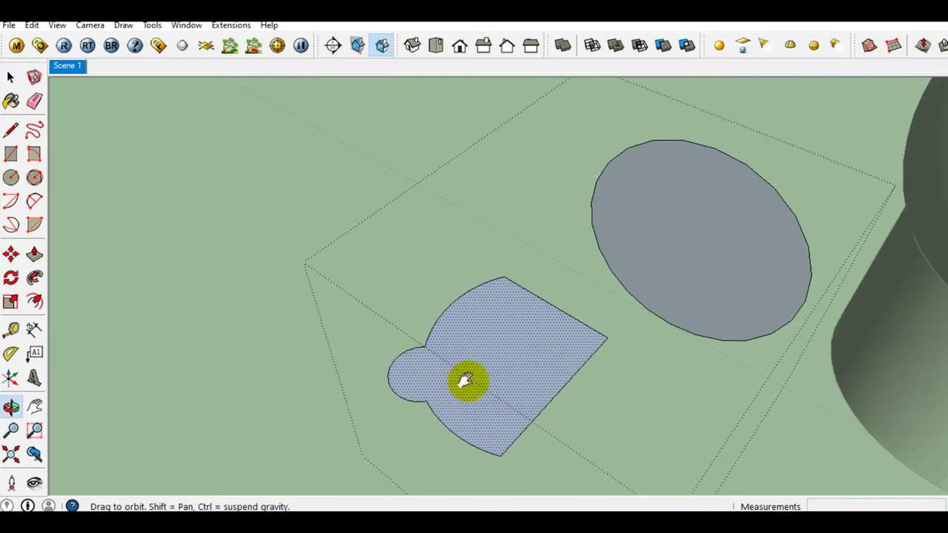
click(686, 249)
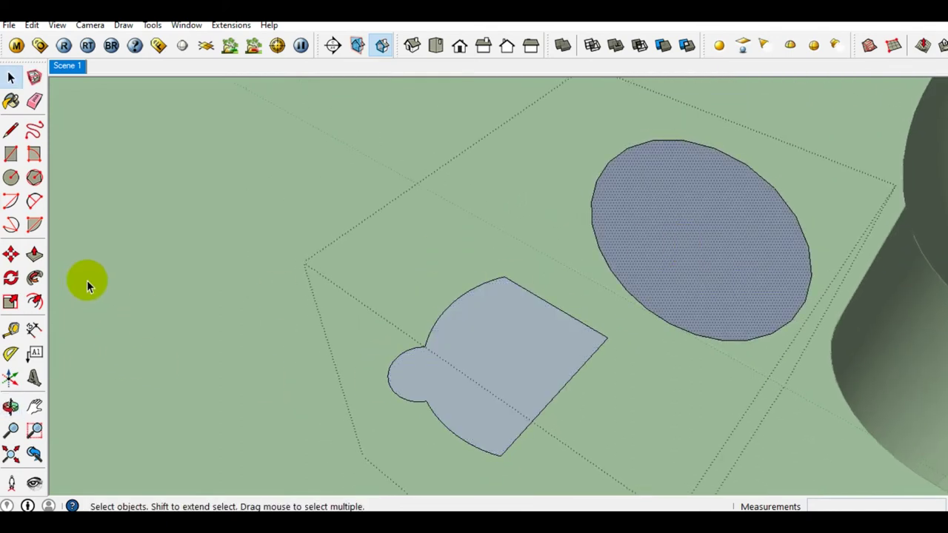
click(35, 279)
click(446, 336)
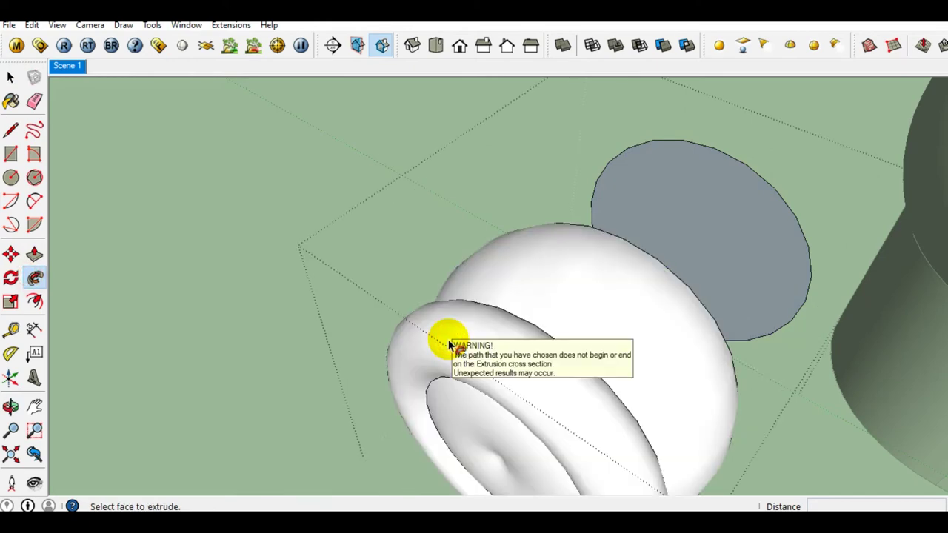
middle_drag(444, 334, 464, 371)
middle_drag(582, 354, 688, 249)
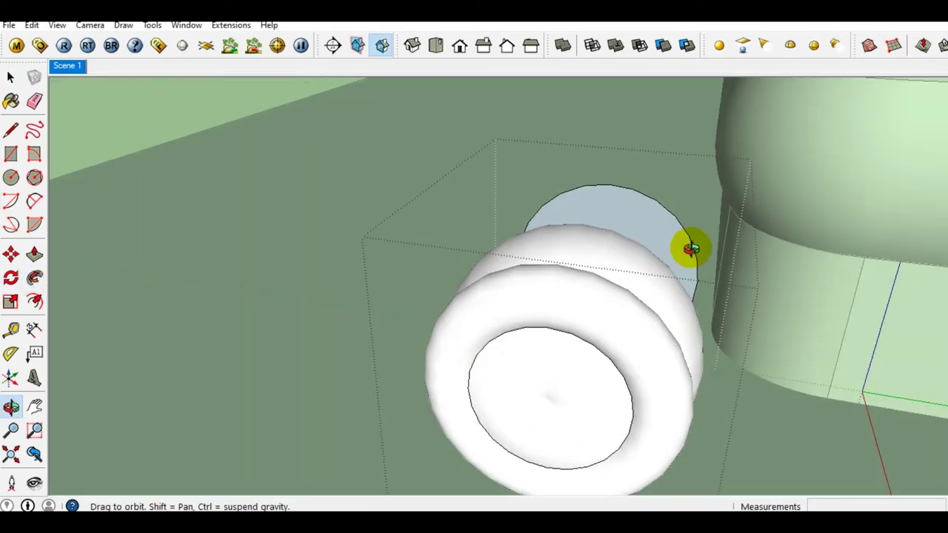
mouse_move(563, 393)
middle_down()
mouse_move(689, 374)
mouse_move(829, 379)
mouse_move(613, 371)
middle_up()
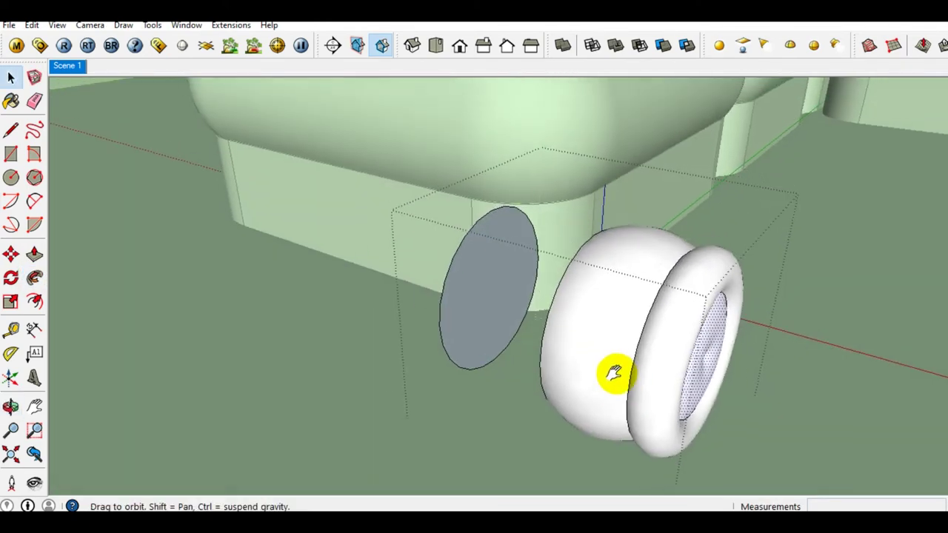
- Delete the leftover ellipse face and start a Ctrl move-copy of the whole roll
click(613, 367)
click(494, 324)
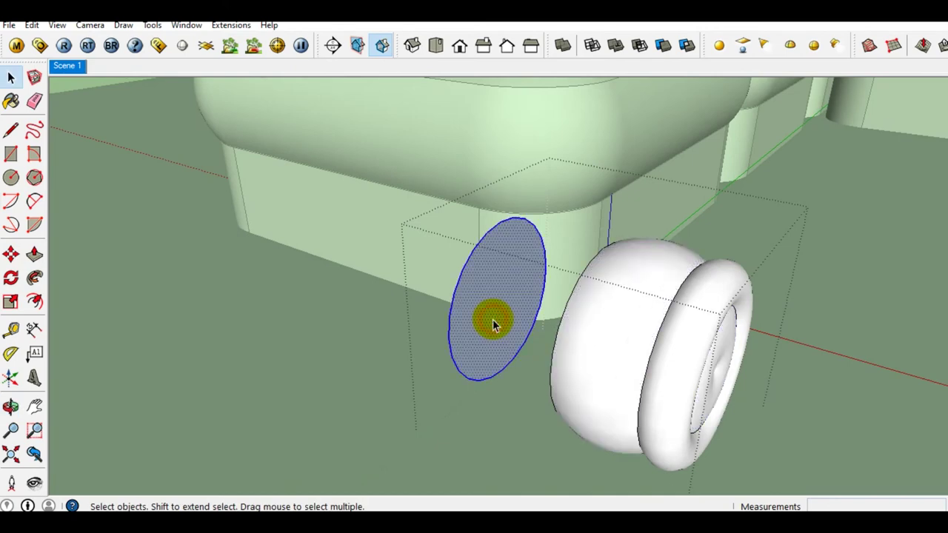
key(Delete)
triple_click(640, 351)
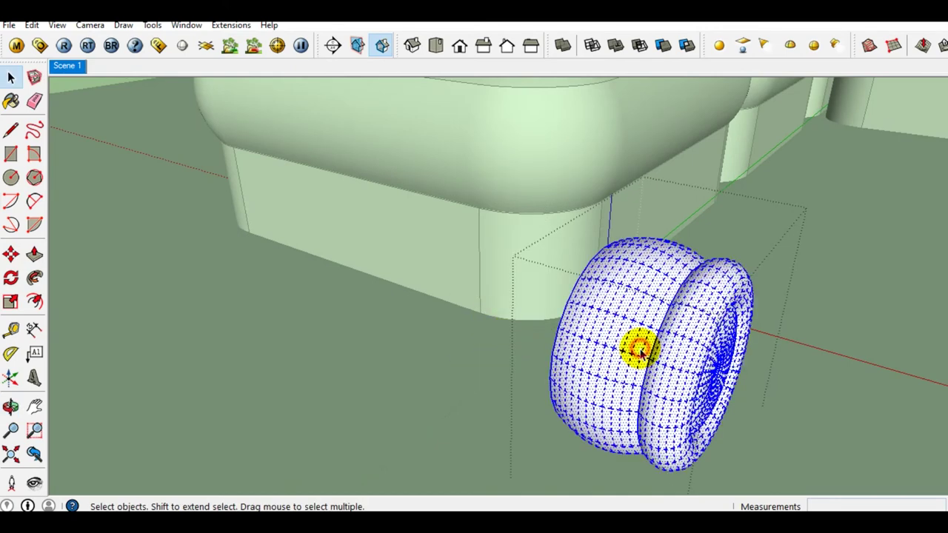
middle_drag(624, 361, 620, 342)
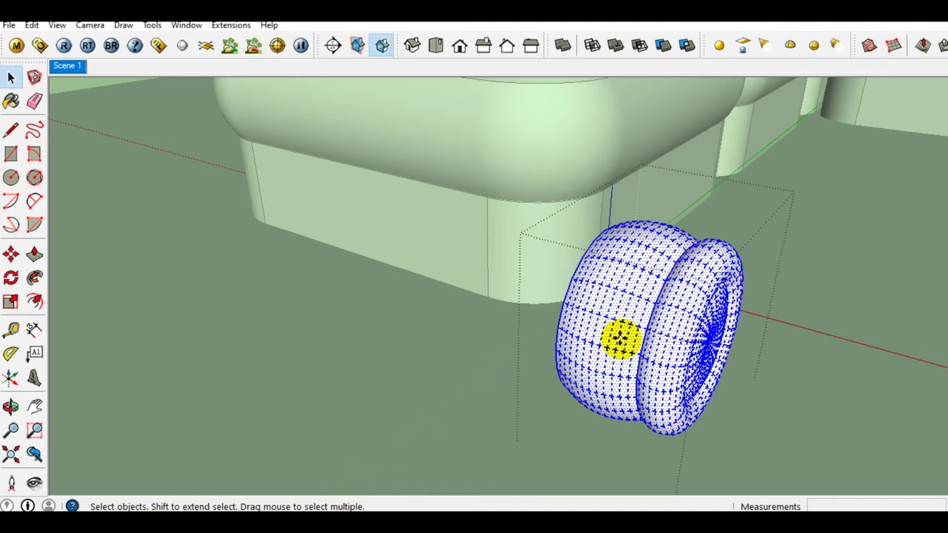
key(m)
key(ctrl)
click(653, 460)
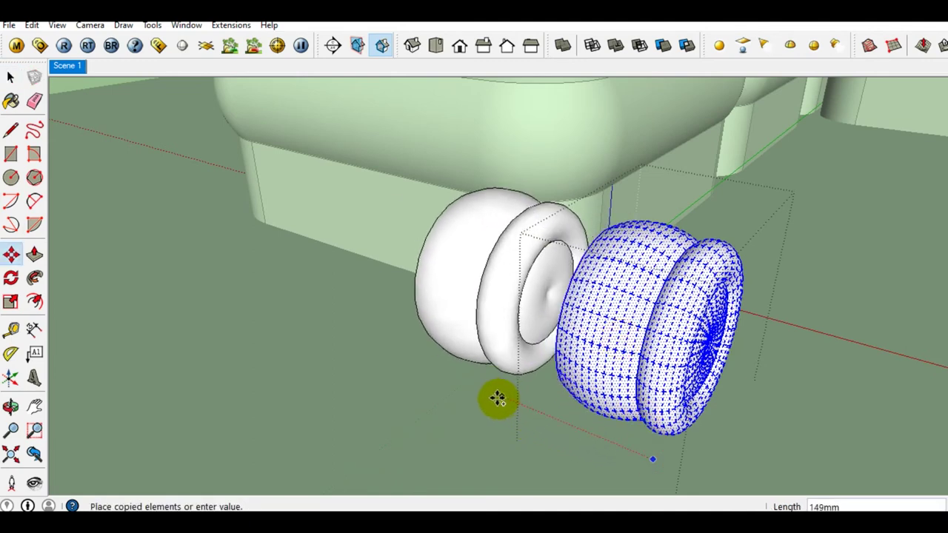
- Place the roll copy beside the original and flip it end-for-end
click(460, 379)
key(space)
right_click(472, 286)
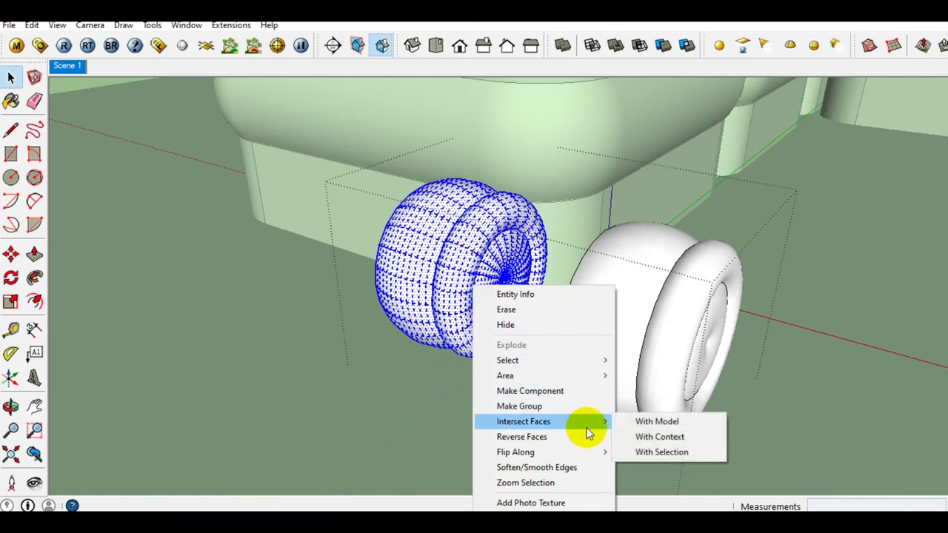
mouse_move(516, 451)
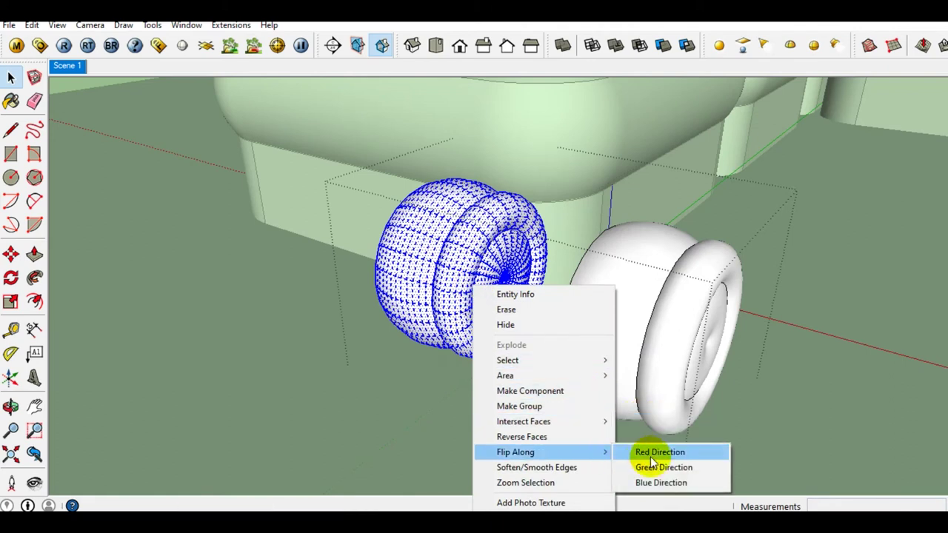
click(656, 465)
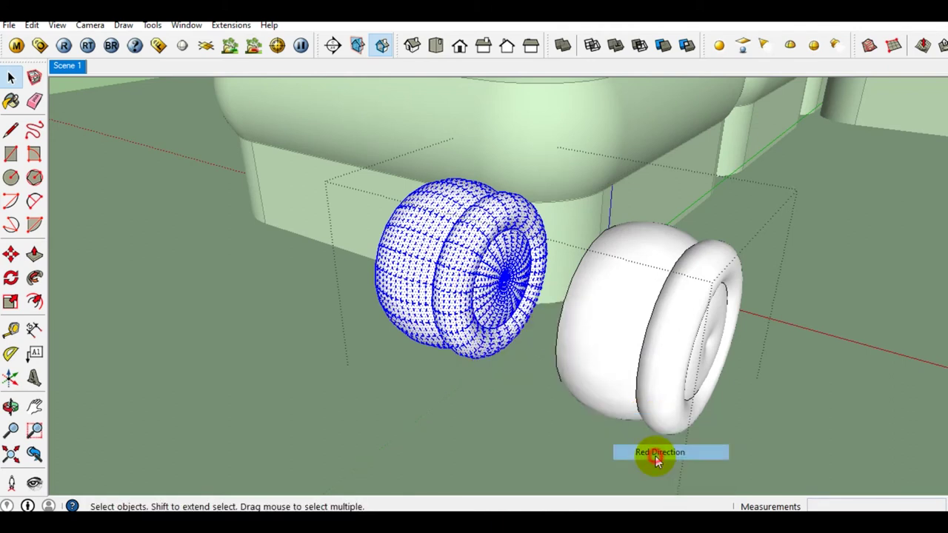
mouse_move(491, 349)
middle_down()
mouse_move(527, 403)
mouse_move(518, 337)
middle_up()
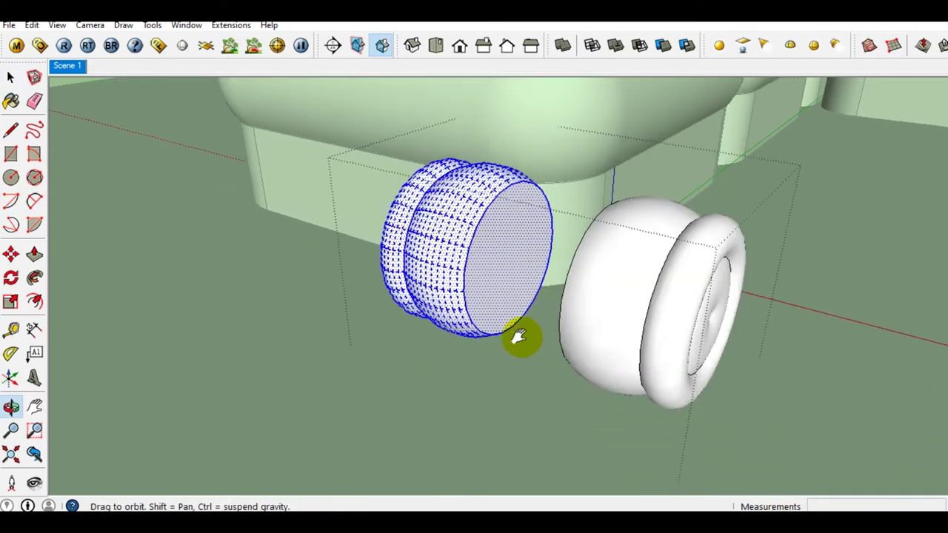
- Move the flipped copy flush against the original roll's flat end
key(m)
click(528, 392)
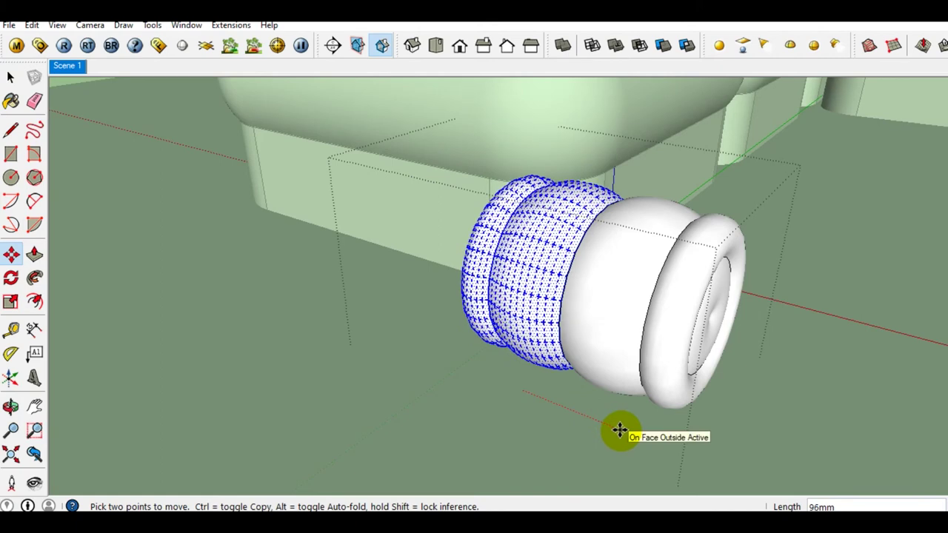
mouse_move(606, 409)
middle_down()
mouse_move(585, 345)
mouse_move(725, 351)
mouse_move(581, 303)
mouse_move(688, 302)
middle_up()
click(580, 317)
click(584, 323)
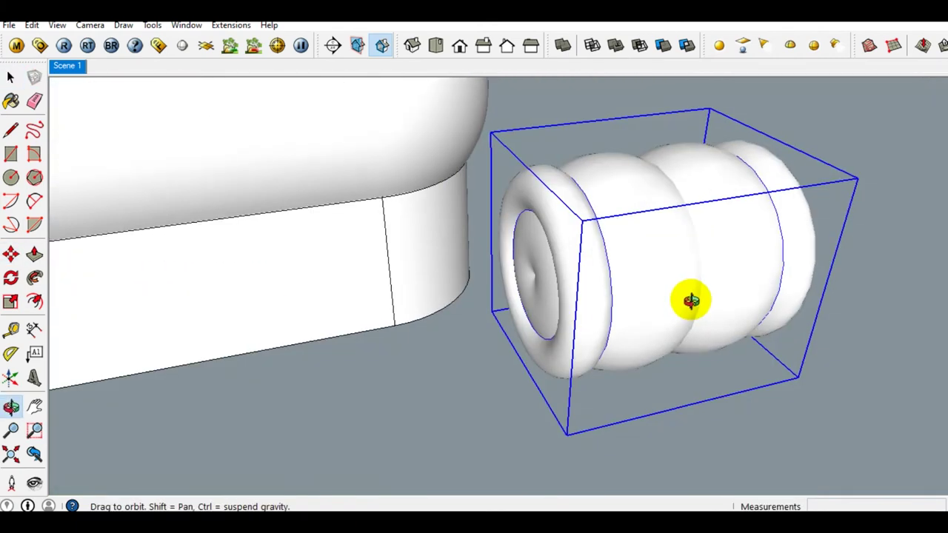
- Scale the joined roll about 1.68 times lengthwise
key(s)
drag(526, 277, 342, 306)
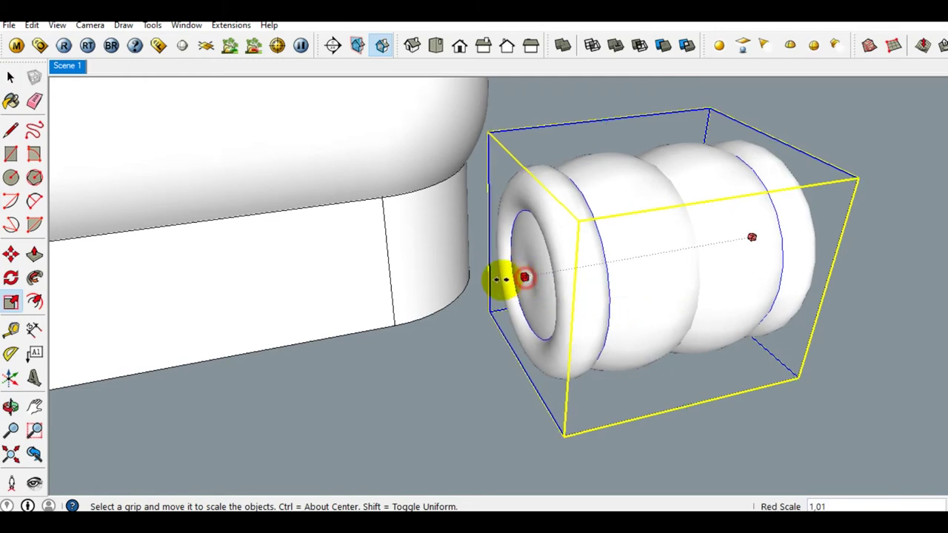
mouse_move(341, 305)
middle_down()
mouse_move(420, 349)
mouse_move(588, 303)
mouse_move(501, 299)
middle_up()
key(m)
scroll(561, 366, up, 2)
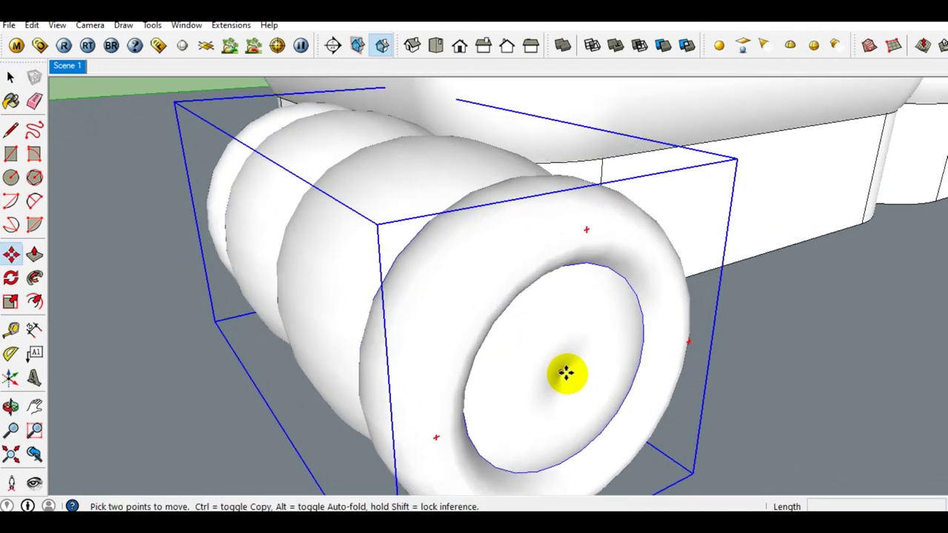
- Move the stretched roll to the left arm's end and raise it onto the arm's top
click(564, 372)
scroll(564, 373, down, 3)
middle_drag(518, 242, 525, 229)
scroll(489, 286, up, 3)
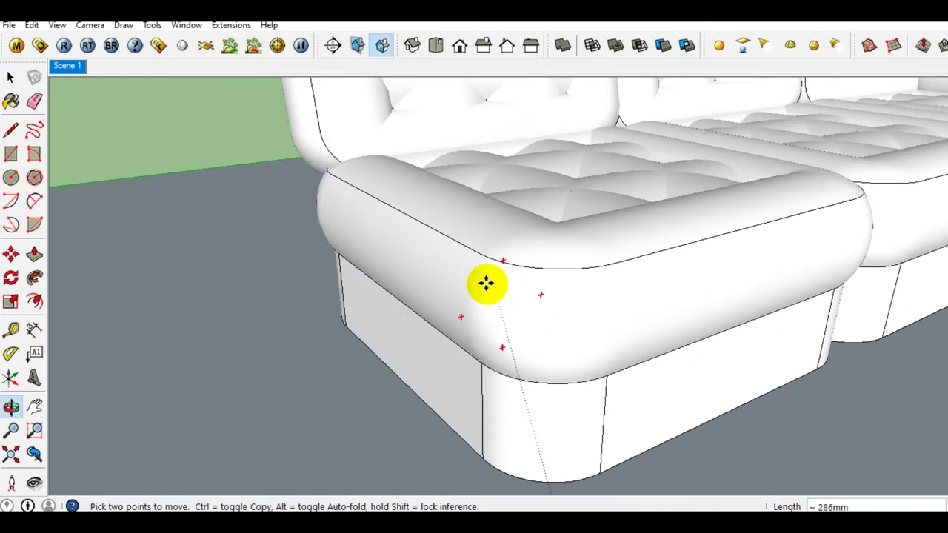
click(493, 263)
middle_drag(514, 282, 530, 322)
click(599, 428)
text(22)
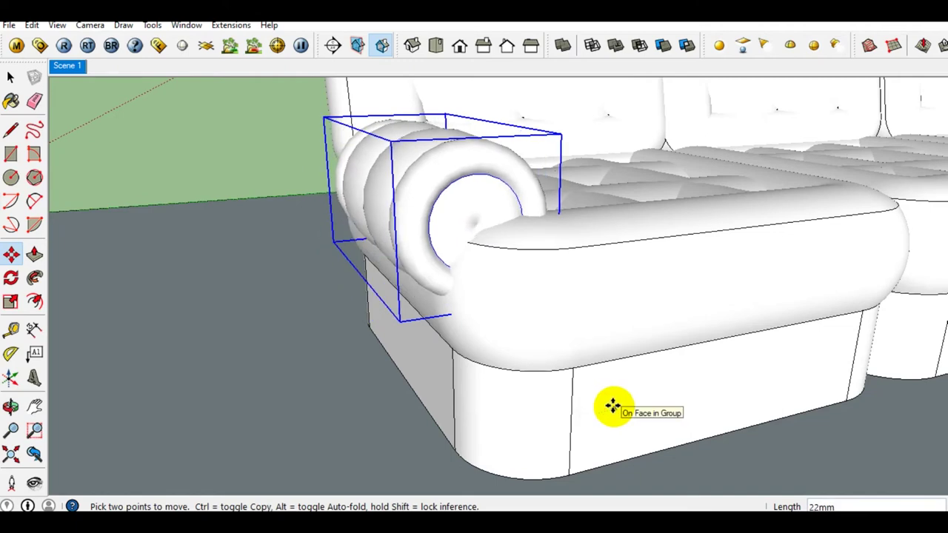
click(612, 406)
key(space)
mouse_move(571, 370)
middle_down()
mouse_move(488, 333)
mouse_move(576, 326)
middle_up()
- Scale the roll to the arm's length and slide it back along the arm
key(s)
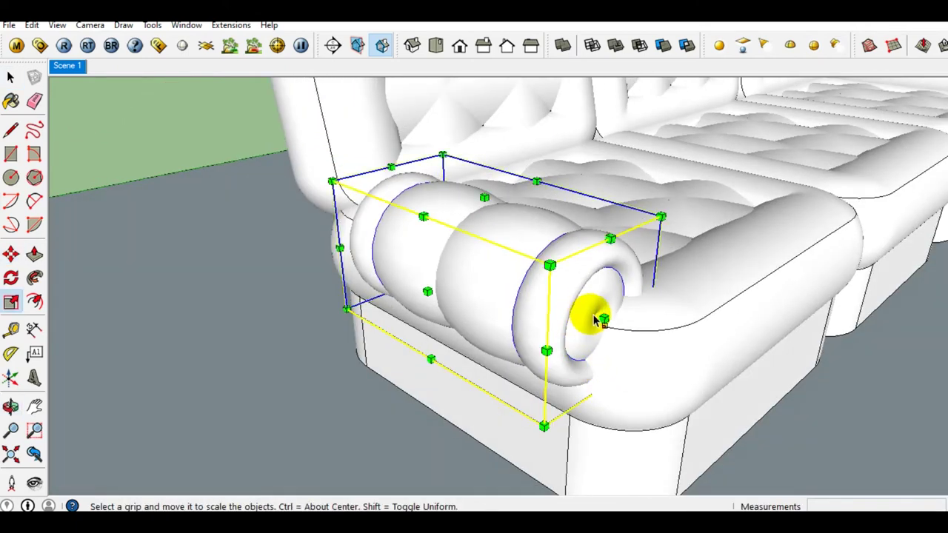
drag(604, 318, 617, 334)
mouse_move(618, 334)
middle_down()
mouse_move(711, 338)
mouse_move(570, 317)
mouse_move(662, 308)
mouse_move(613, 294)
middle_up()
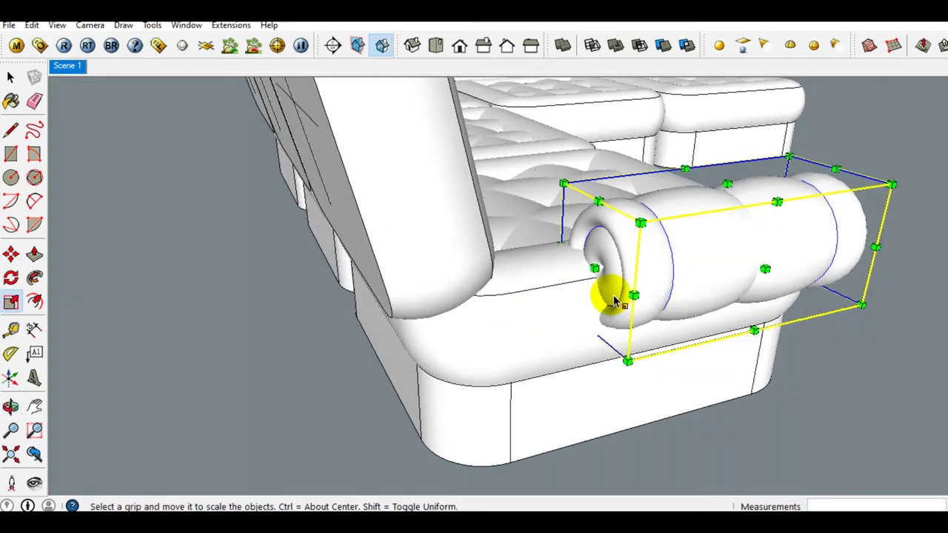
mouse_move(597, 263)
mouse_down()
mouse_move(498, 287)
mouse_move(533, 282)
mouse_up()
key(space)
middle_drag(603, 332, 554, 328)
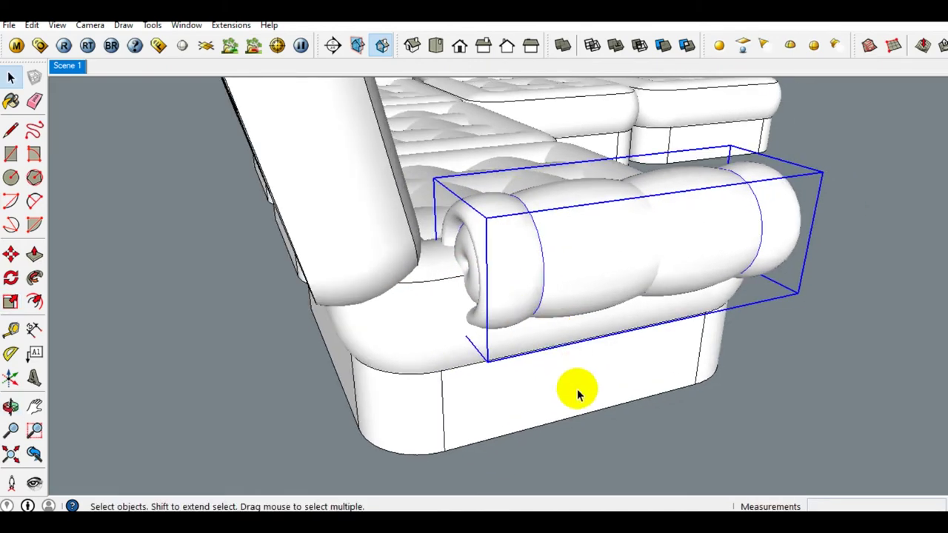
key(m)
click(658, 428)
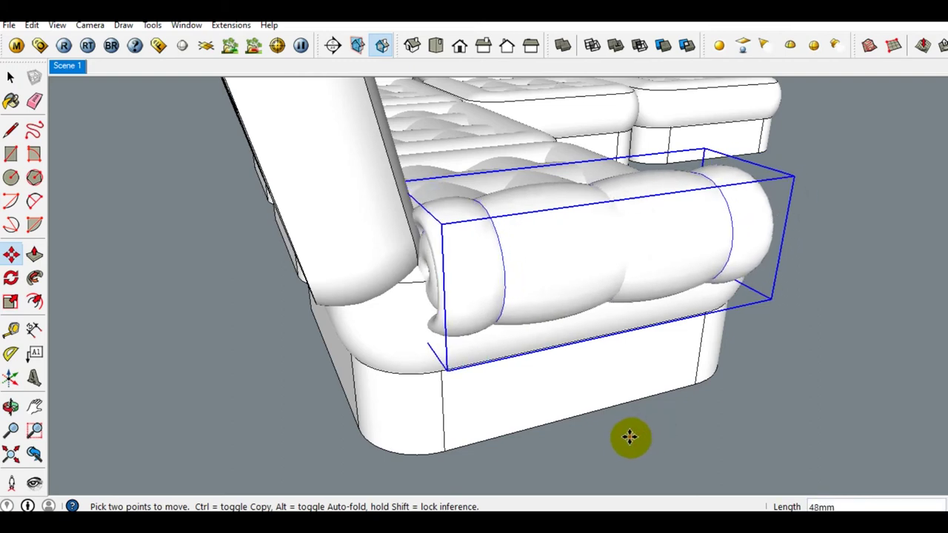
mouse_move(624, 437)
middle_down()
mouse_move(595, 402)
mouse_move(288, 370)
mouse_move(395, 402)
mouse_move(346, 260)
middle_up()
- Shrink the roll to sit on the arm, then select the armrest and right end seat
key(space)
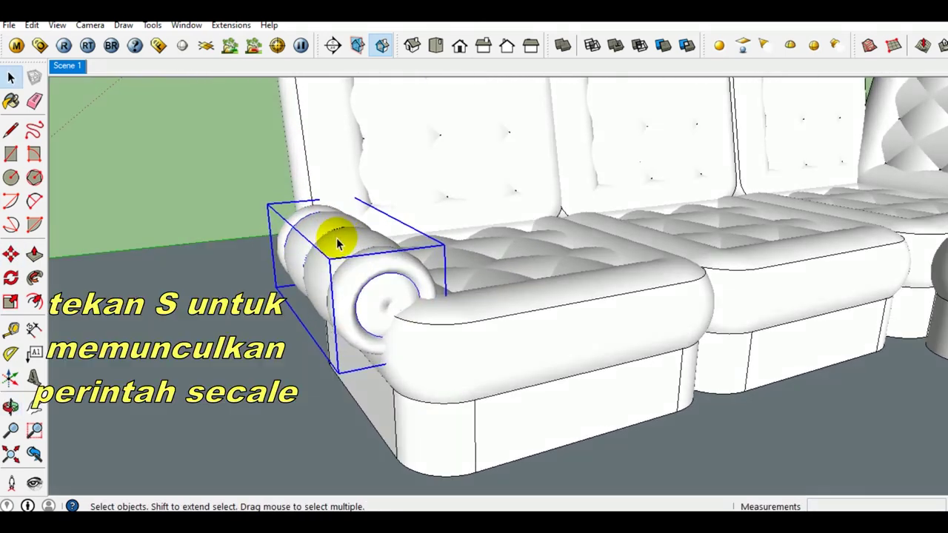
key(s)
key(space)
key(s)
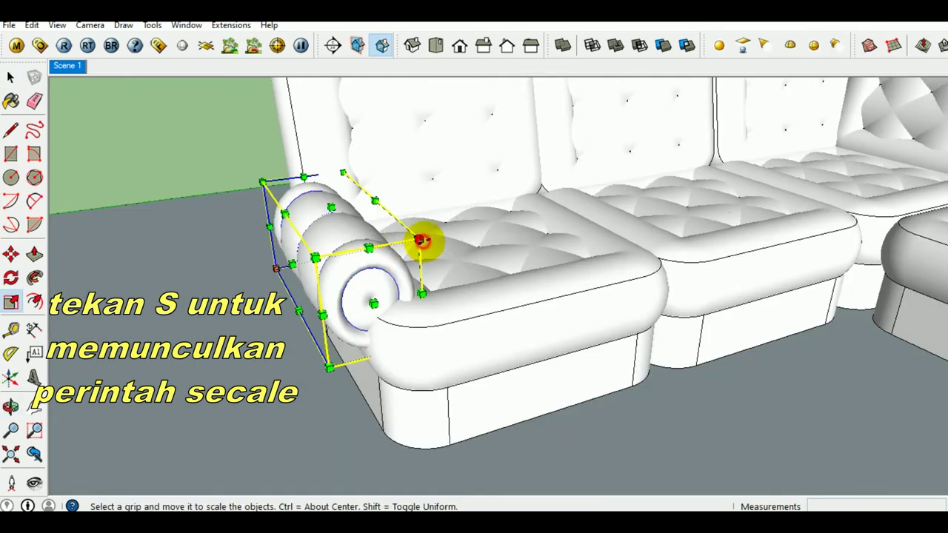
drag(419, 240, 440, 231)
key(space)
click(210, 114)
mouse_move(408, 296)
middle_down()
mouse_move(563, 248)
mouse_move(666, 265)
mouse_move(575, 321)
mouse_move(381, 318)
mouse_move(342, 284)
mouse_move(322, 286)
mouse_move(333, 313)
mouse_move(398, 271)
mouse_move(280, 291)
mouse_move(780, 377)
middle_up()
click(323, 286)
click(735, 350)
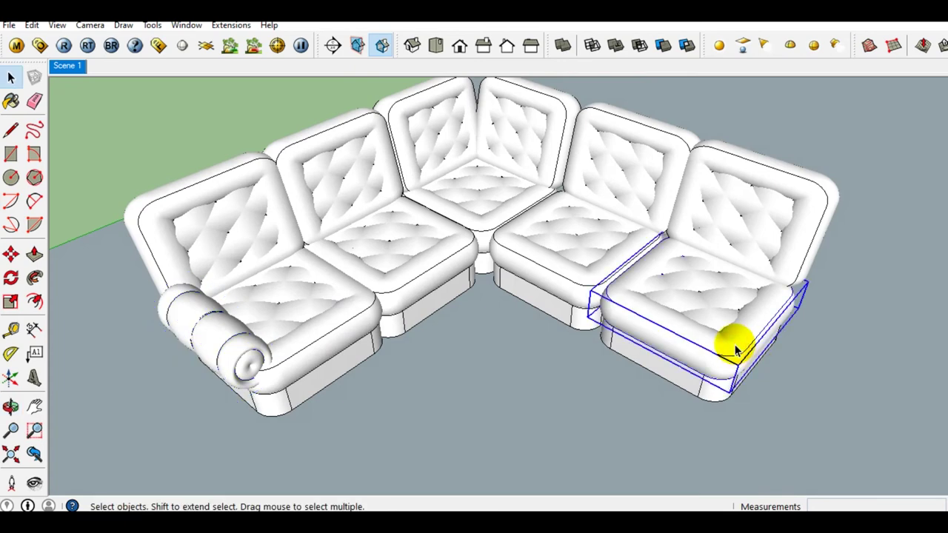
- Delete the right end seat, then select the left seat base with its armrest roll
key(Delete)
click(755, 232)
key(Delete)
click(734, 330)
key(Delete)
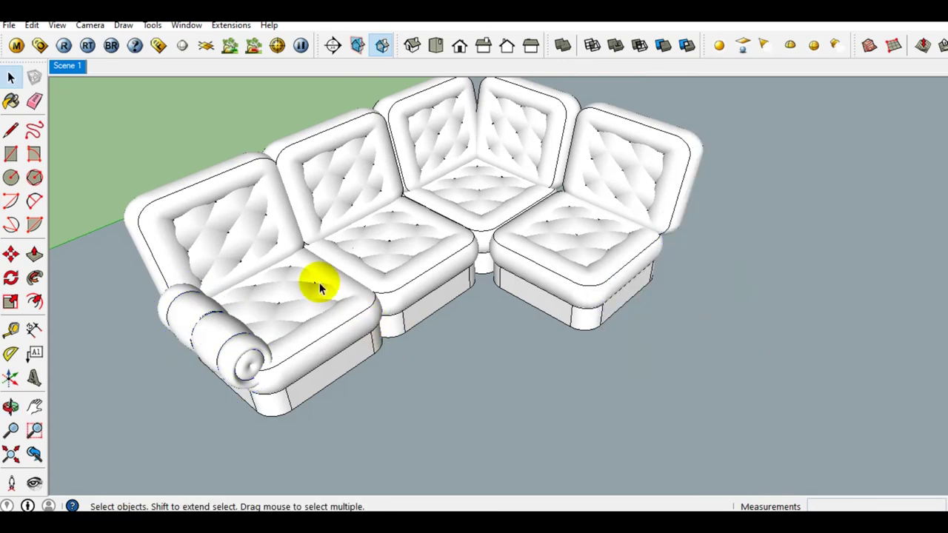
shift+click(273, 337)
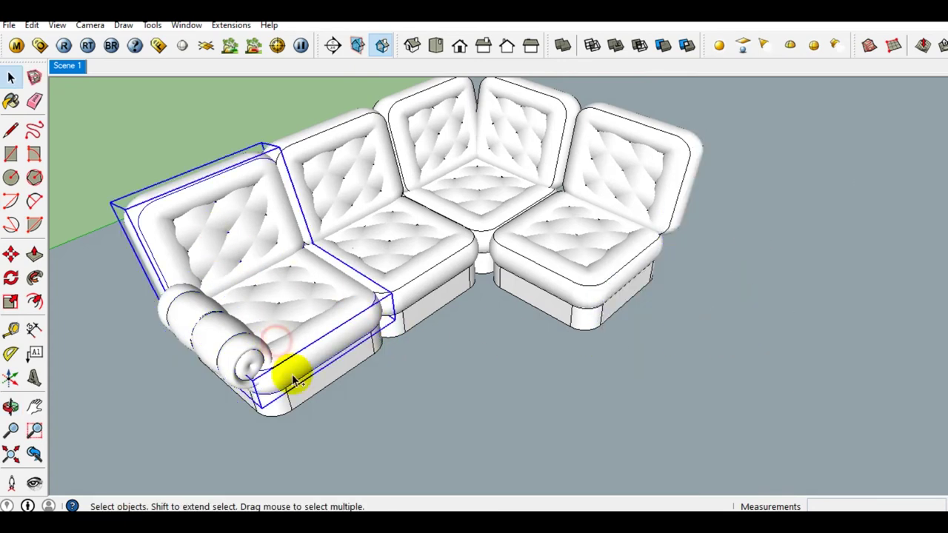
shift+click(231, 355)
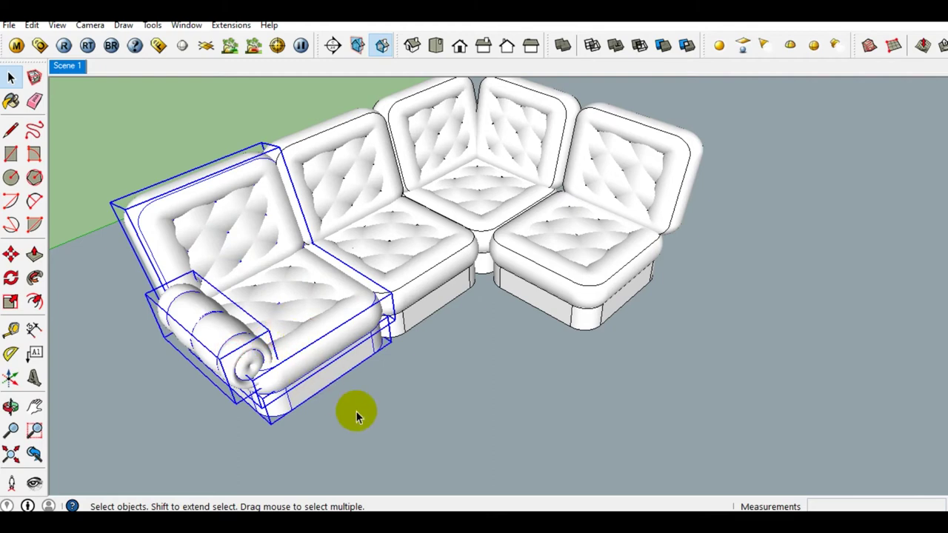
- Copy the armrested chair and place the copy in front of the sofa
key(m)
click(377, 391)
middle_drag(437, 445, 468, 391)
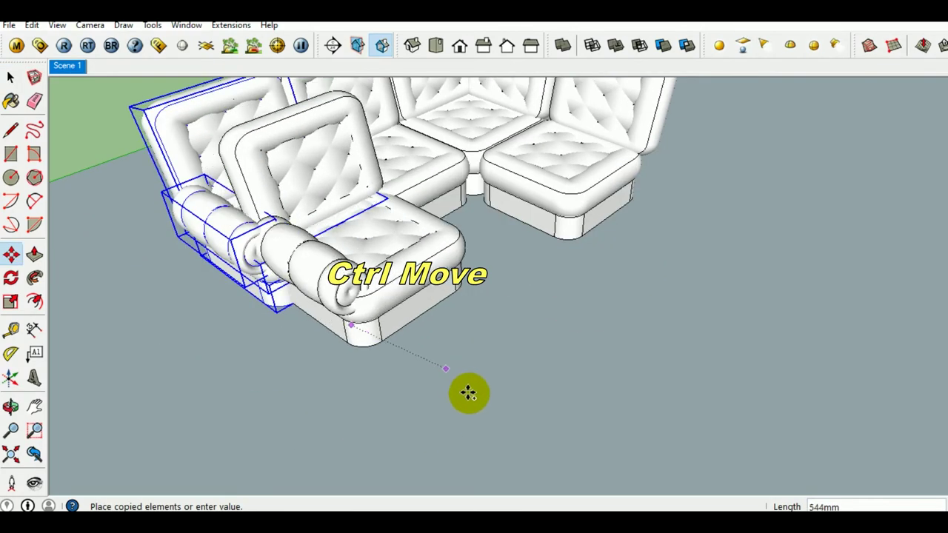
click(538, 444)
key(space)
middle_drag(497, 414, 493, 422)
- Rotate the chair copy a quarter turn (90°) about its base
key(q)
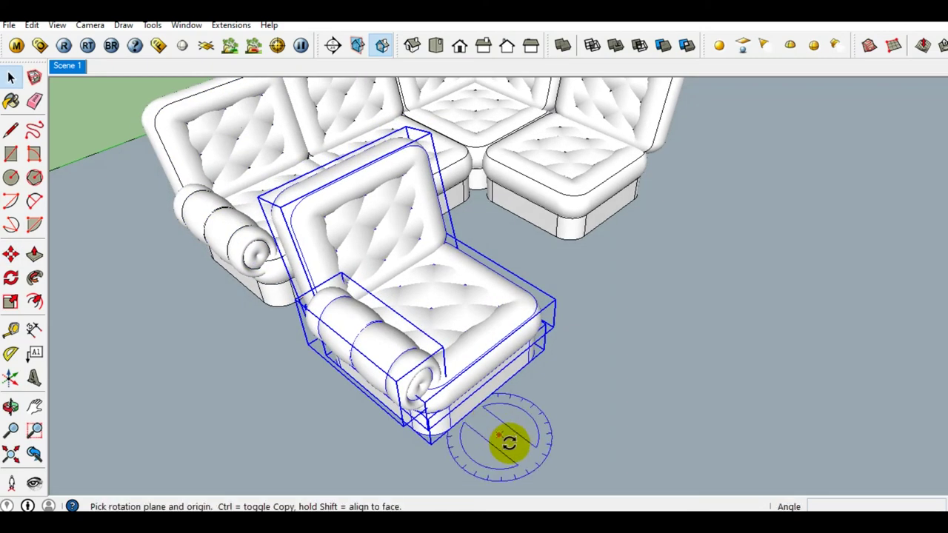
drag(508, 439, 516, 449)
click(509, 439)
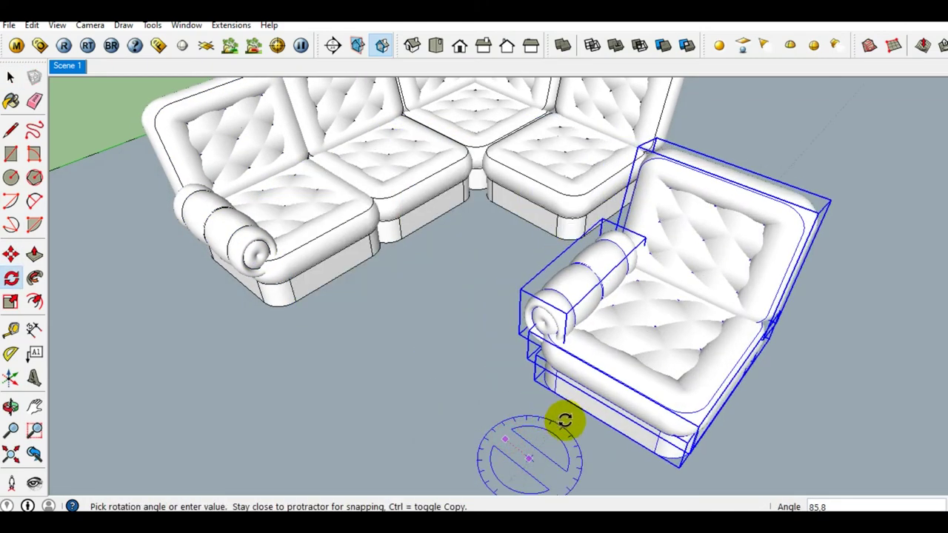
click(589, 433)
middle_drag(508, 402, 666, 419)
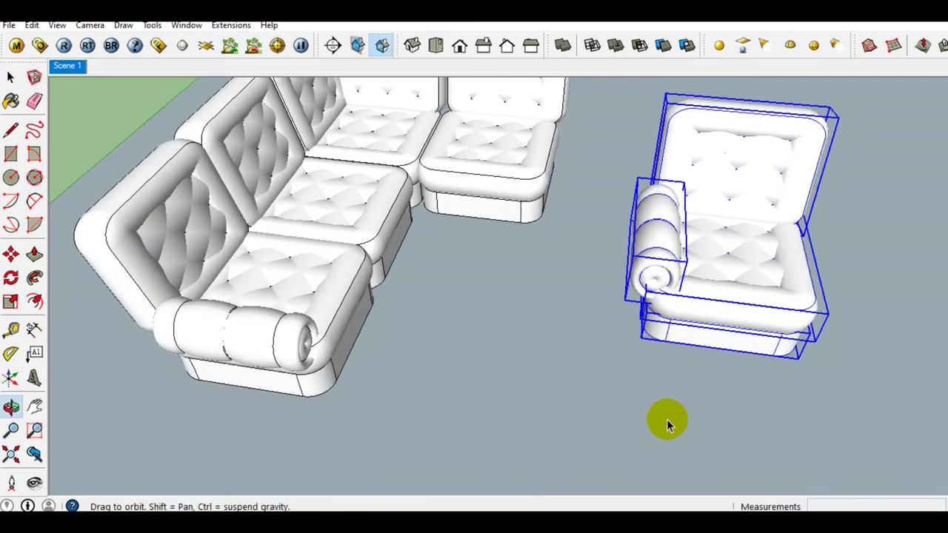
key(space)
scroll(636, 386, up, 3)
scroll(637, 386, down, 2)
scroll(637, 385, up, 4)
- Move the rotated chair flush against the last seat on the sofa's right side
key(m)
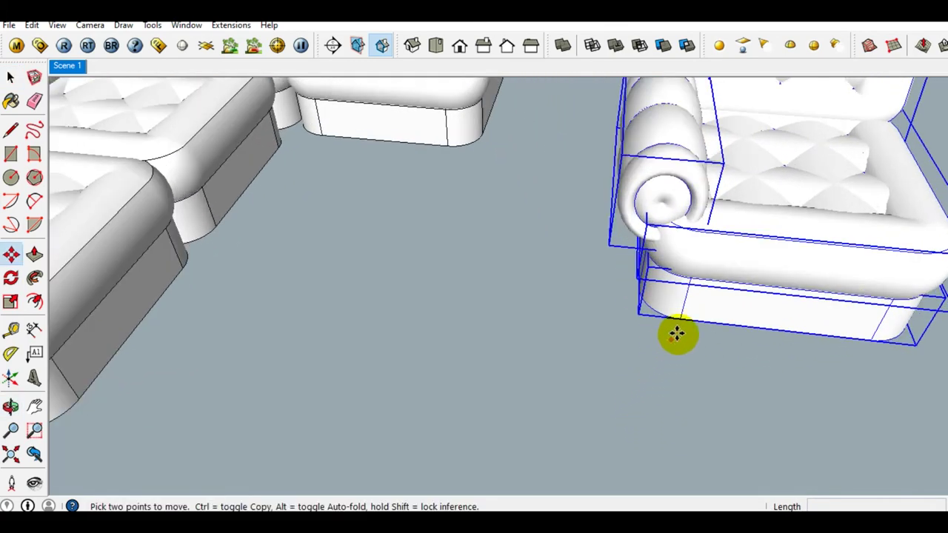
click(682, 319)
scroll(489, 143, up, 3)
middle_drag(488, 144, 491, 239)
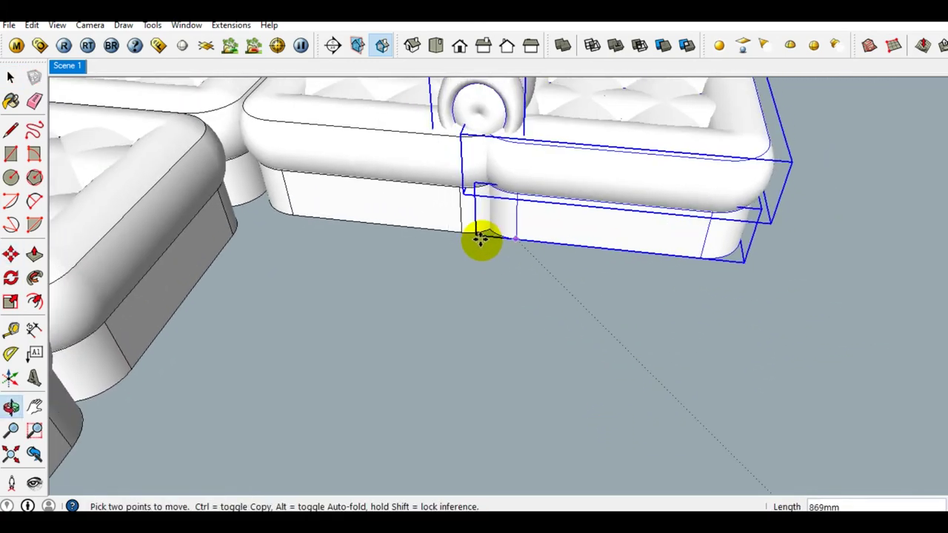
scroll(457, 219, up, 2)
click(456, 221)
click(420, 280)
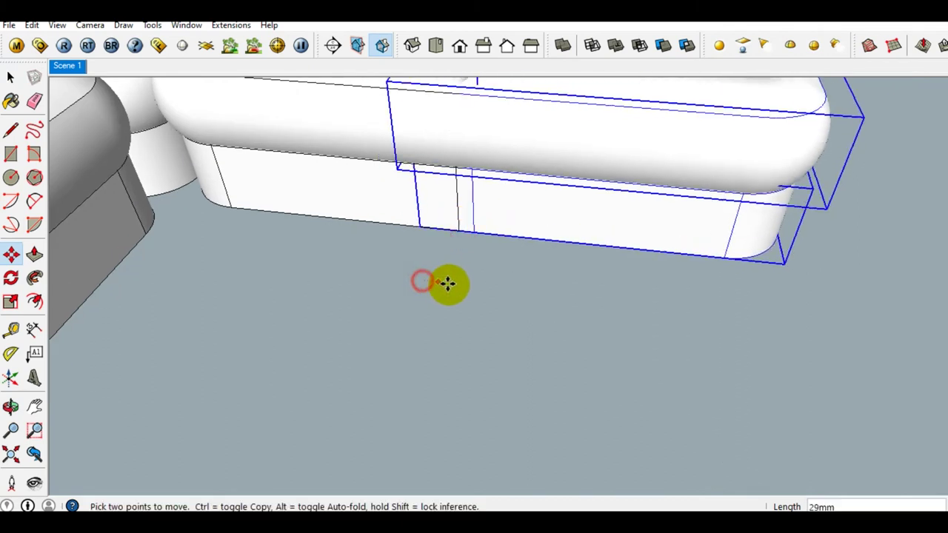
click(542, 297)
key(space)
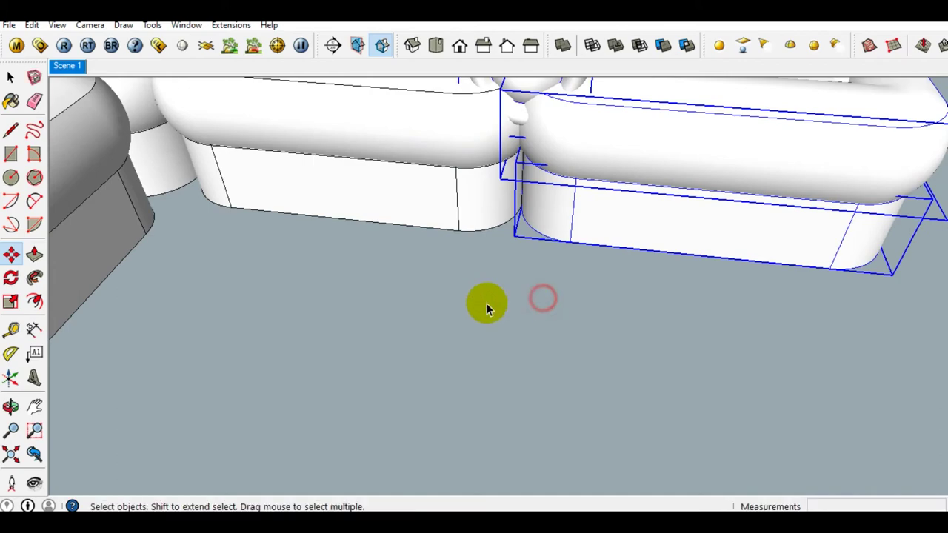
scroll(410, 281, down, 5)
scroll(411, 281, down, 5)
scroll(393, 250, up, 3)
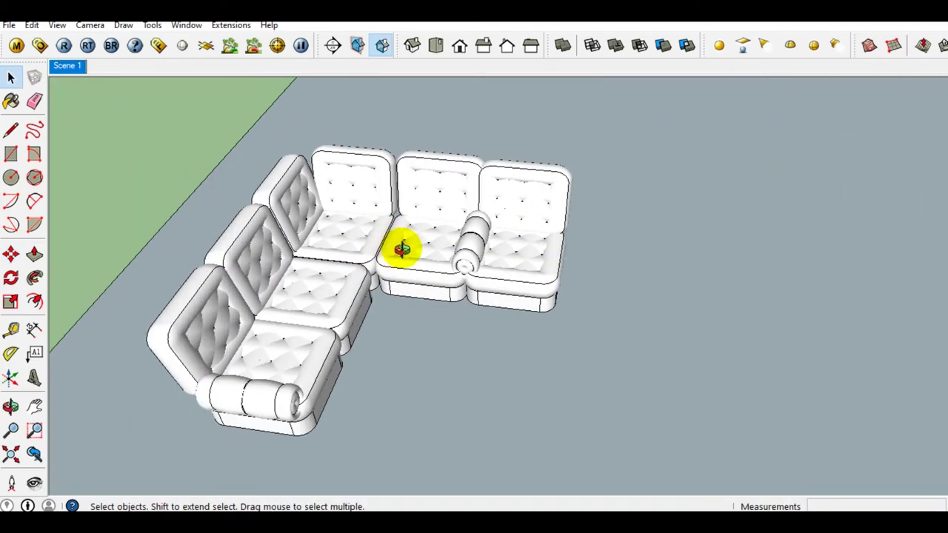
- Move the armrest roll from its corner to the sofa's outer right end
scroll(462, 249, up, 2)
scroll(461, 271, up, 2)
scroll(476, 307, up, 2)
scroll(450, 340, up, 2)
key(m)
scroll(444, 362, up, 2)
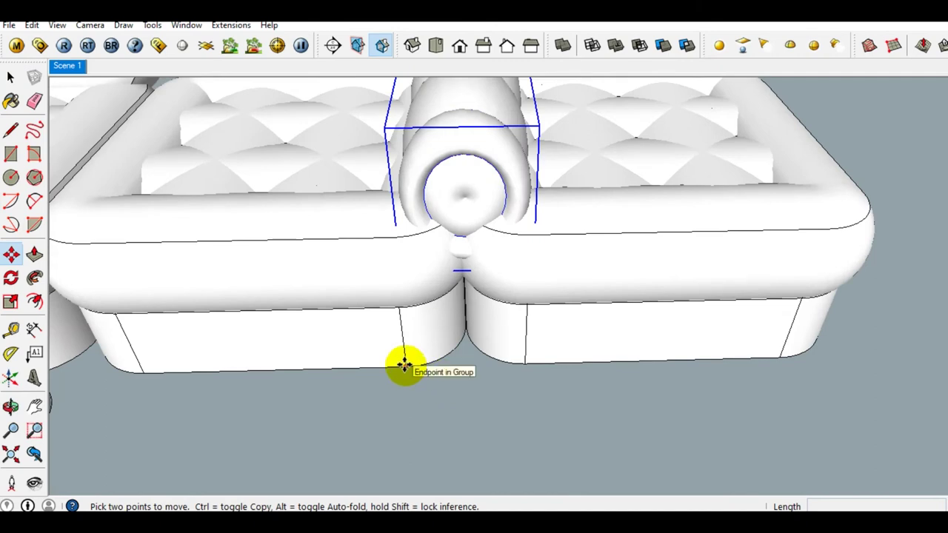
scroll(404, 364, up, 1)
scroll(403, 371, up, 1)
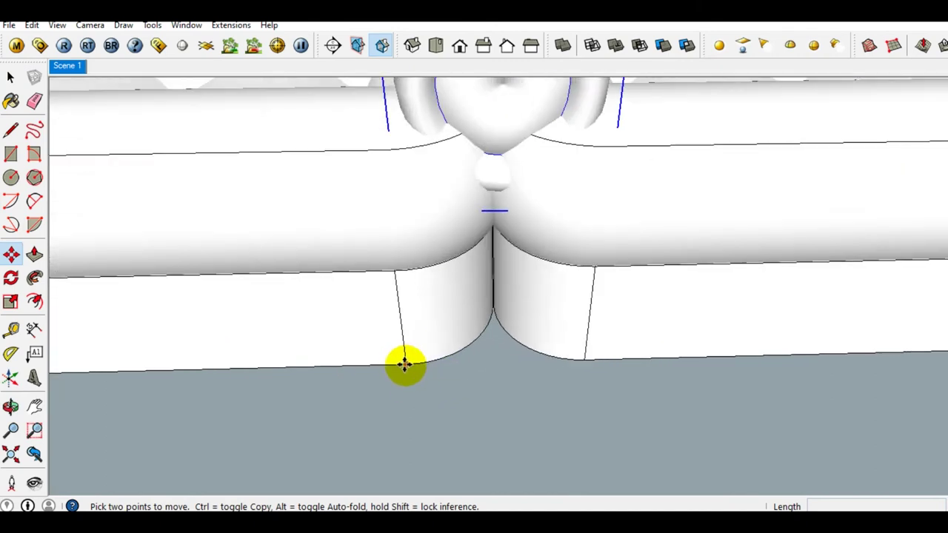
click(405, 365)
scroll(403, 364, down, 3)
scroll(403, 365, down, 2)
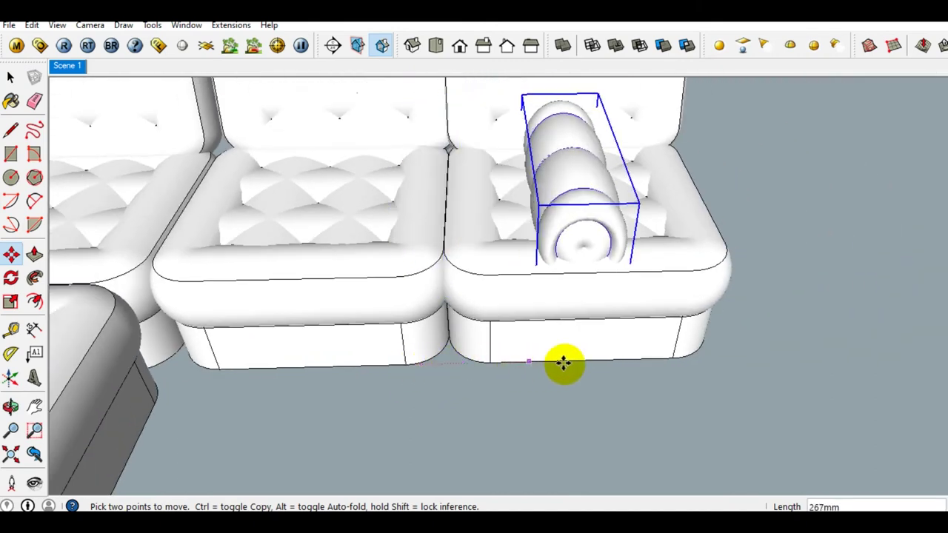
click(659, 360)
key(space)
- Orbit around the five-seat sectional to check both rolled armrests
scroll(514, 333, down, 2)
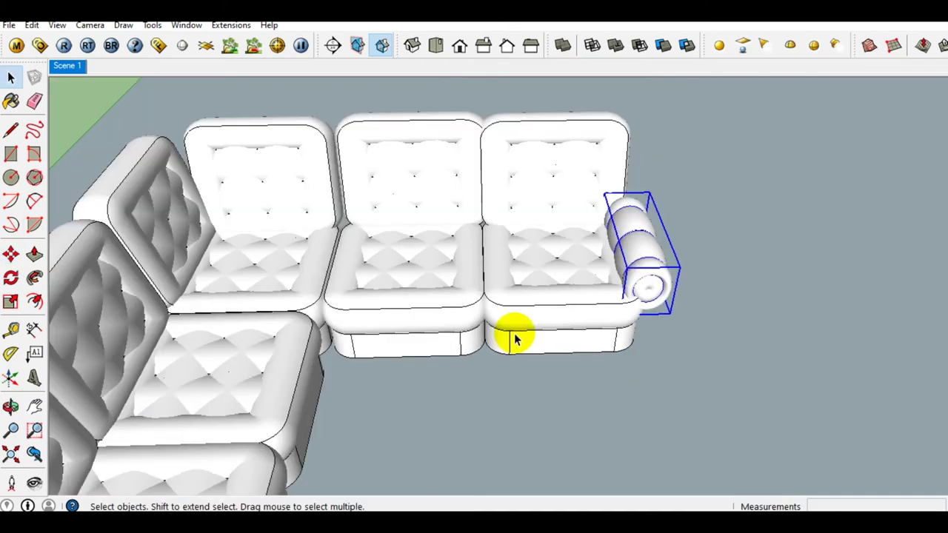
scroll(282, 261, down, 2)
middle_drag(322, 278, 201, 268)
scroll(387, 322, up, 3)
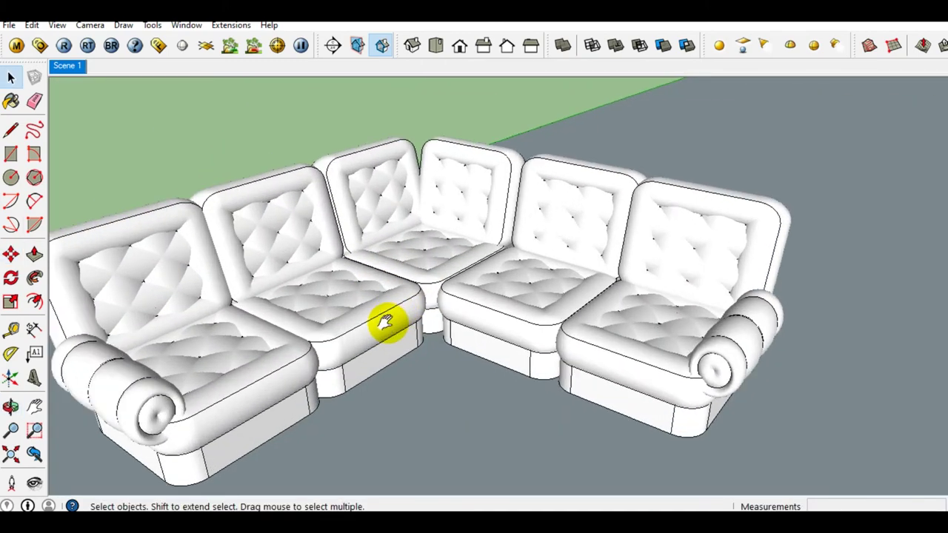
scroll(393, 293, up, 2)
middle_drag(393, 294, 253, 311)
scroll(408, 311, down, 3)
mouse_move(408, 311)
middle_down()
mouse_move(588, 323)
mouse_move(464, 339)
middle_up()
scroll(310, 339, up, 3)
scroll(310, 338, up, 2)
mouse_move(375, 360)
middle_down()
mouse_move(440, 349)
mouse_move(390, 312)
middle_up()
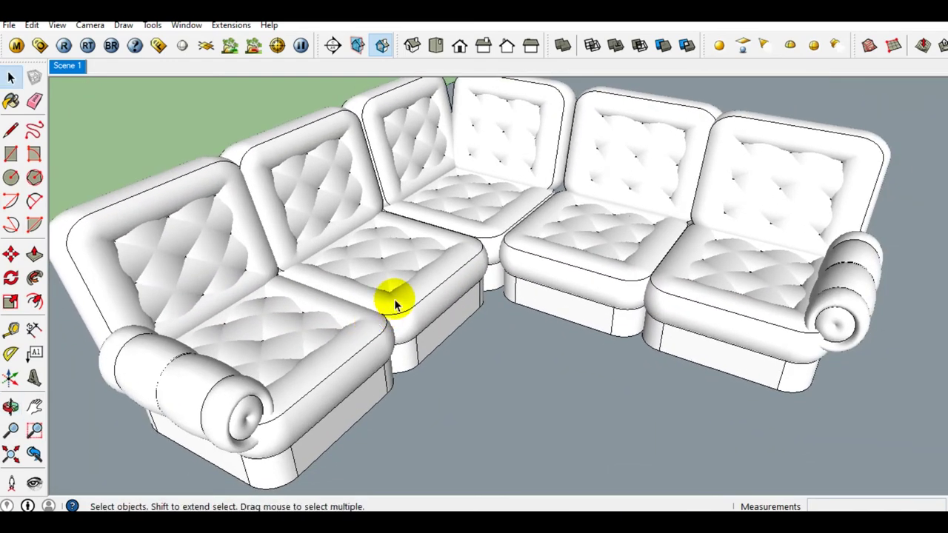
- Load the Carpet and Textiles materials in the Paint Bucket (B)
key(b)
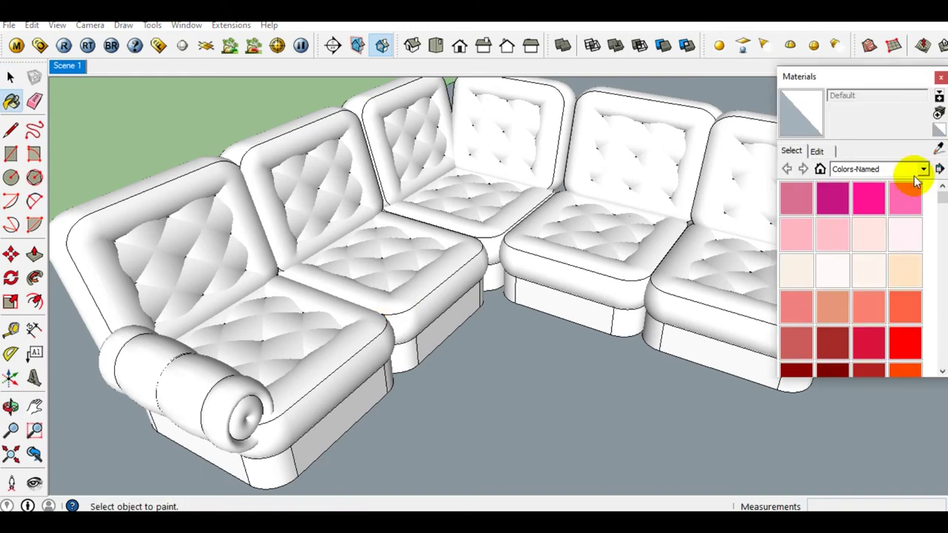
click(918, 172)
scroll(871, 274, up, 1)
click(871, 241)
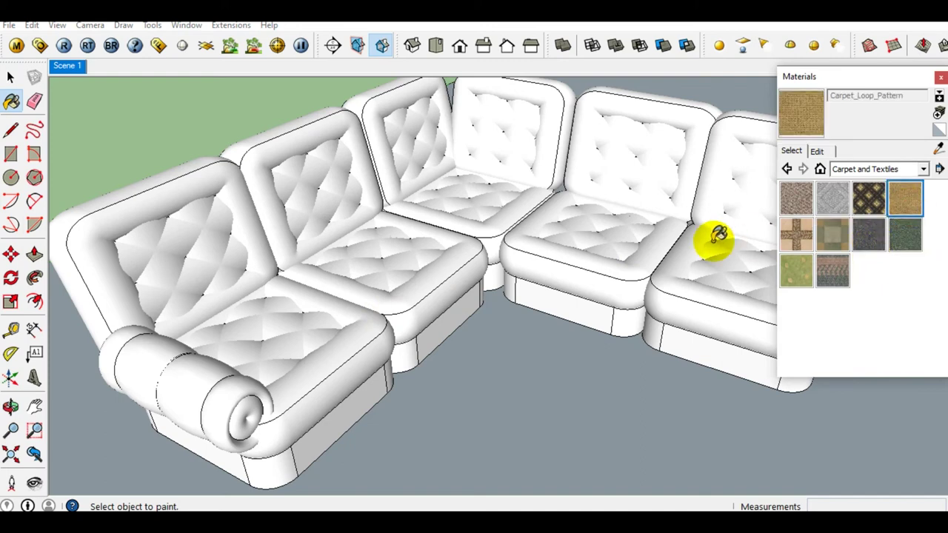
- Paint the five seat cushions, left armrest roll, left base and left backrest in Carpet_Loop_Pattern
click(662, 247)
click(614, 253)
click(461, 216)
click(406, 289)
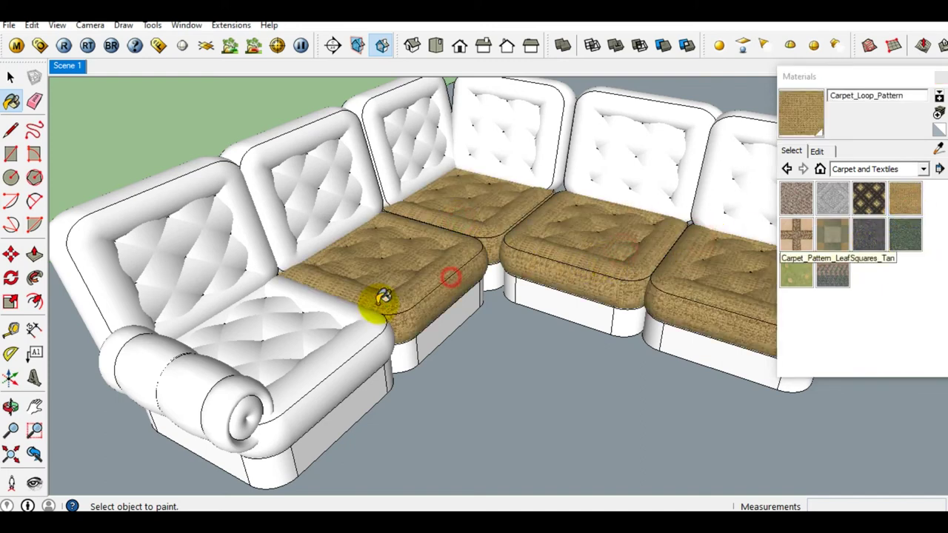
click(328, 343)
click(212, 402)
click(307, 431)
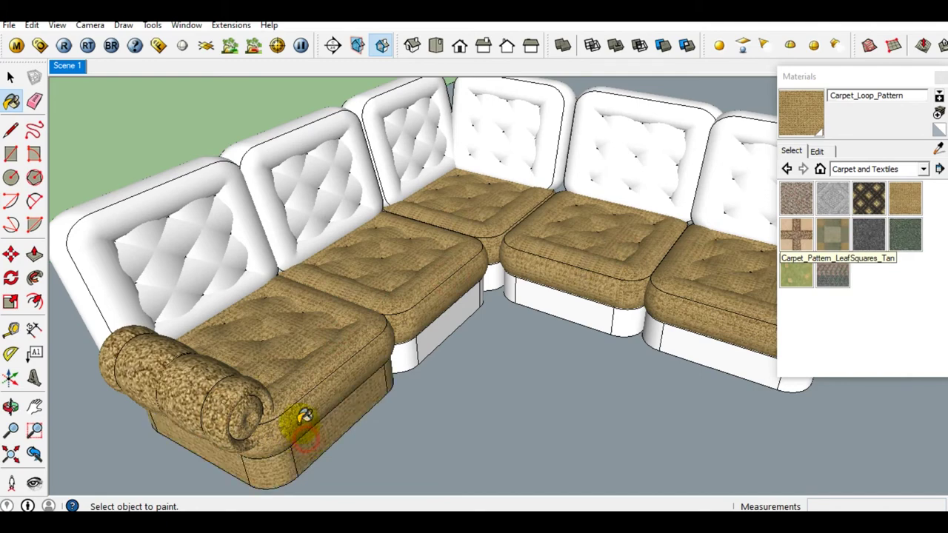
click(194, 294)
- Paint the remaining five backrests and the right armrest roll with the carpet fabric
middle_drag(250, 288, 180, 370)
click(232, 275)
click(325, 222)
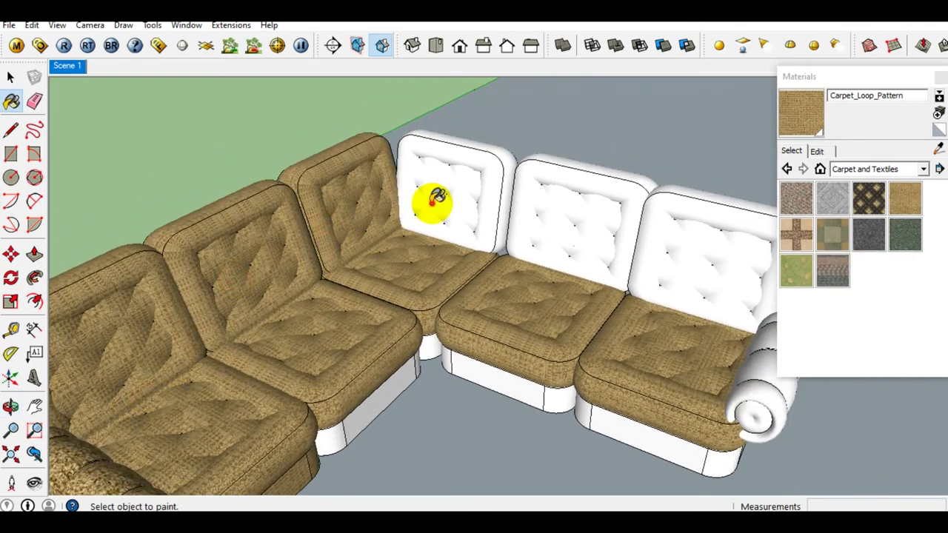
click(436, 199)
scroll(481, 222, down, 3)
click(559, 222)
click(678, 248)
click(720, 347)
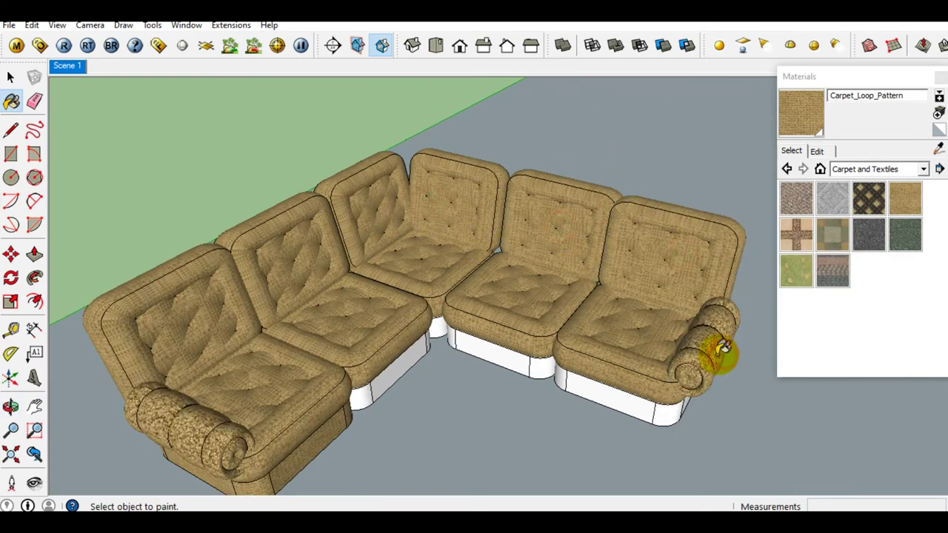
- Paint the two remaining white bases under the middle and left seats
scroll(714, 355, up, 3)
middle_drag(708, 360, 656, 360)
scroll(368, 382, down, 2)
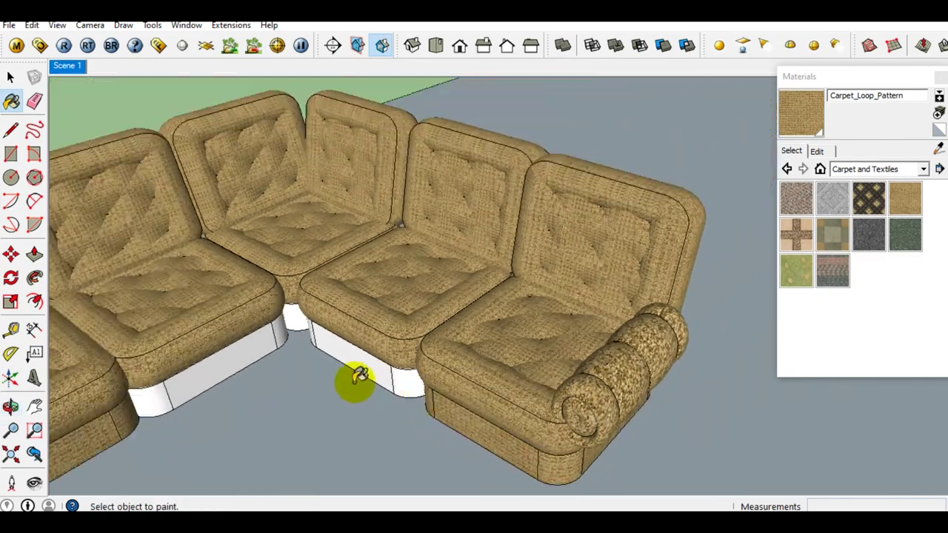
click(360, 354)
click(259, 354)
mouse_move(259, 354)
middle_down()
mouse_move(363, 318)
mouse_move(281, 309)
mouse_move(404, 317)
middle_up()
key(space)
- Open the front seat cushion for editing and clear its edge selection
scroll(286, 399, up, 3)
middle_drag(285, 399, 319, 341)
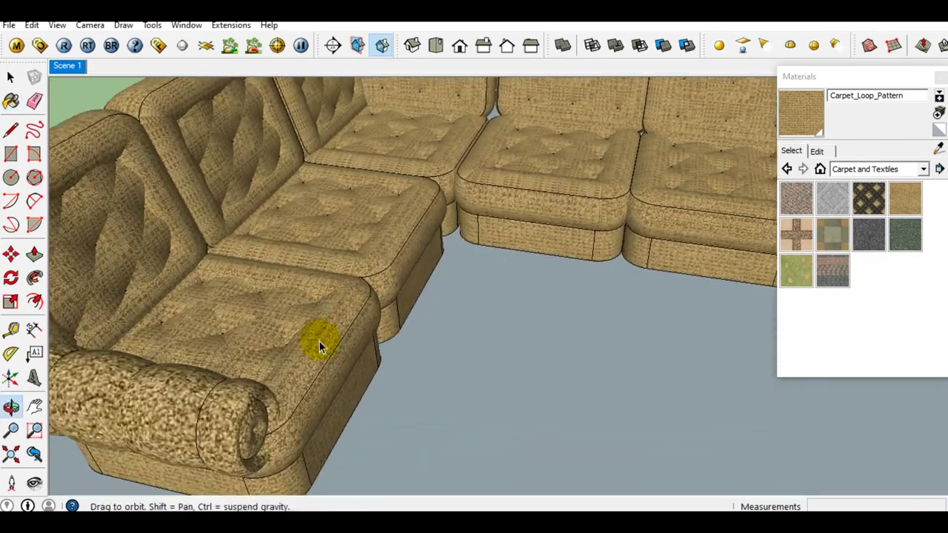
scroll(289, 412, up, 2)
mouse_move(290, 412)
middle_down()
mouse_move(254, 391)
mouse_move(262, 382)
mouse_move(186, 381)
mouse_move(229, 330)
mouse_move(287, 354)
middle_up()
click(254, 393)
double_click(254, 392)
key(Escape)
key(e)
scroll(288, 354, up, 1)
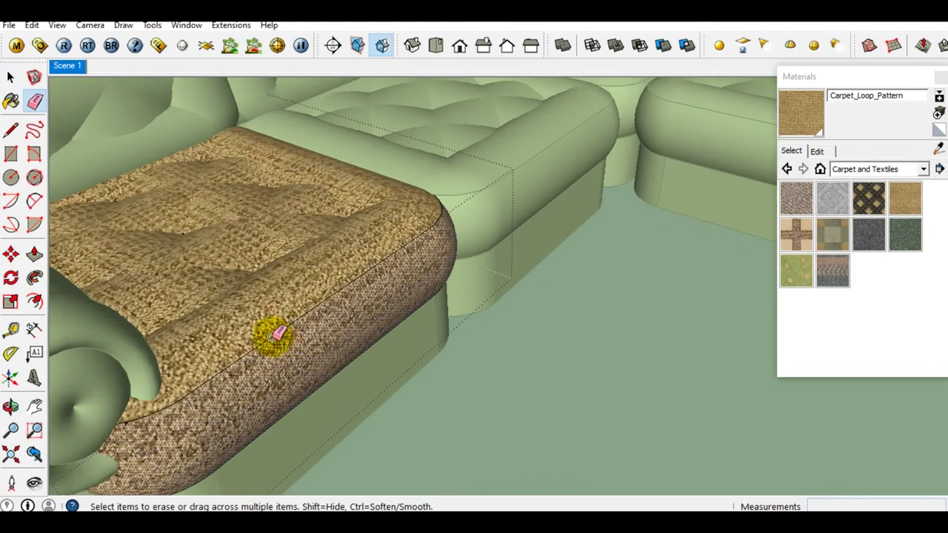
- Soften the front and middle seat cushions' edges at about 50.4°
scroll(255, 352, down, 1)
key(space)
triple_click(255, 353)
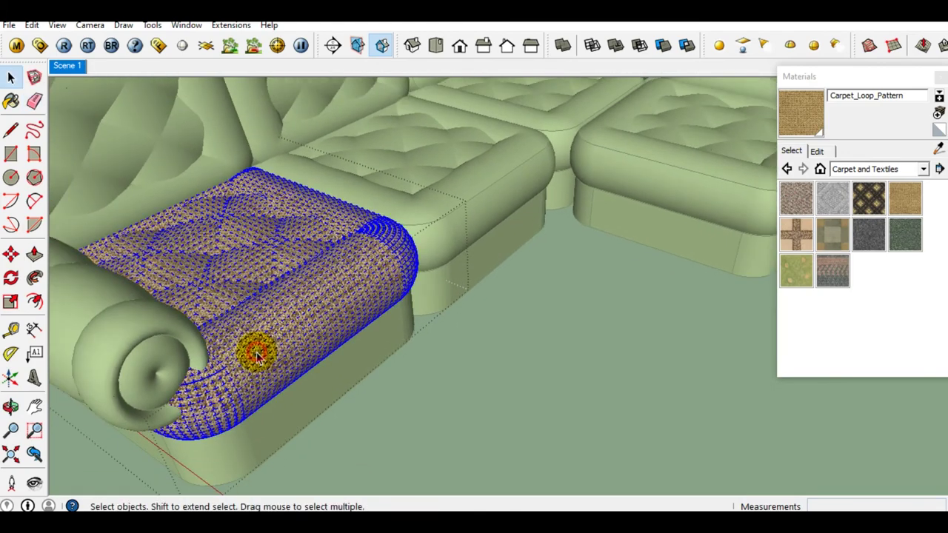
right_click(363, 295)
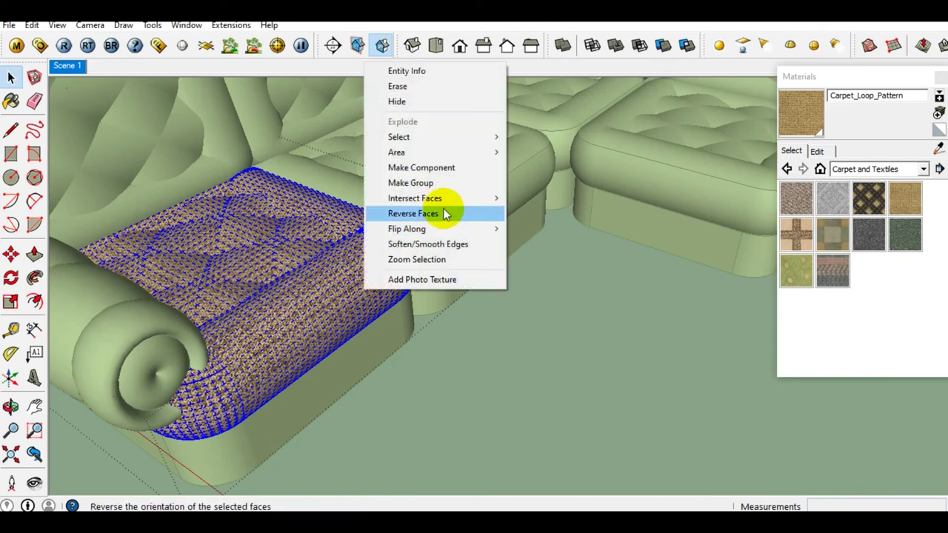
click(423, 245)
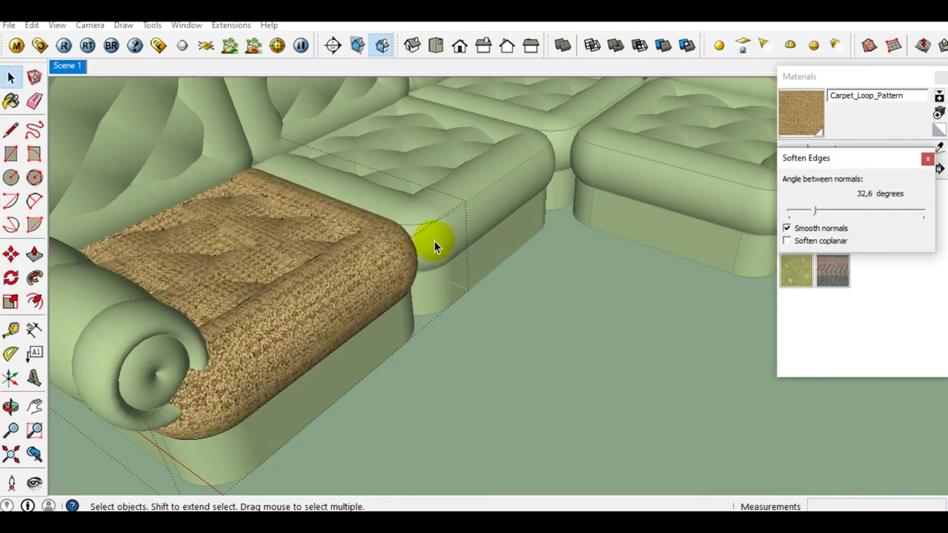
drag(813, 213, 820, 212)
middle_drag(338, 282, 412, 241)
click(413, 243)
drag(820, 212, 823, 213)
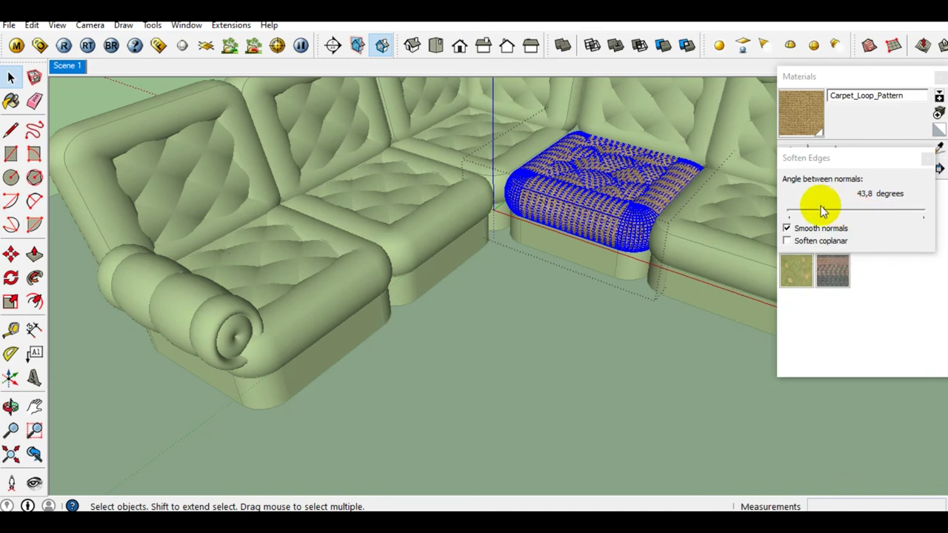
drag(821, 208, 828, 211)
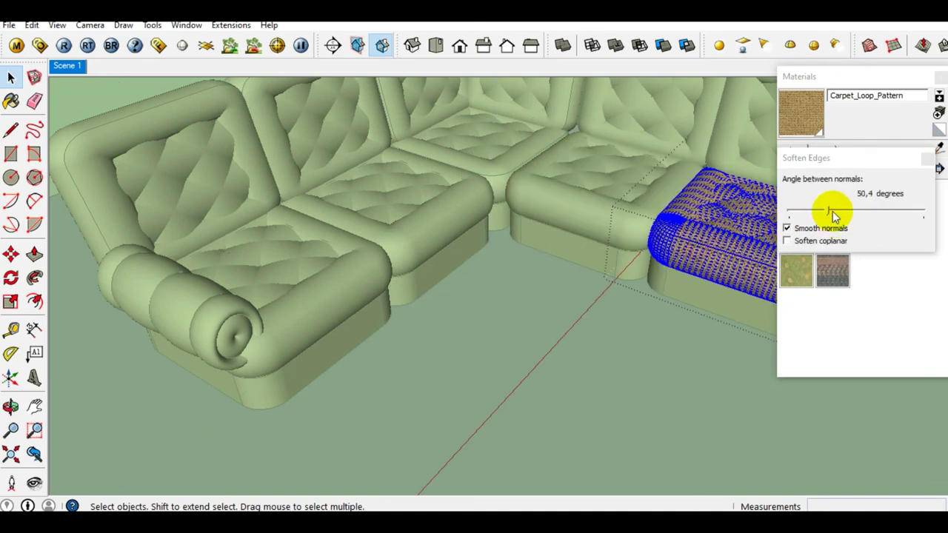
drag(827, 211, 829, 211)
- Soften the corner cushion and the left armrest roll edges, the roll at 53.2°
click(488, 182)
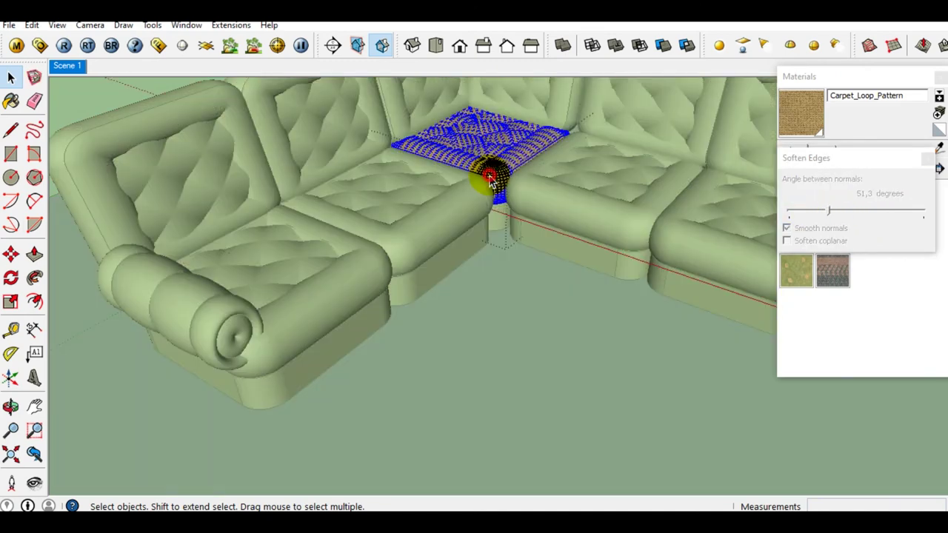
drag(826, 211, 826, 211)
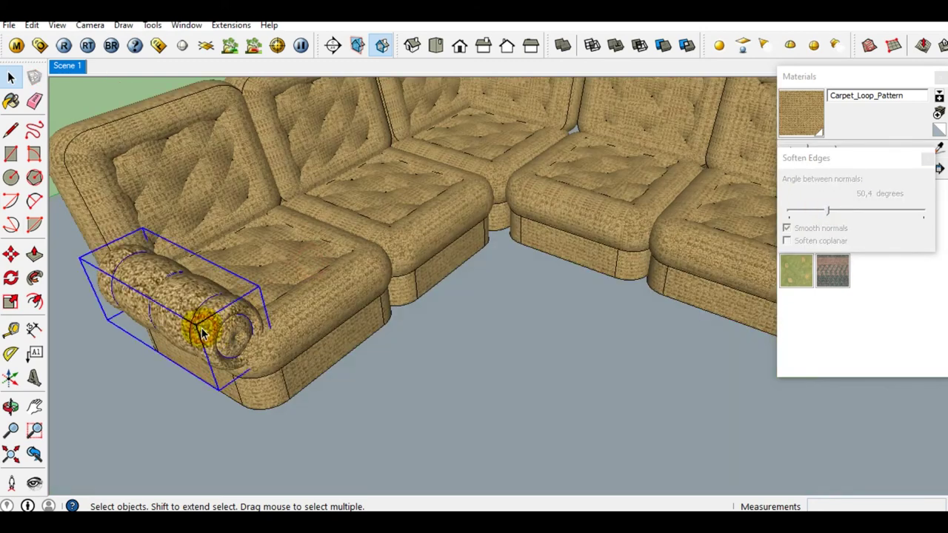
triple_click(201, 333)
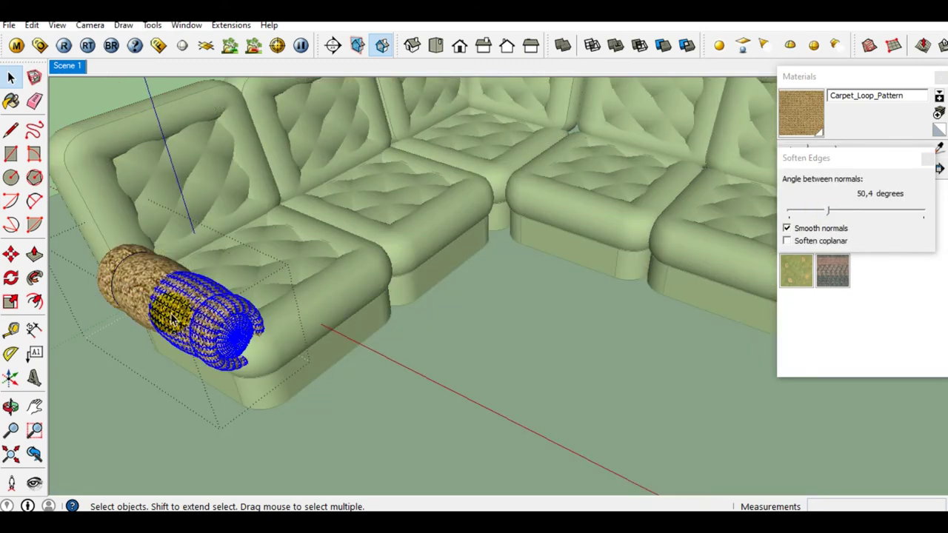
click(185, 318)
click(260, 362)
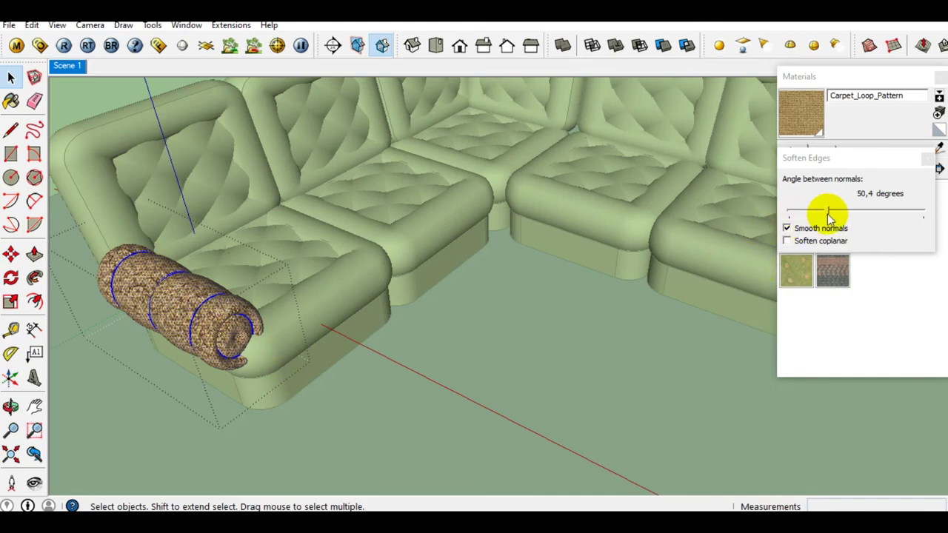
drag(827, 214, 831, 214)
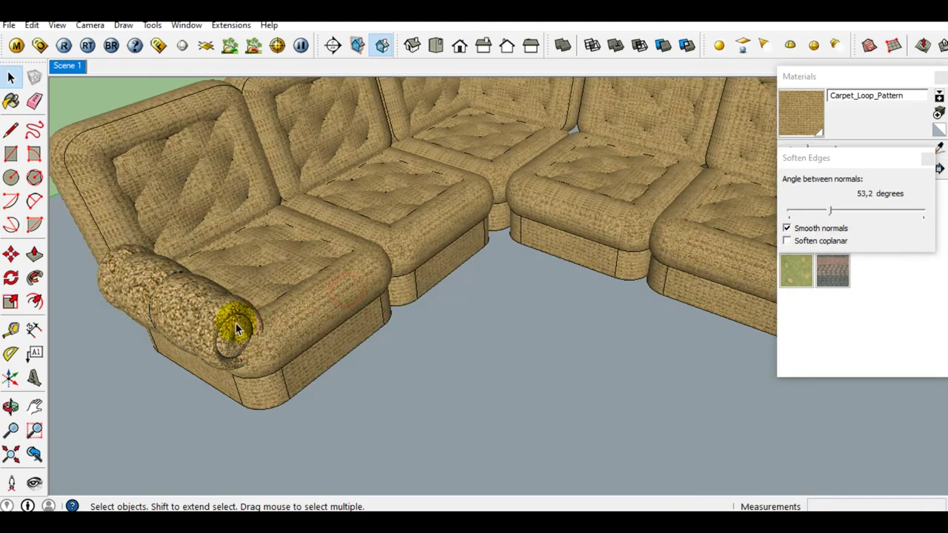
middle_drag(236, 323, 232, 292)
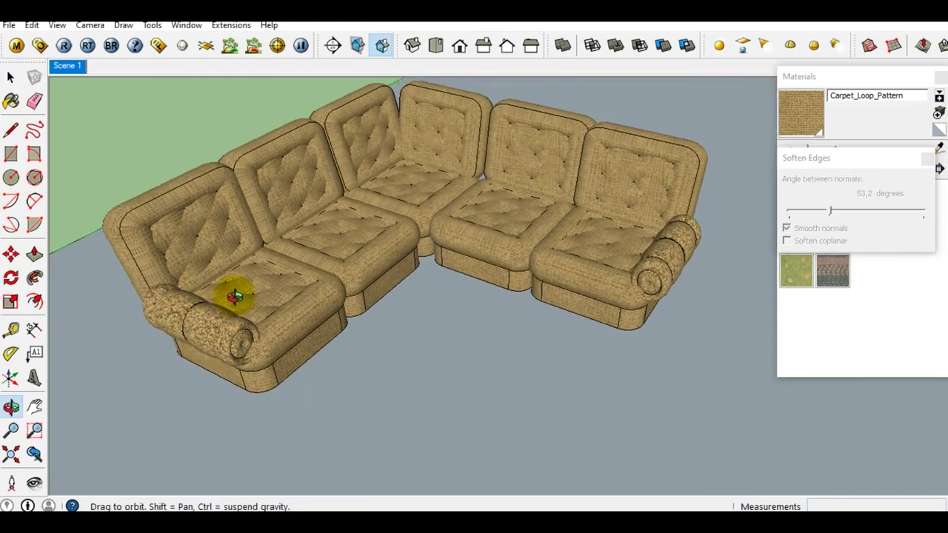
- Soften the right armrest roll's edges to about 53–54 degrees
scroll(659, 251, up, 3)
click(670, 259)
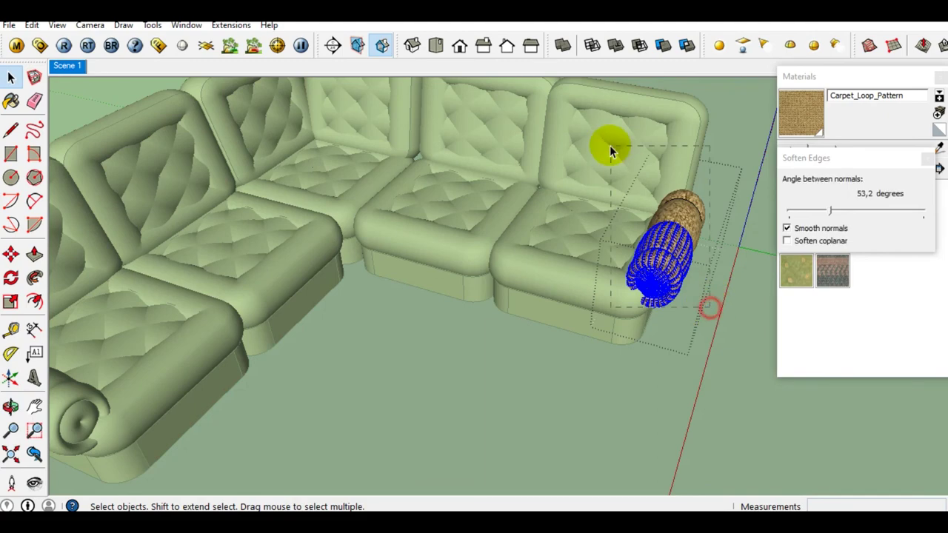
middle_drag(609, 151, 758, 237)
drag(831, 213, 832, 212)
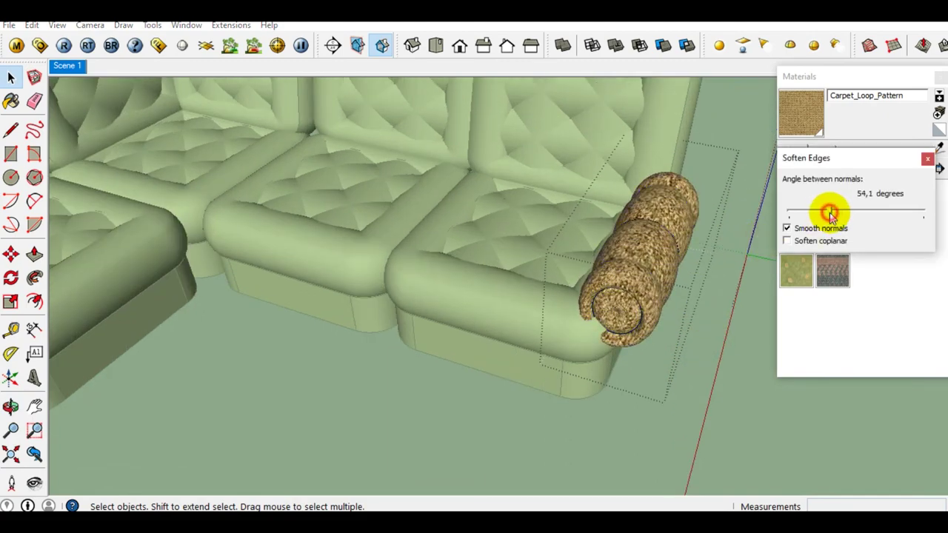
scroll(599, 277, down, 3)
middle_drag(603, 282, 605, 291)
- Open the armchair section and soften its backrest edges
mouse_move(510, 256)
middle_down()
mouse_move(259, 244)
mouse_move(455, 244)
mouse_move(313, 212)
mouse_move(479, 259)
mouse_move(282, 267)
middle_up()
click(282, 268)
double_click(281, 279)
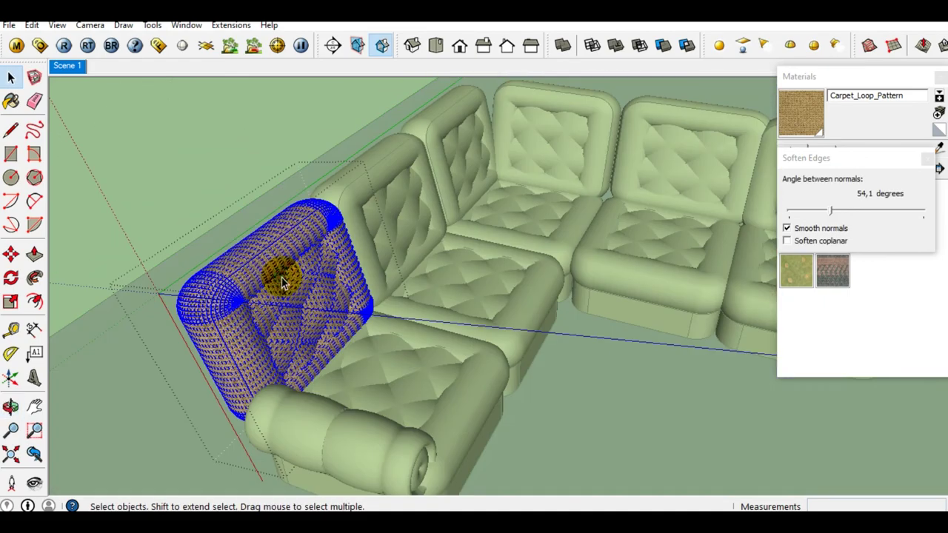
drag(829, 213, 827, 213)
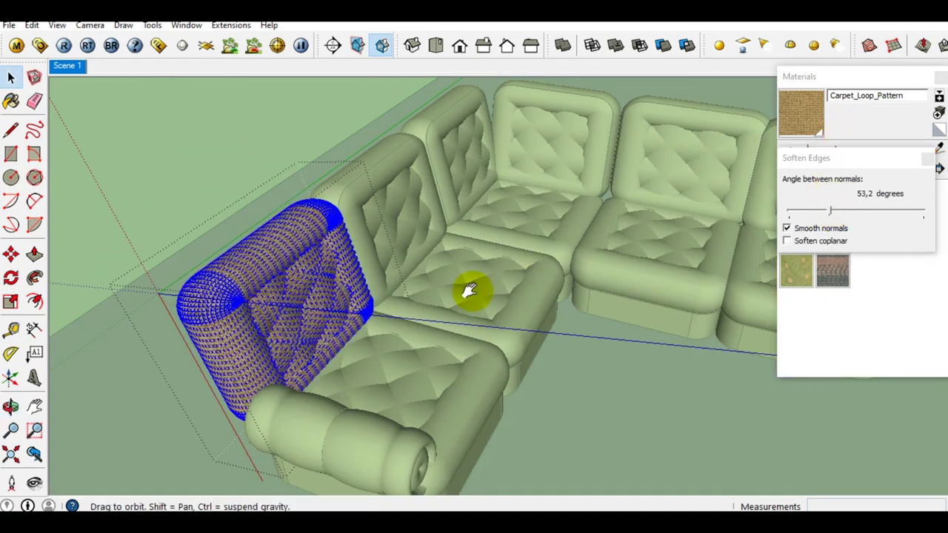
- Select the whole tufted back cushion and soften its edges to about 54 degrees
middle_drag(469, 290, 372, 281)
scroll(348, 274, up, 3)
triple_click(341, 271)
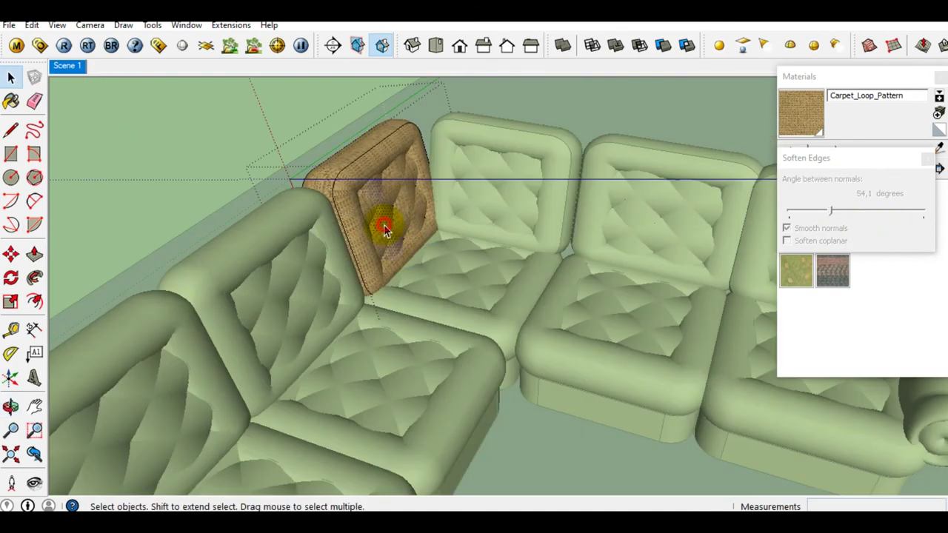
triple_click(384, 229)
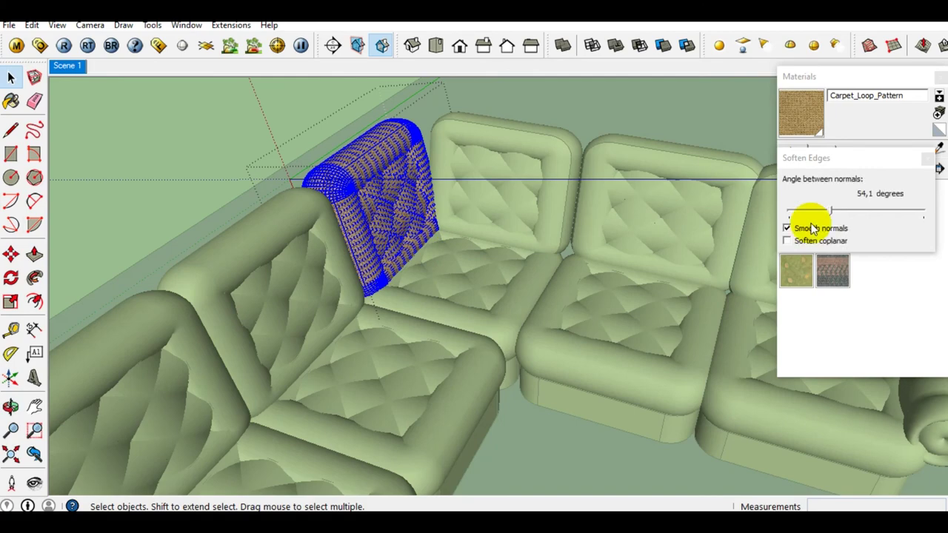
drag(829, 213, 833, 212)
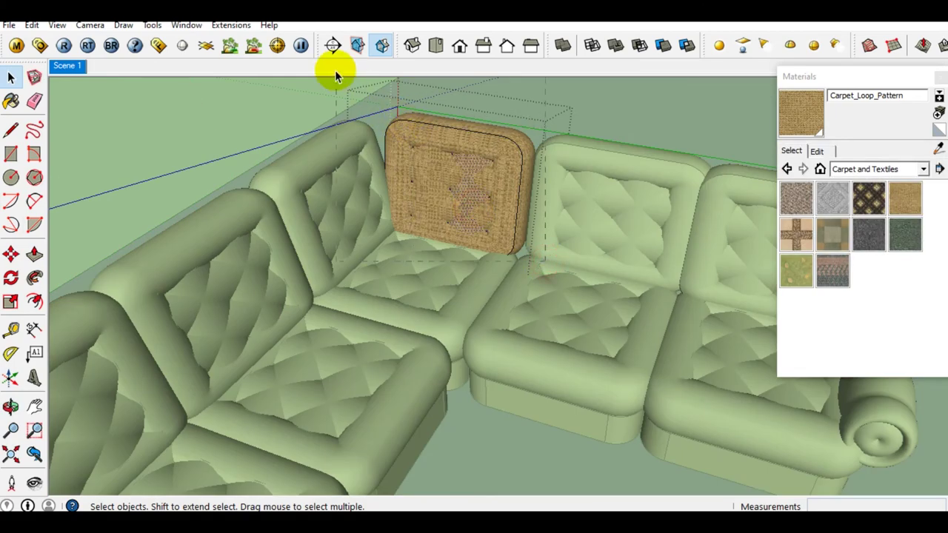
- Soften the first plain back cushion at 55,0 degrees with Smooth normals
click(451, 185)
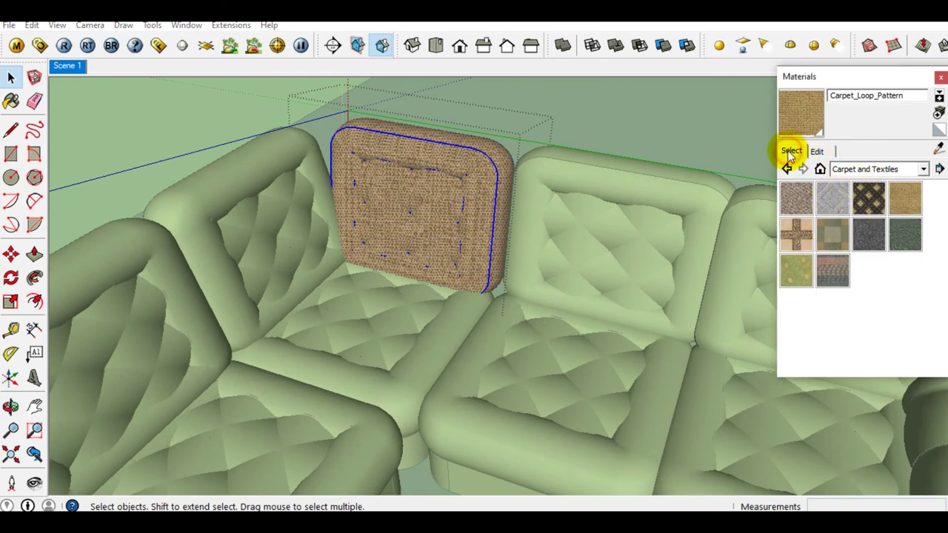
click(848, 84)
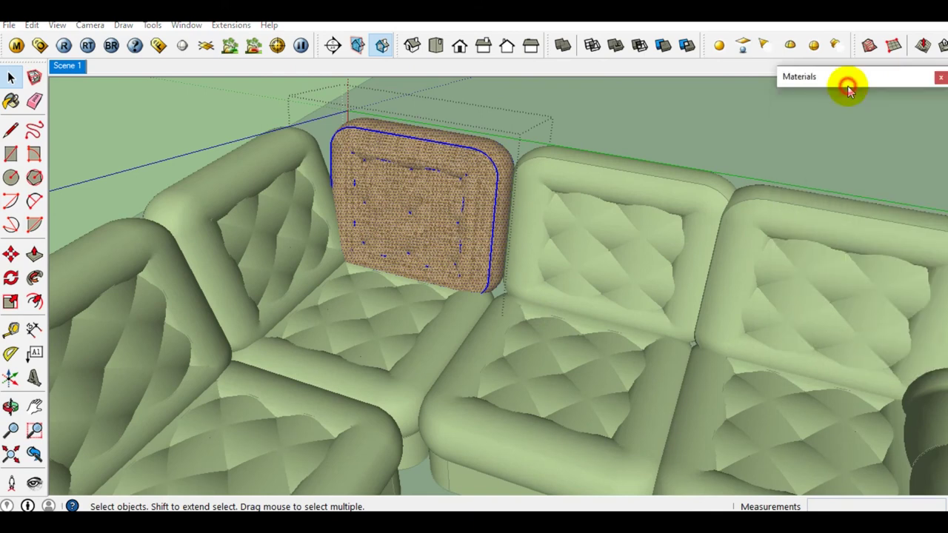
right_click(451, 196)
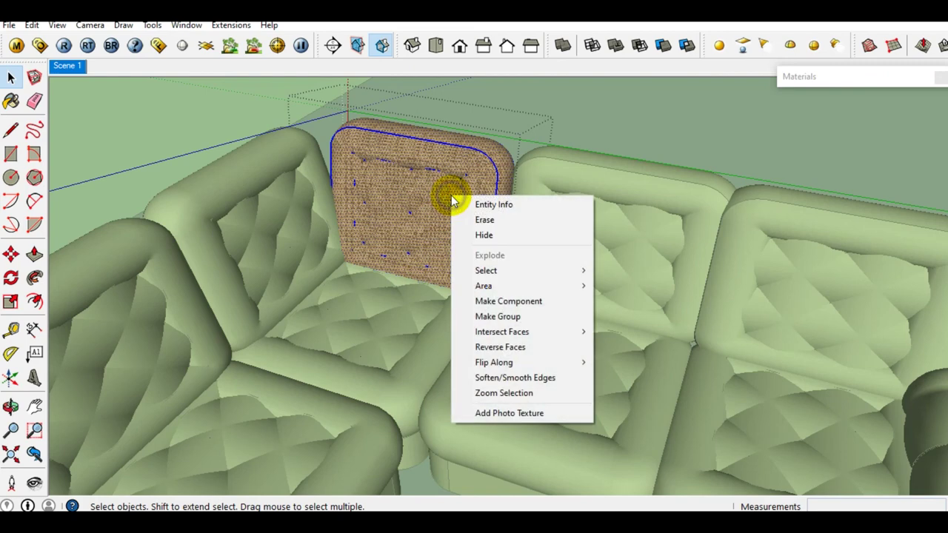
click(511, 379)
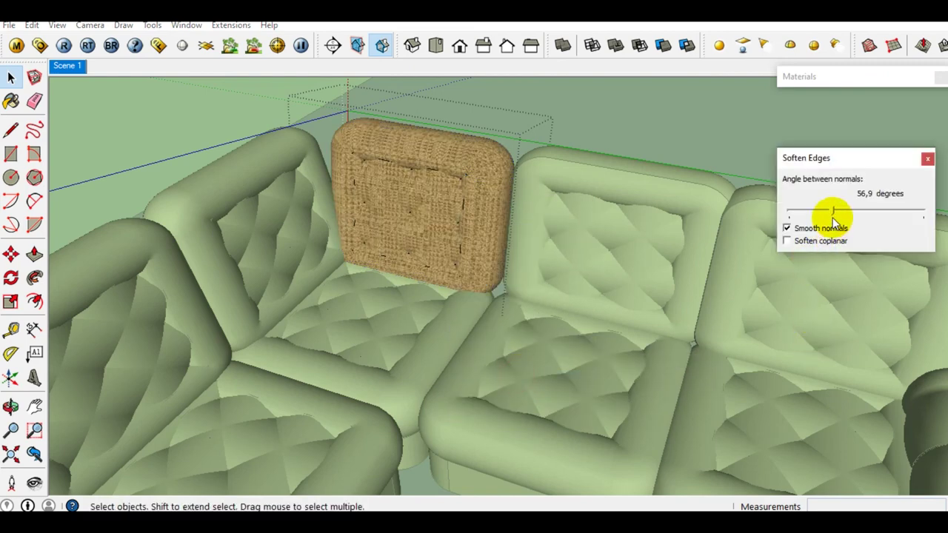
mouse_move(511, 285)
middle_down()
mouse_move(480, 317)
mouse_move(755, 236)
middle_up()
click(756, 236)
click(807, 158)
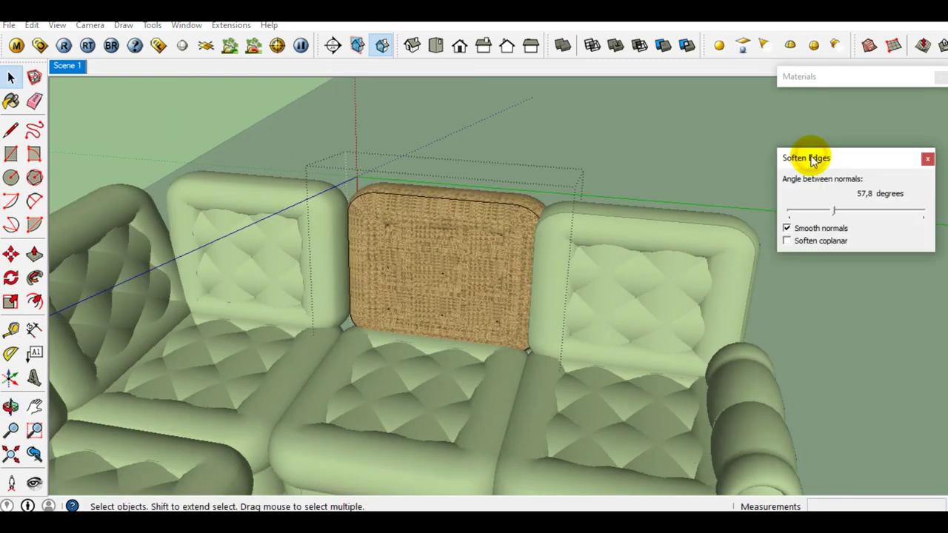
drag(833, 213, 830, 213)
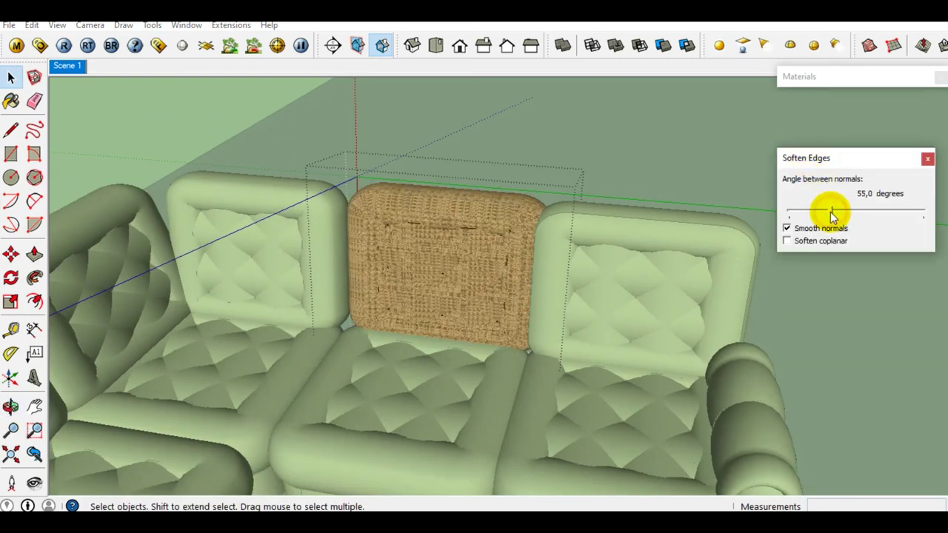
mouse_move(600, 287)
middle_down()
mouse_move(515, 274)
mouse_move(529, 283)
middle_up()
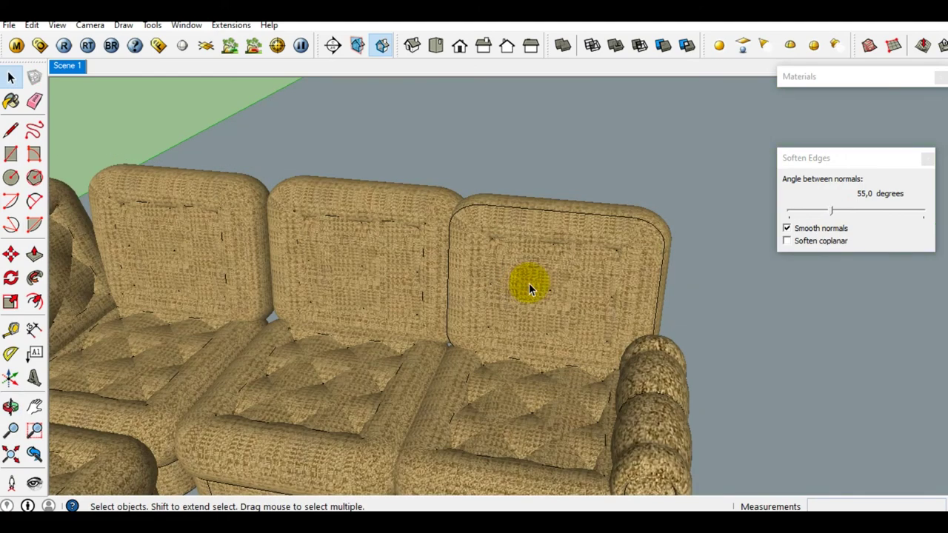
- Soften the next plain back cushion's edges and review the whole corner sofa
click(534, 287)
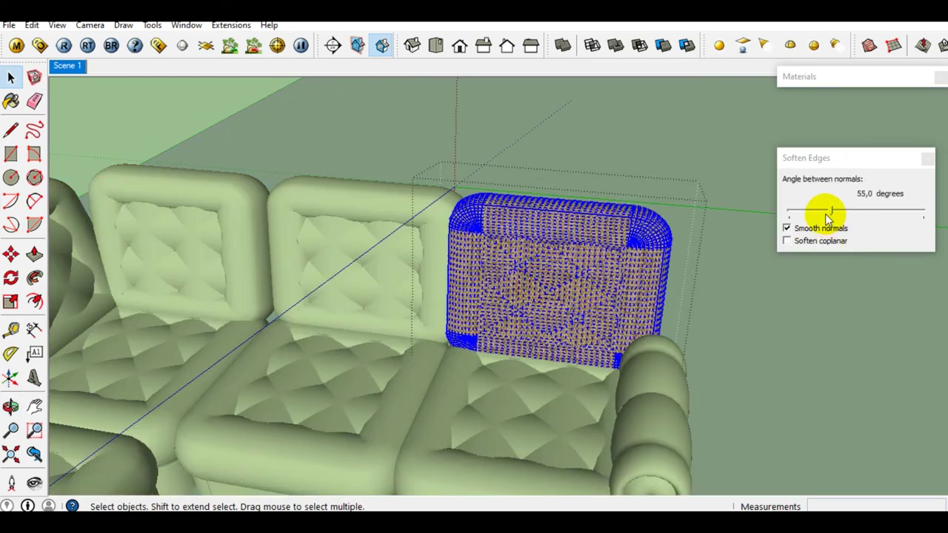
click(590, 322)
mouse_move(598, 333)
middle_down()
mouse_move(598, 345)
mouse_move(457, 348)
mouse_move(625, 287)
mouse_move(554, 296)
mouse_move(582, 258)
mouse_move(484, 374)
mouse_move(596, 311)
mouse_move(543, 284)
mouse_move(620, 317)
middle_up()
mouse_move(681, 338)
middle_down()
mouse_move(614, 328)
mouse_move(629, 329)
middle_up()
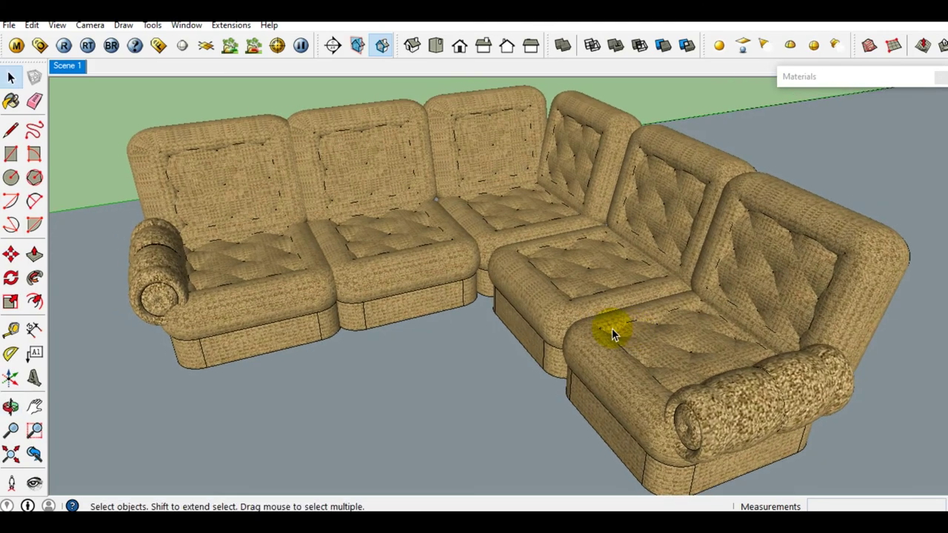
- Select the armchair's base block, open Soften Edges for it, then undo
scroll(351, 317, up, 3)
mouse_move(350, 311)
middle_down()
mouse_move(482, 301)
mouse_move(395, 356)
middle_up()
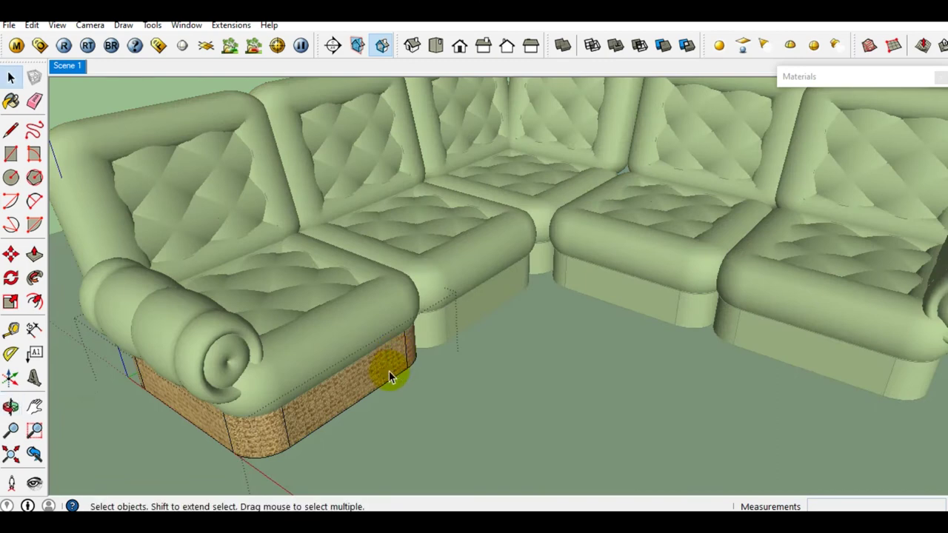
click(390, 376)
right_click(388, 366)
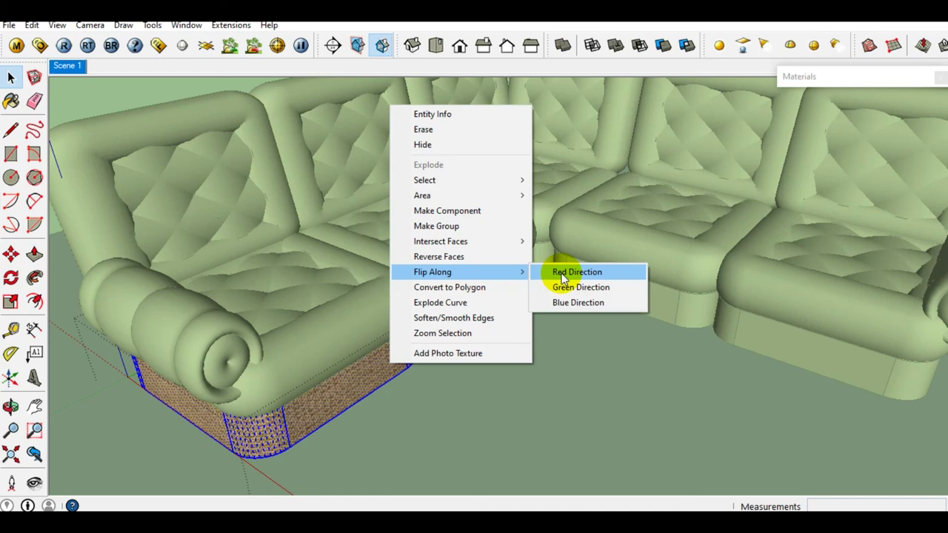
click(442, 321)
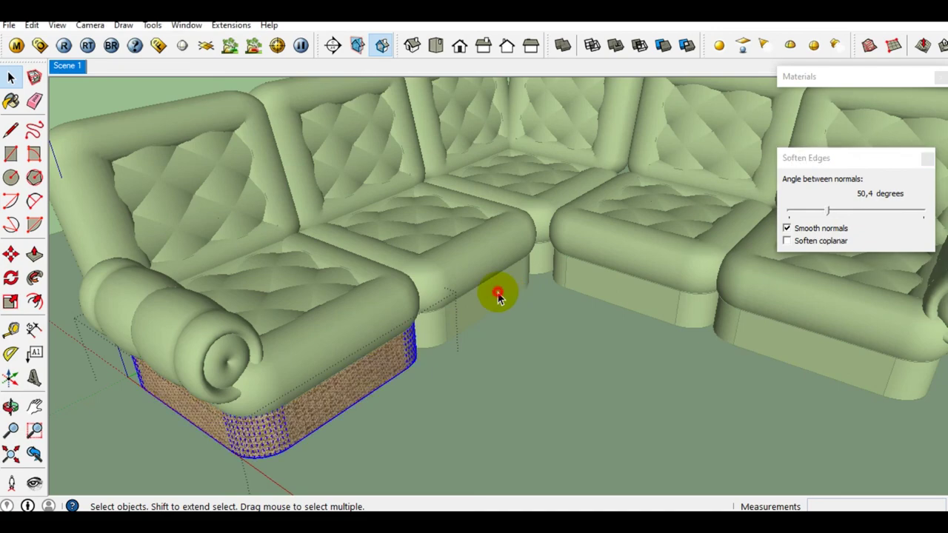
key(ctrl+z)
- Soften the middle section's base to about 51–52 degrees and select the other bases
click(826, 213)
drag(827, 213, 829, 213)
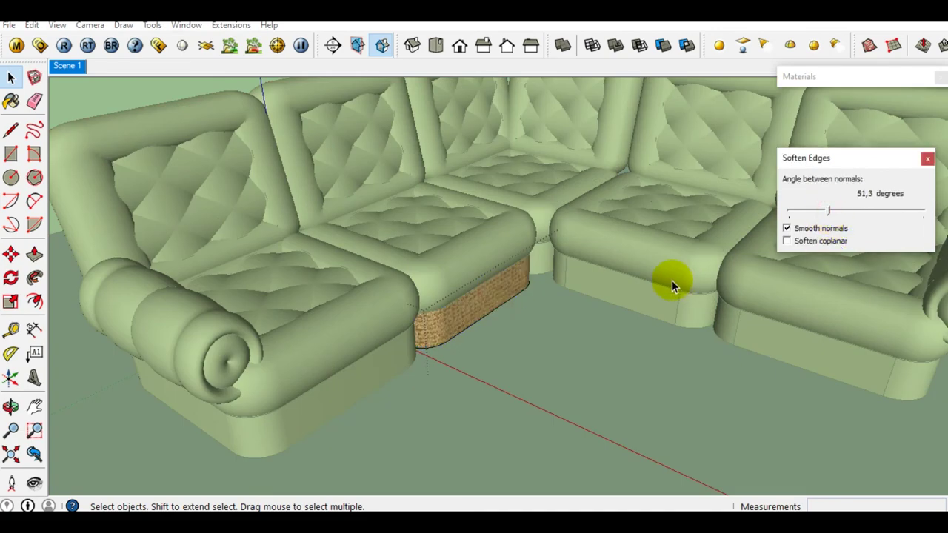
click(651, 300)
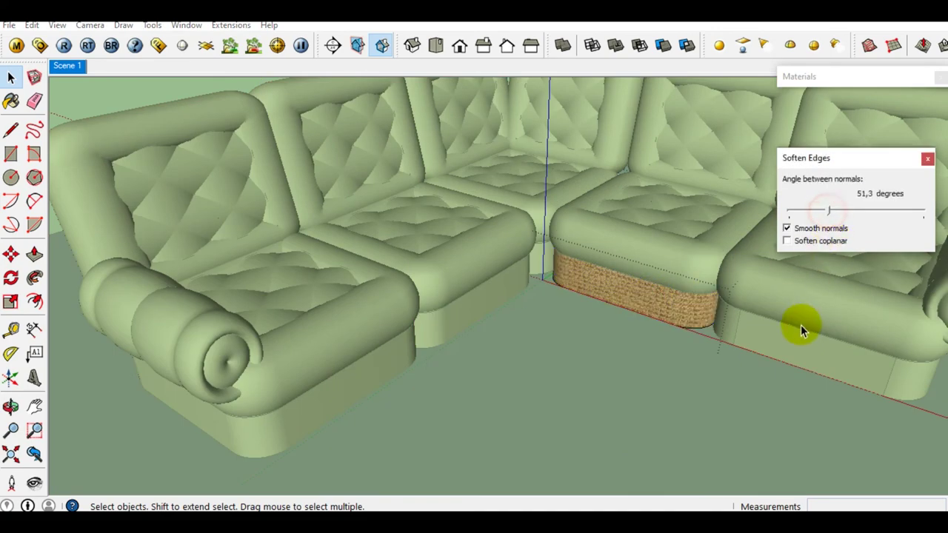
click(786, 353)
scroll(681, 312, down, 2)
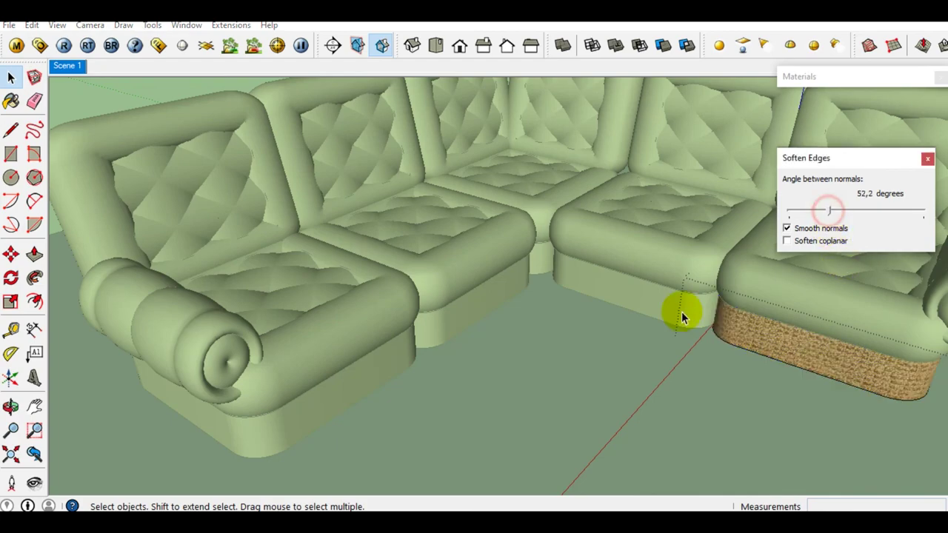
scroll(659, 322, down, 3)
mouse_move(663, 283)
middle_down()
mouse_move(503, 322)
mouse_move(784, 315)
mouse_move(626, 267)
mouse_move(517, 283)
mouse_move(719, 262)
mouse_move(536, 251)
mouse_move(575, 296)
mouse_move(659, 288)
mouse_move(627, 313)
mouse_move(652, 317)
mouse_move(516, 319)
mouse_move(483, 300)
mouse_move(624, 306)
mouse_move(713, 274)
mouse_move(453, 311)
mouse_move(602, 313)
mouse_move(575, 318)
mouse_move(630, 317)
mouse_move(688, 333)
middle_up()
scroll(526, 278, down, 3)
scroll(537, 250, up, 3)
scroll(660, 288, up, 2)
scroll(641, 296, up, 2)
scroll(673, 285, down, 3)
scroll(516, 319, up, 2)
scroll(533, 306, up, 2)
scroll(570, 304, up, 1)
scroll(570, 304, down, 3)
scroll(453, 311, up, 3)
scroll(451, 306, down, 2)
scroll(638, 316, down, 2)
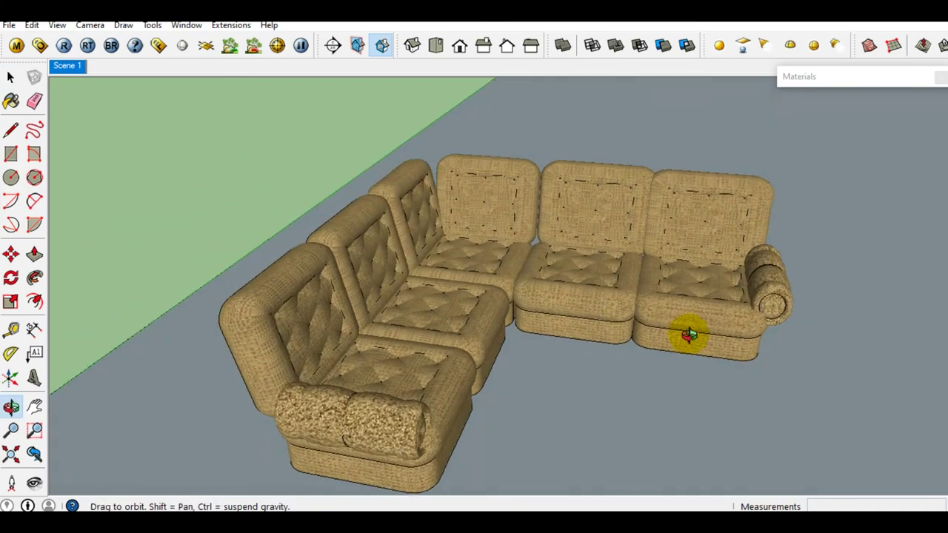